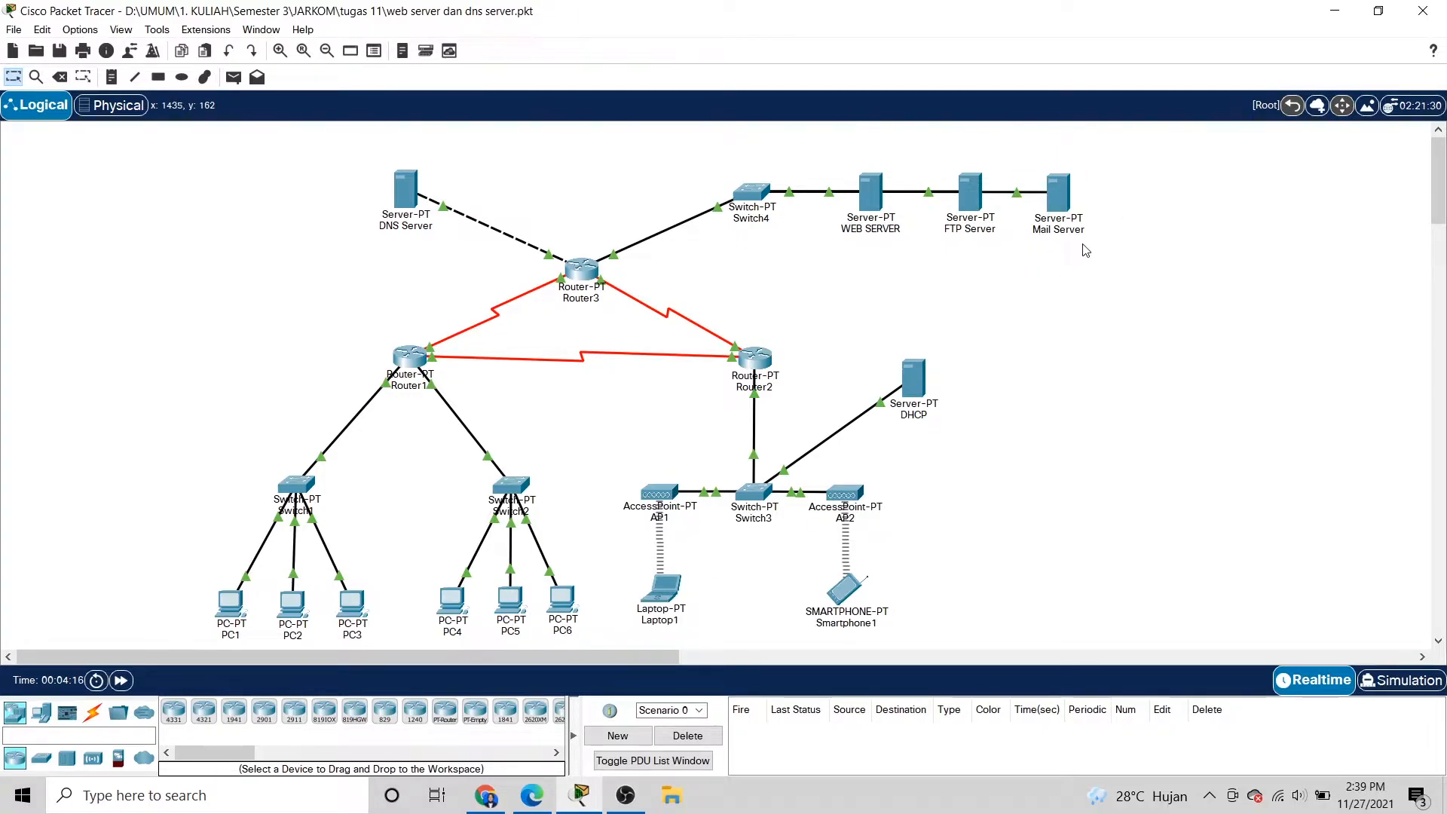
# Add an A record mapping mailku.com to 43.43.43.4 in the DNS Server's DNS service.
pyautogui.click(407, 194)
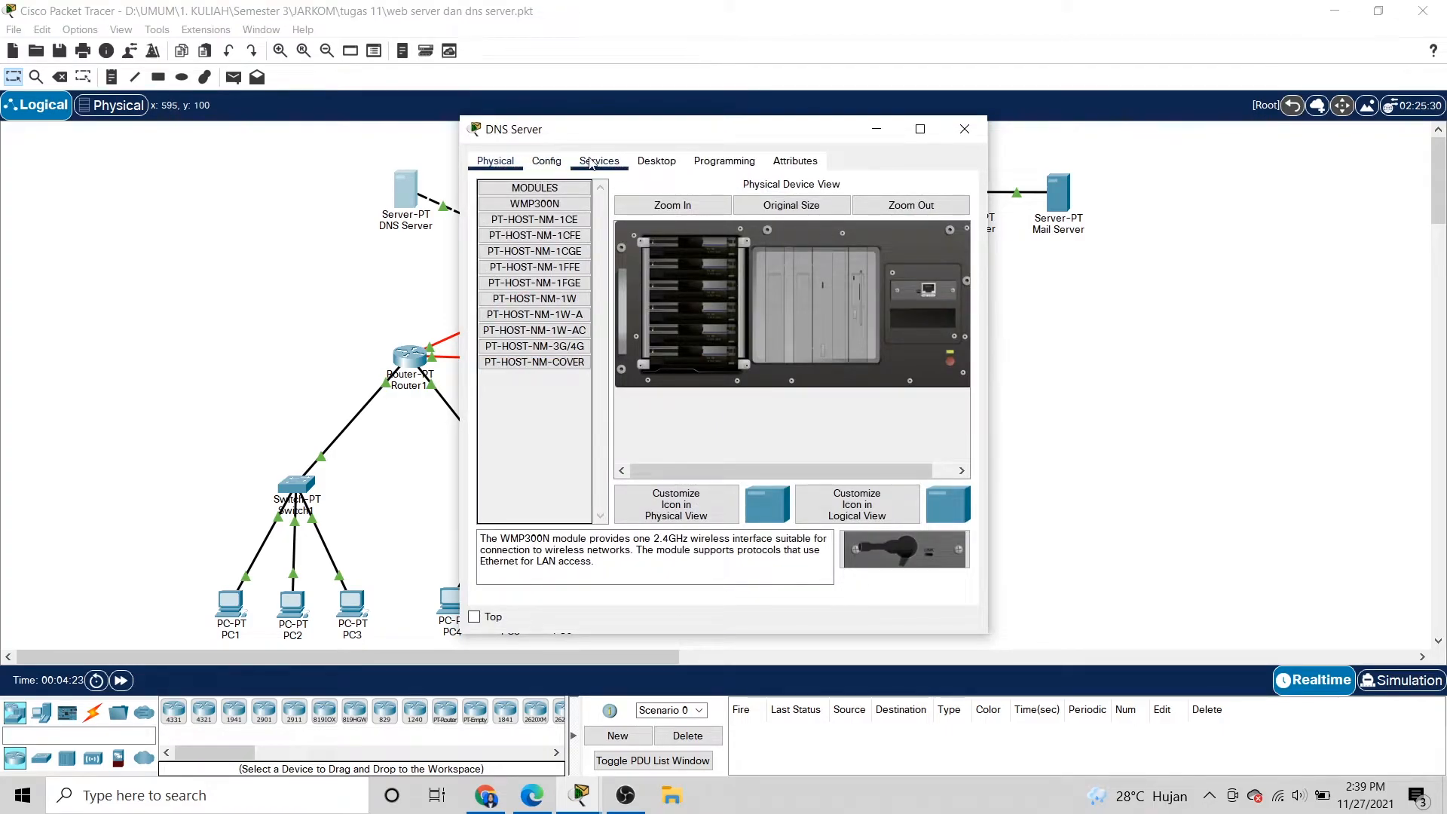
pyautogui.click(547, 162)
pyautogui.click(597, 161)
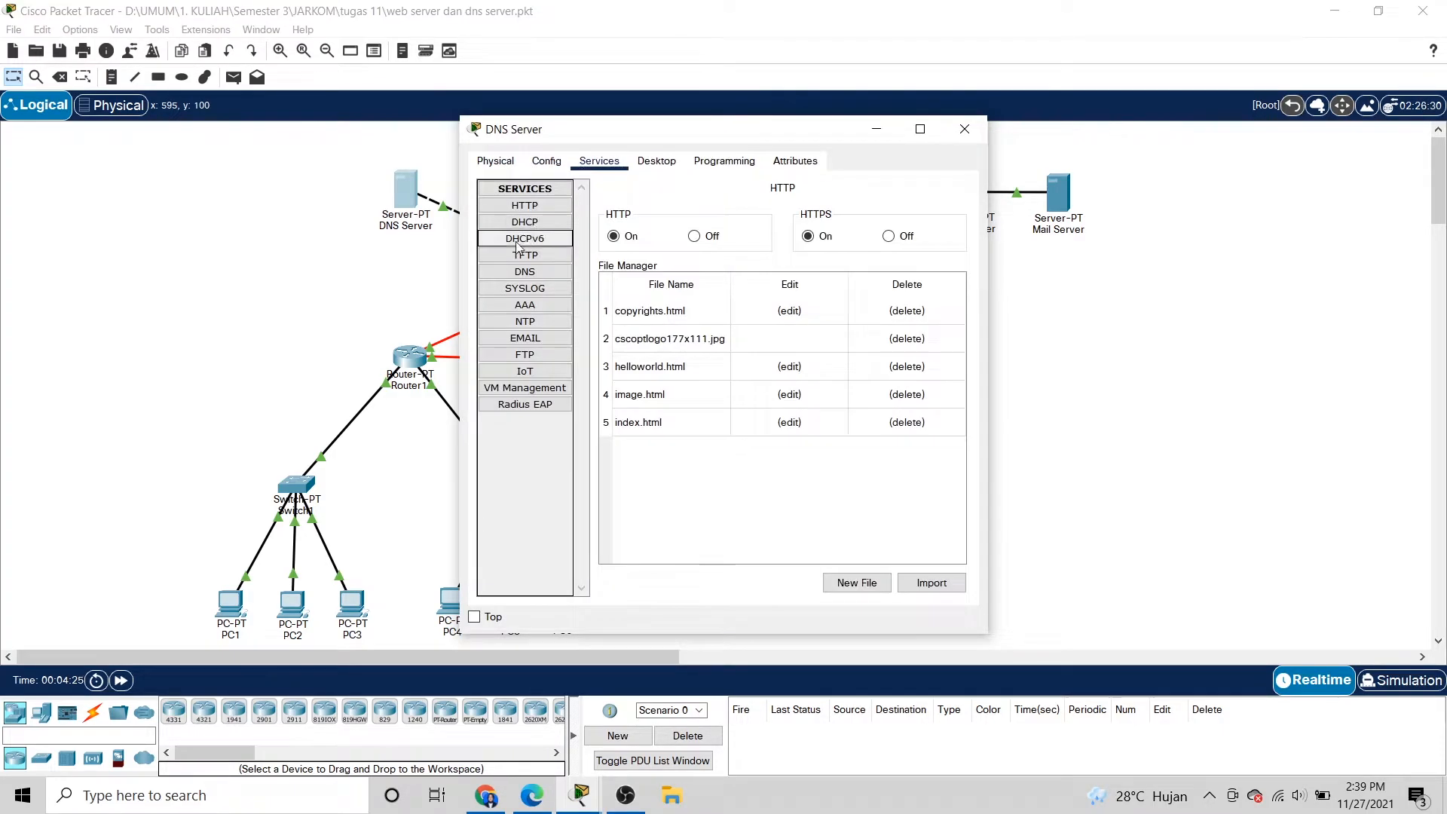
pyautogui.click(548, 272)
pyautogui.click(747, 262)
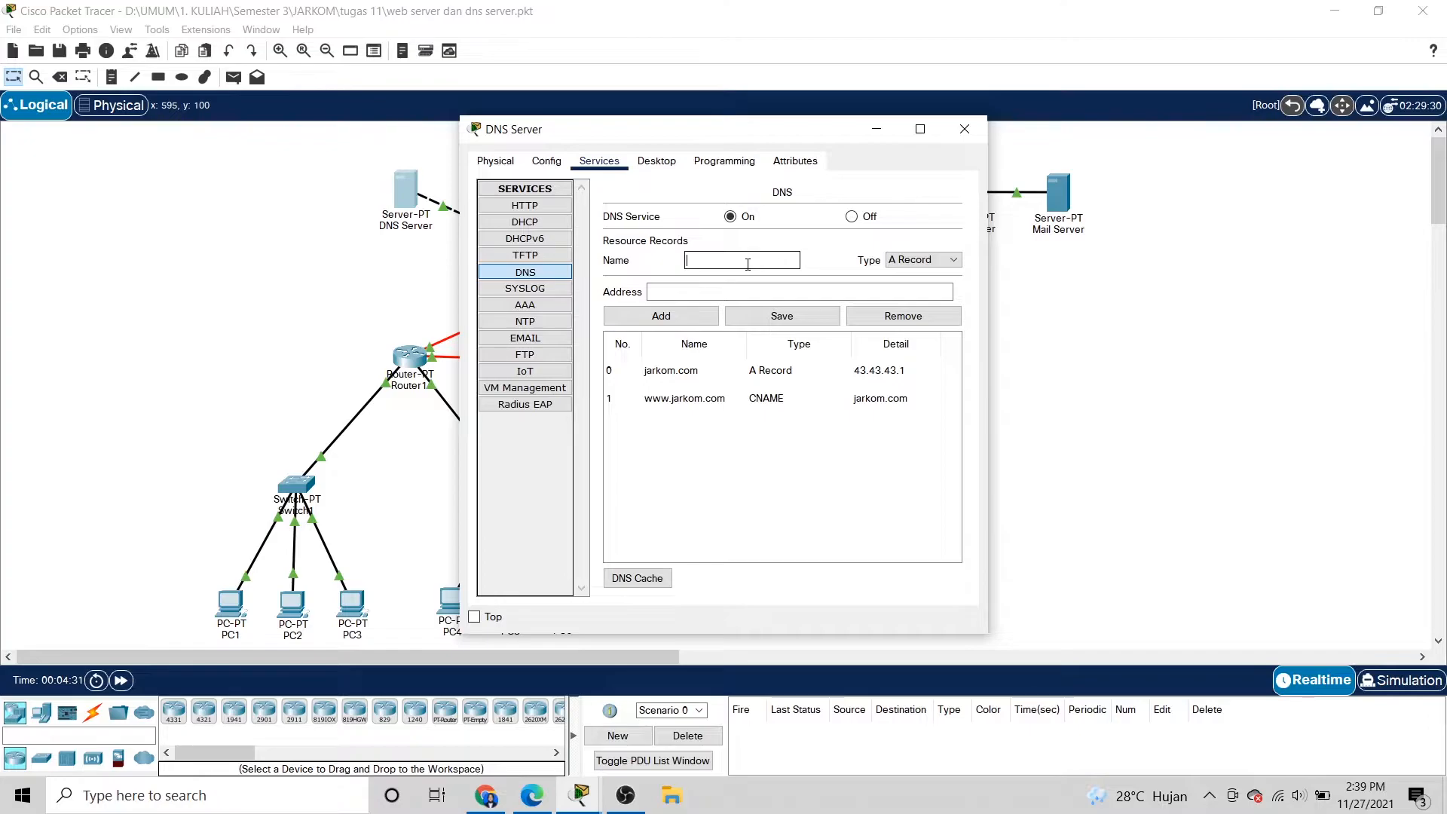
pyautogui.write('mailku.com')
pyautogui.click(766, 294)
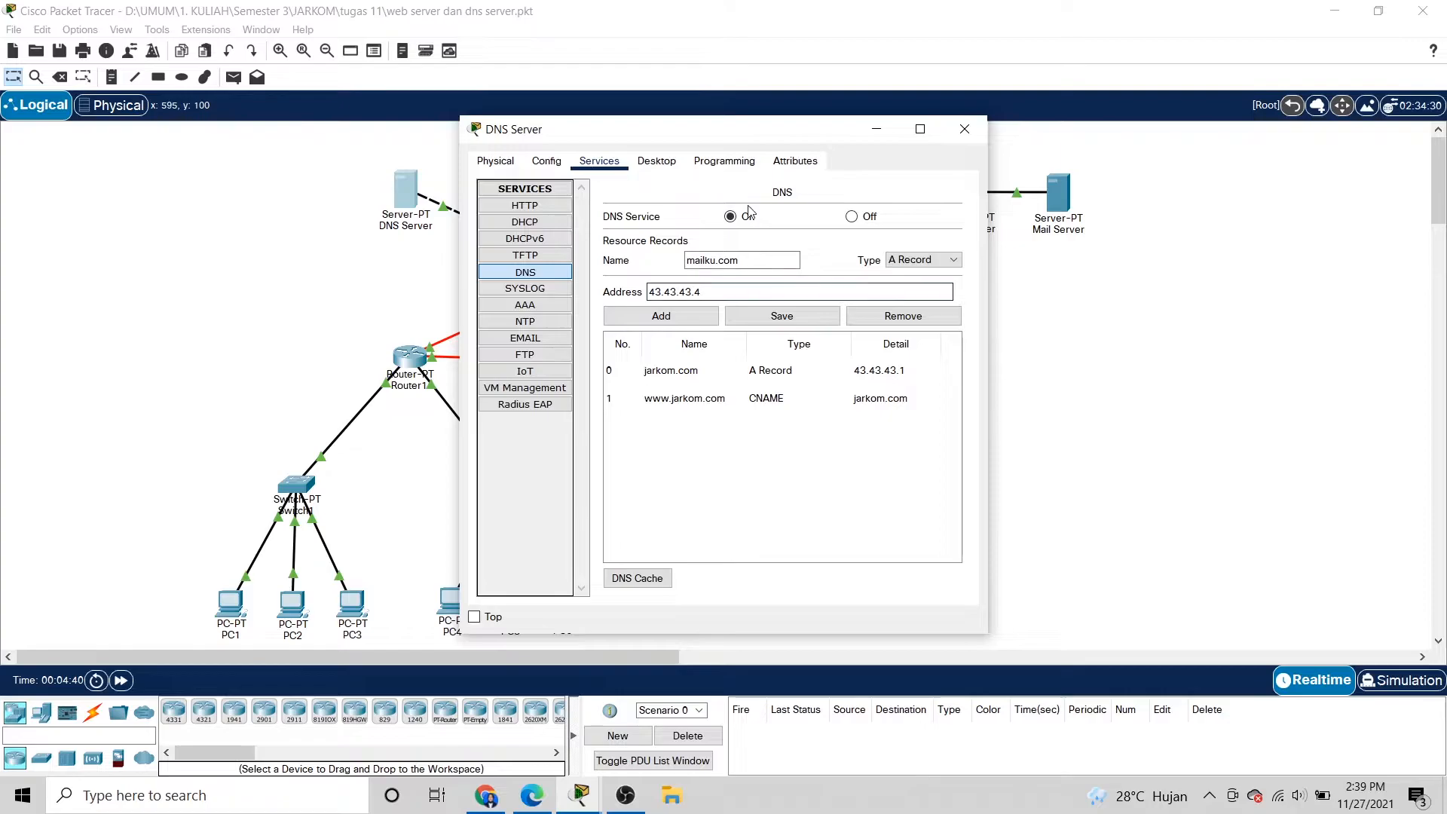
pyautogui.moveTo(721, 131); pyautogui.dragTo(698, 110)
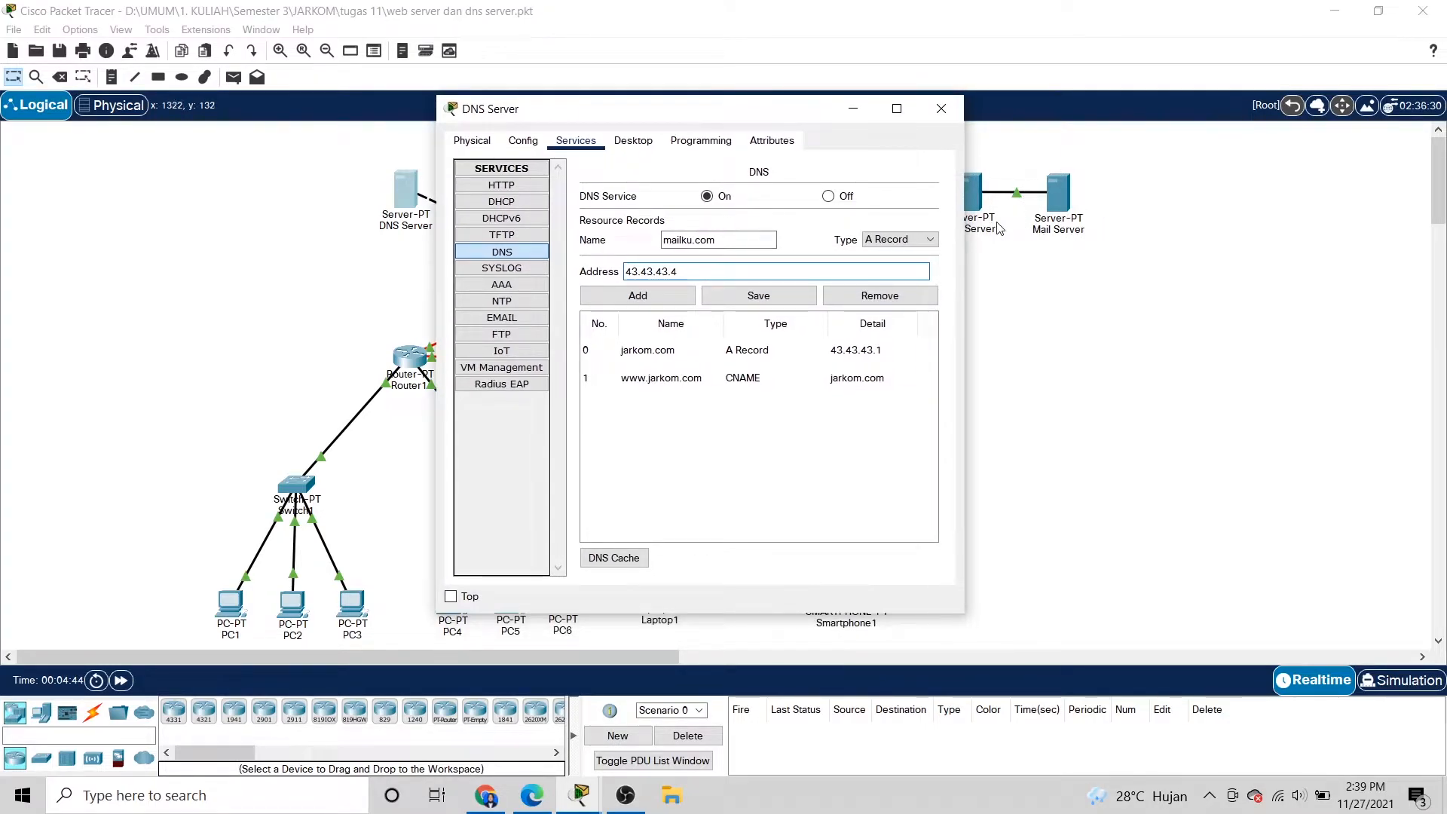
pyautogui.click(673, 300)
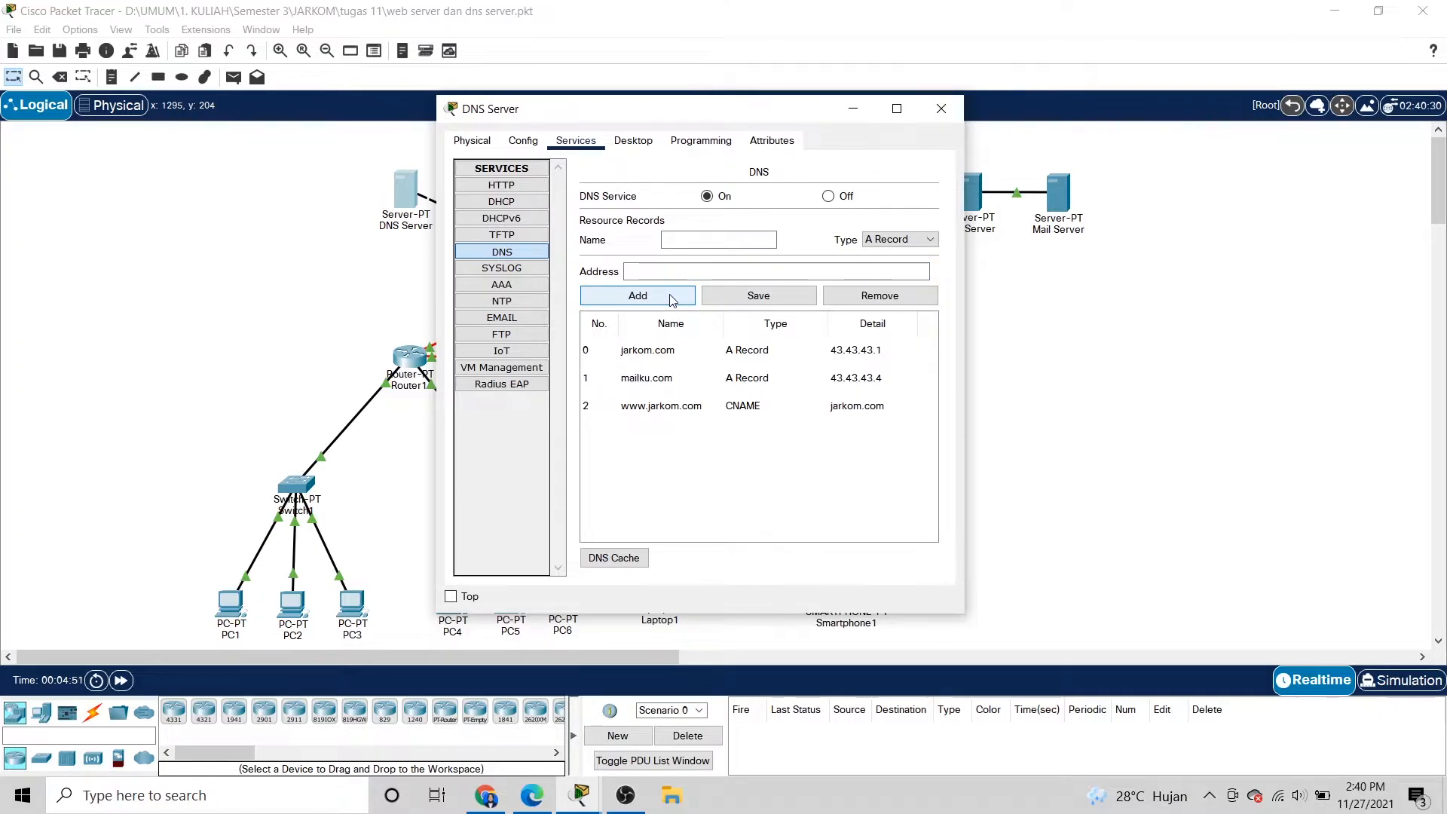
pyautogui.click(941, 108)
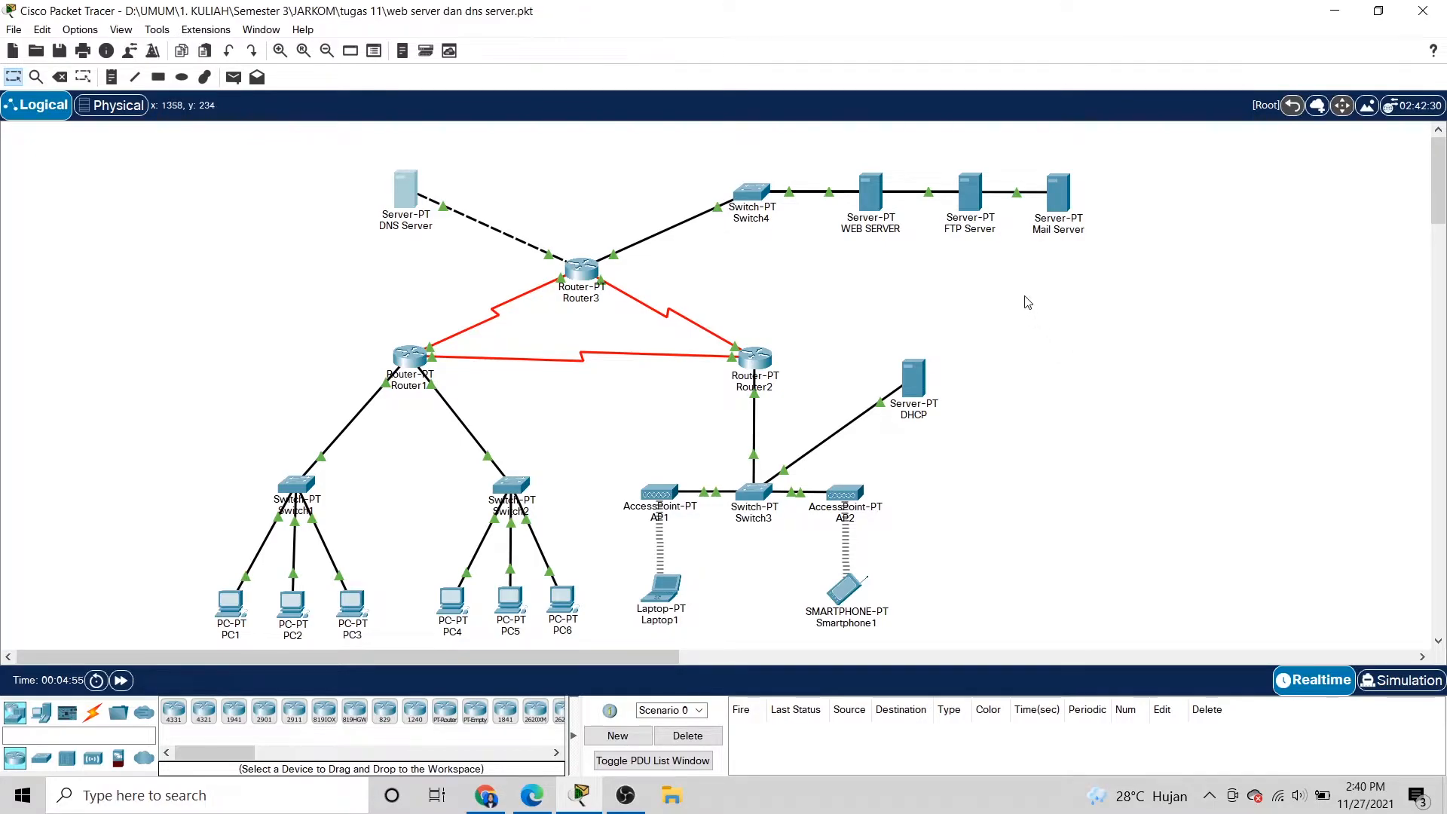
# Run nslookup mailku.com in PC1's Command Prompt.
pyautogui.click(229, 603)
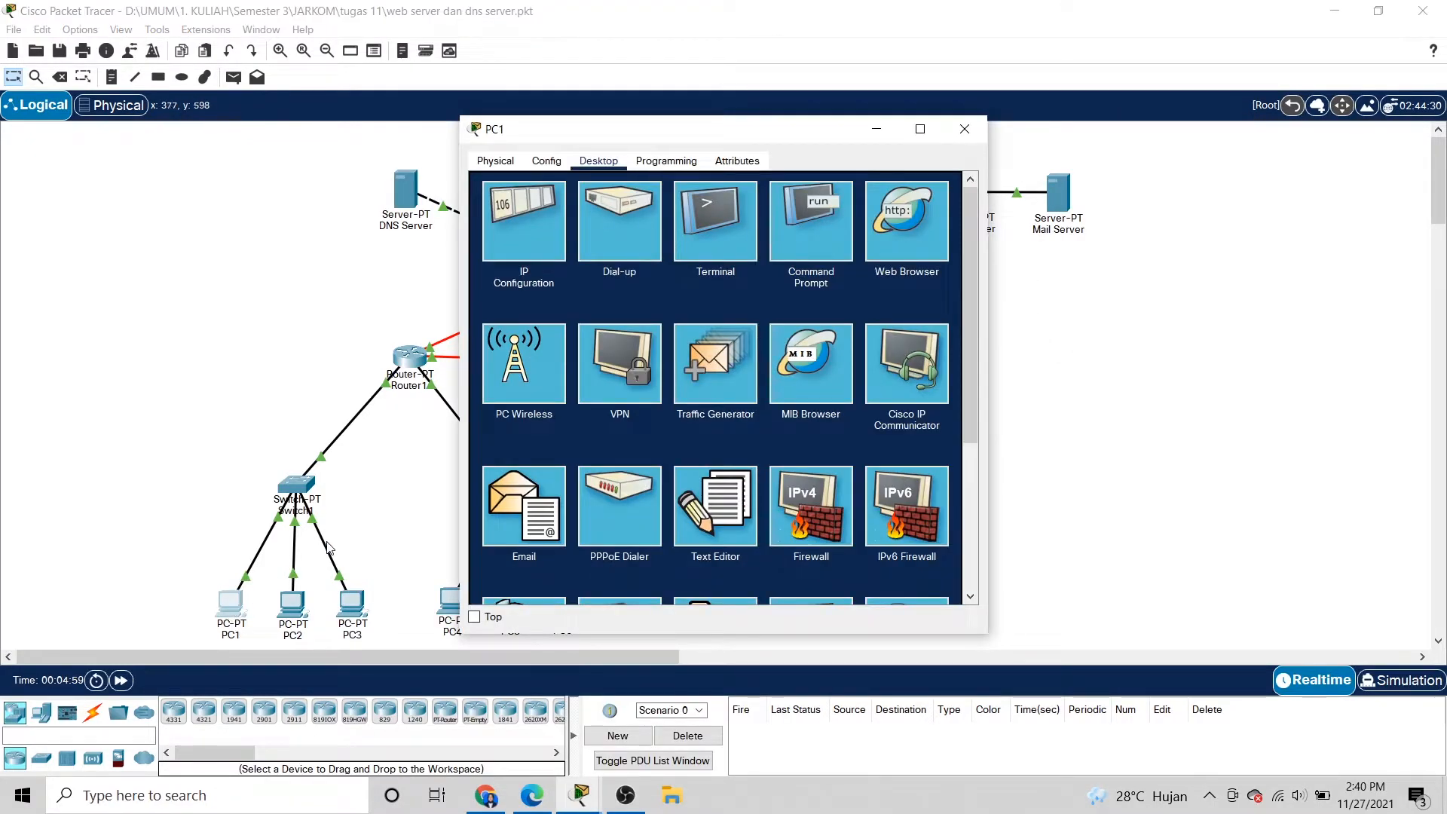
pyautogui.click(812, 228)
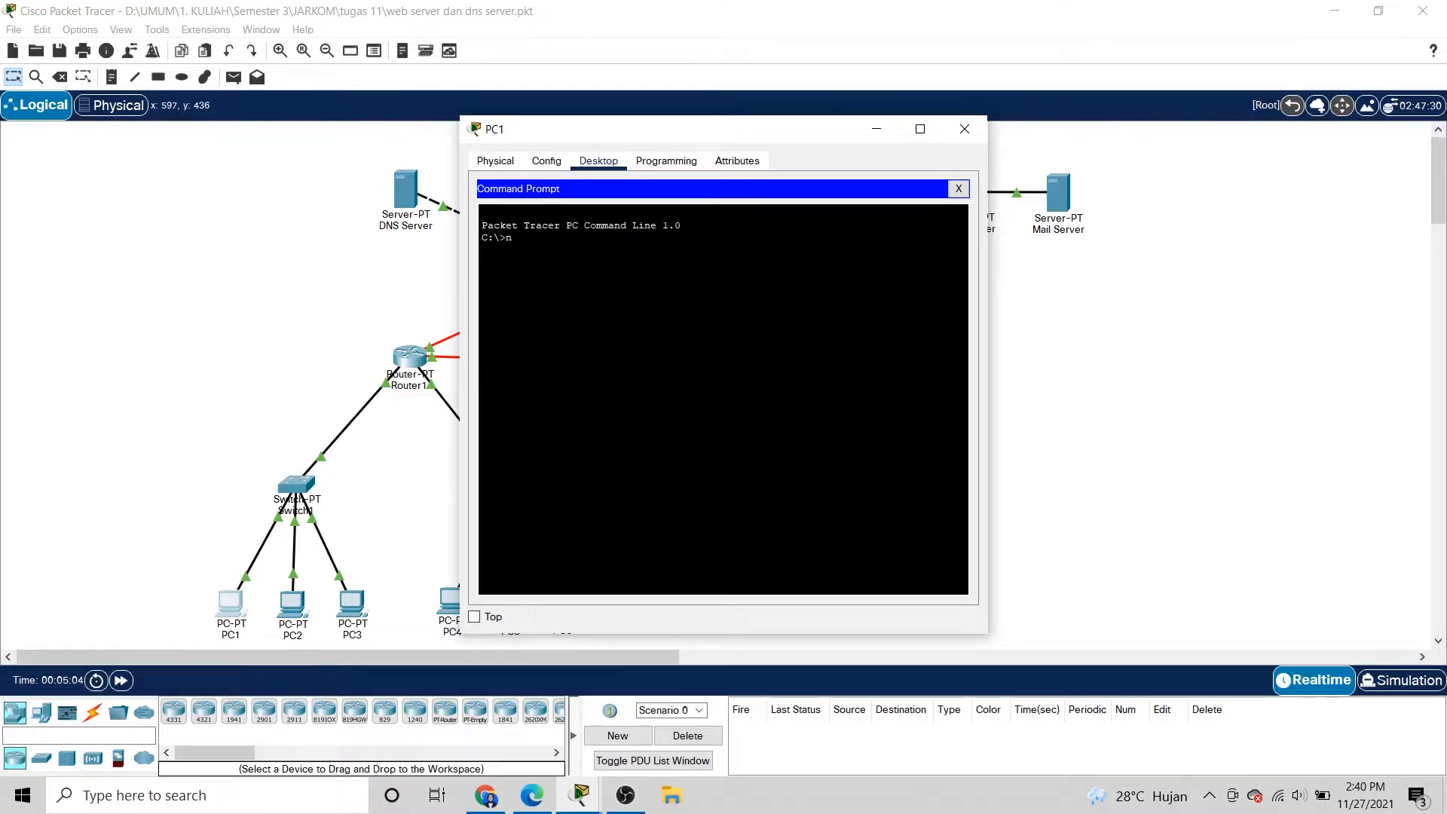
pyautogui.write('nslookup mailku')
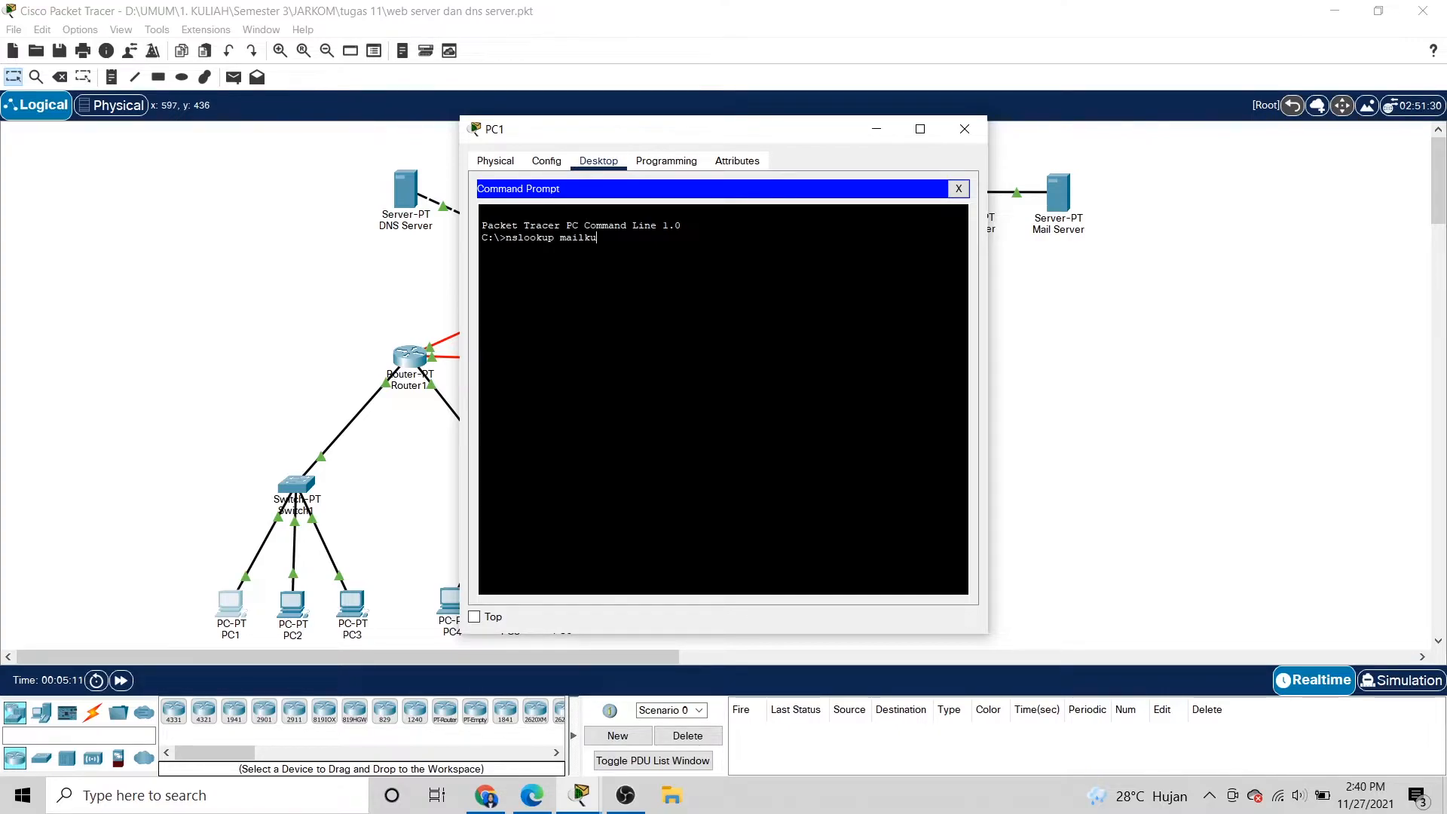
pyautogui.write('.com')
pyautogui.press('Return')
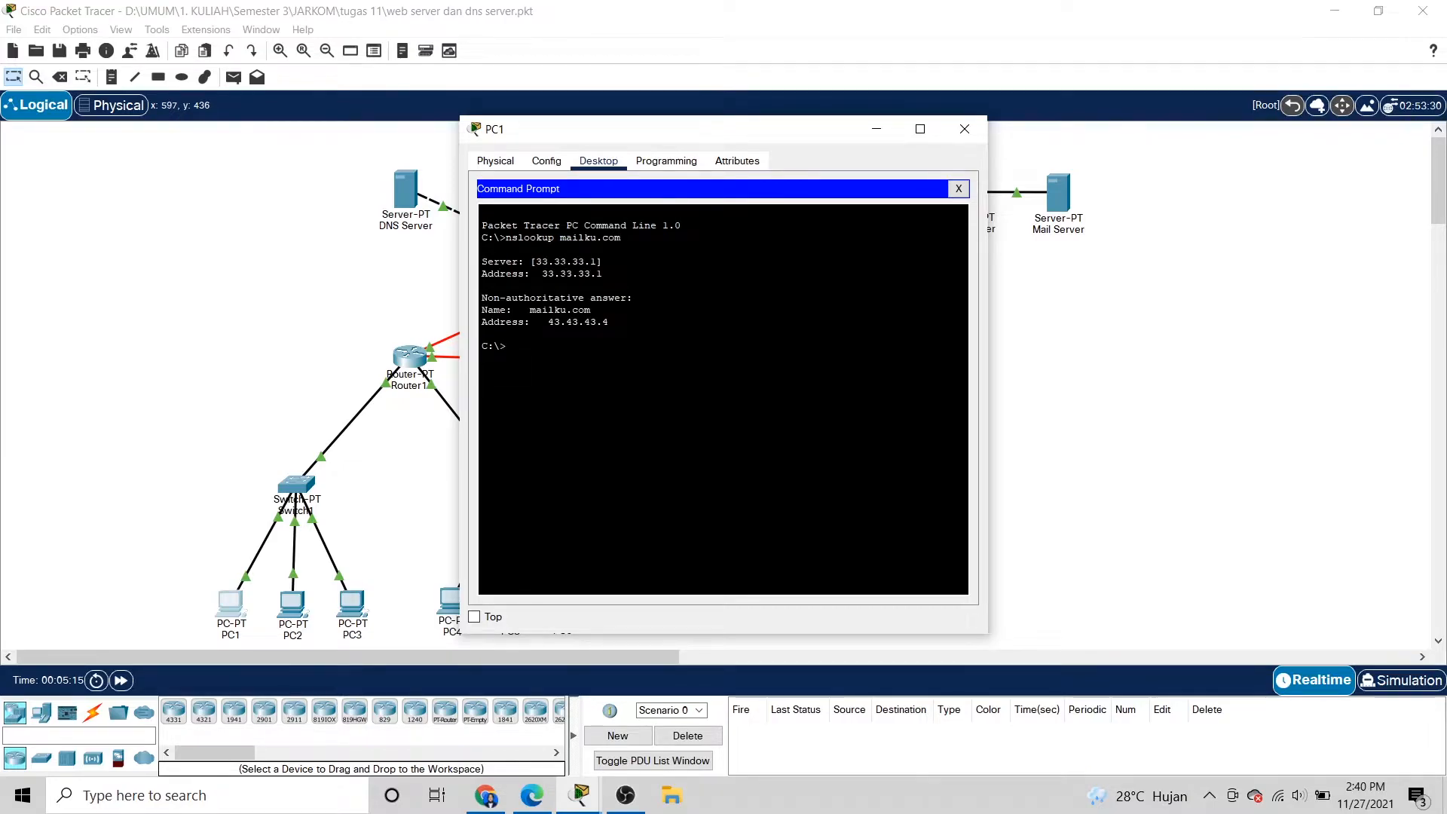
# Check that the output shows DNS server 33.33.33.1 and mailku.com at 43.43.43.4, then close PC1.
pyautogui.moveTo(482, 262)
pyautogui.mouseDown()
pyautogui.moveTo(603, 262)
pyautogui.moveTo(471, 278)
pyautogui.mouseUp()
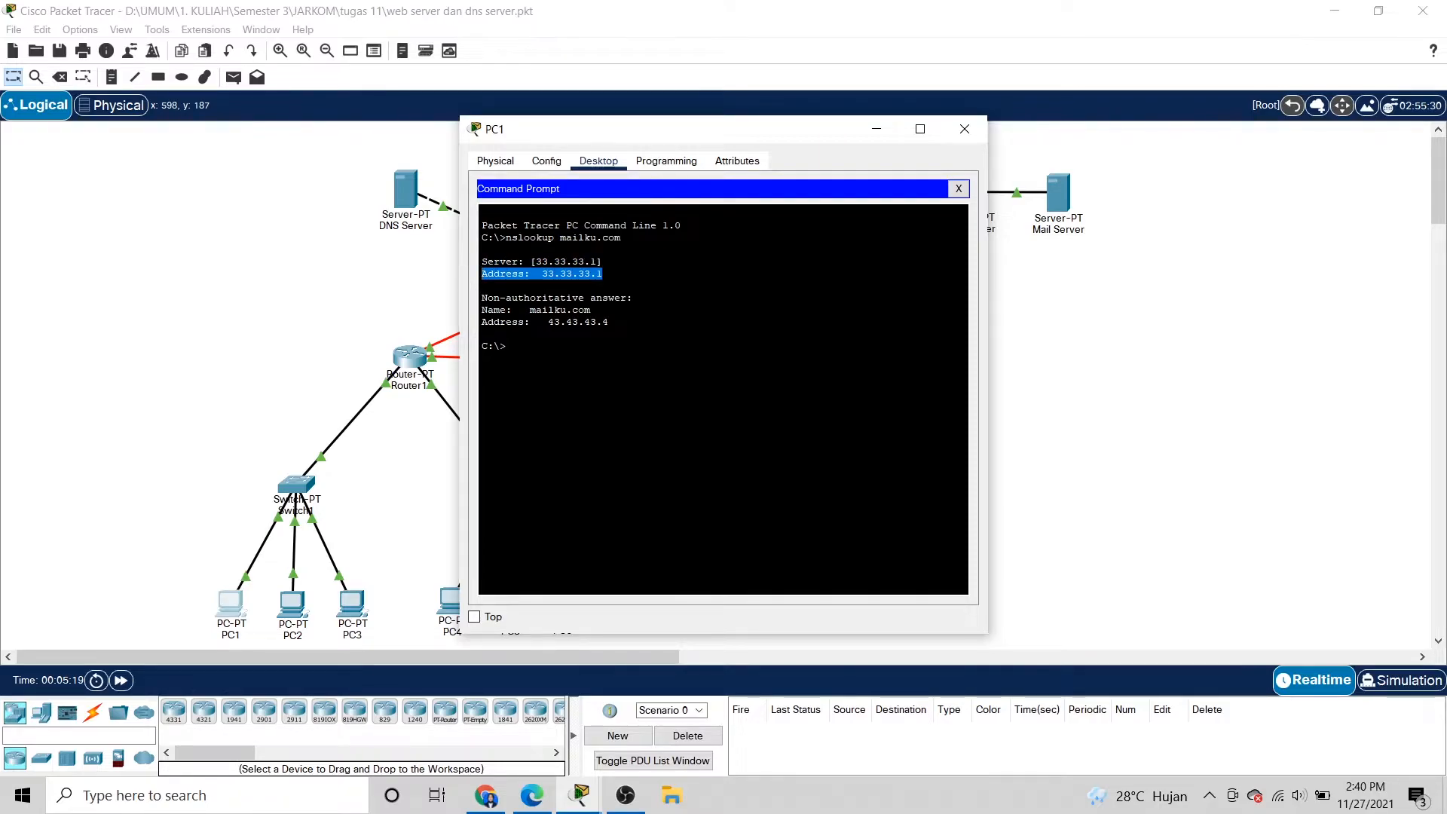
pyautogui.click(507, 345)
pyautogui.moveTo(531, 310); pyautogui.dragTo(610, 322)
pyautogui.click(610, 324)
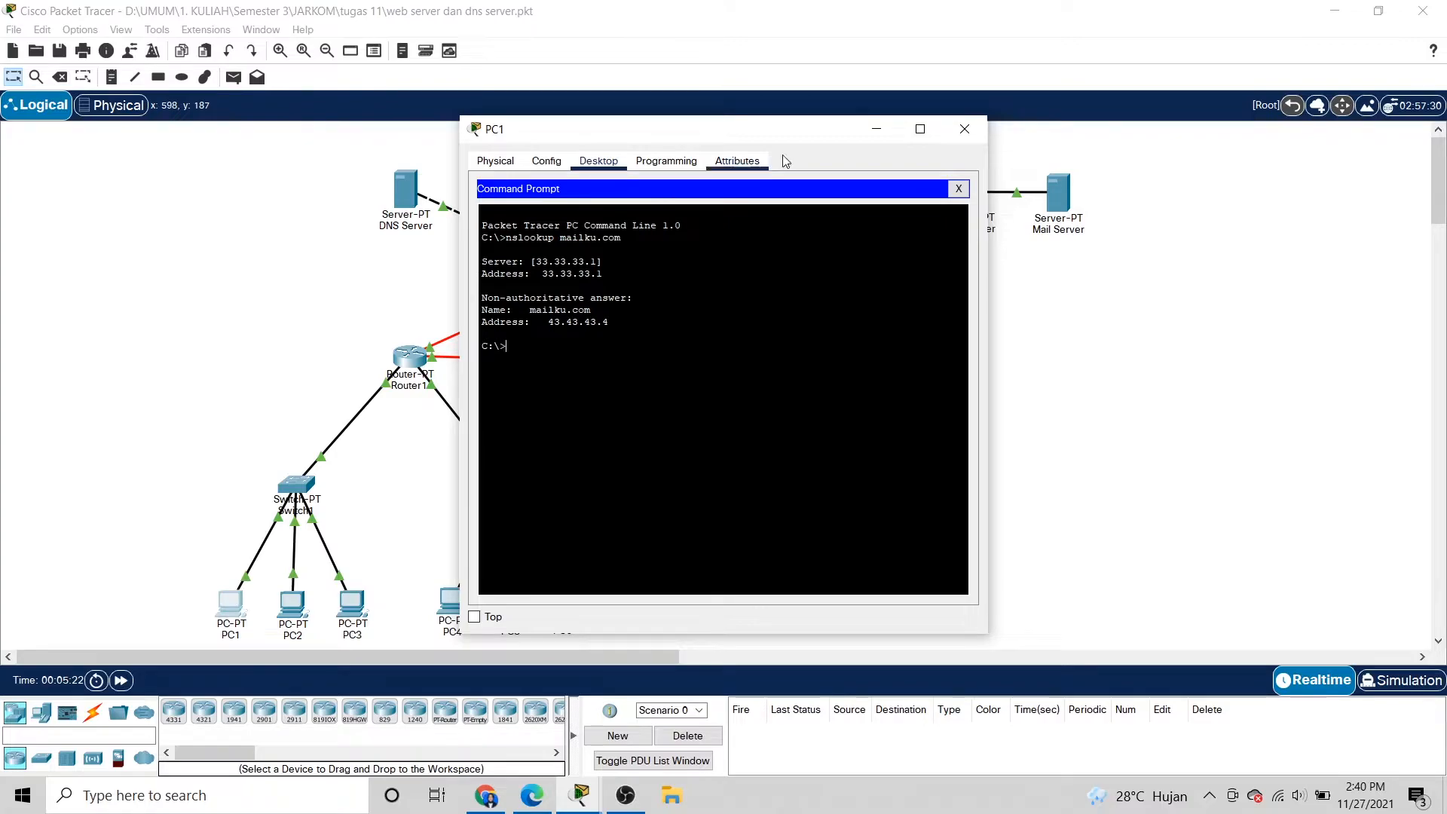
pyautogui.moveTo(524, 309); pyautogui.dragTo(592, 311)
pyautogui.click(627, 276)
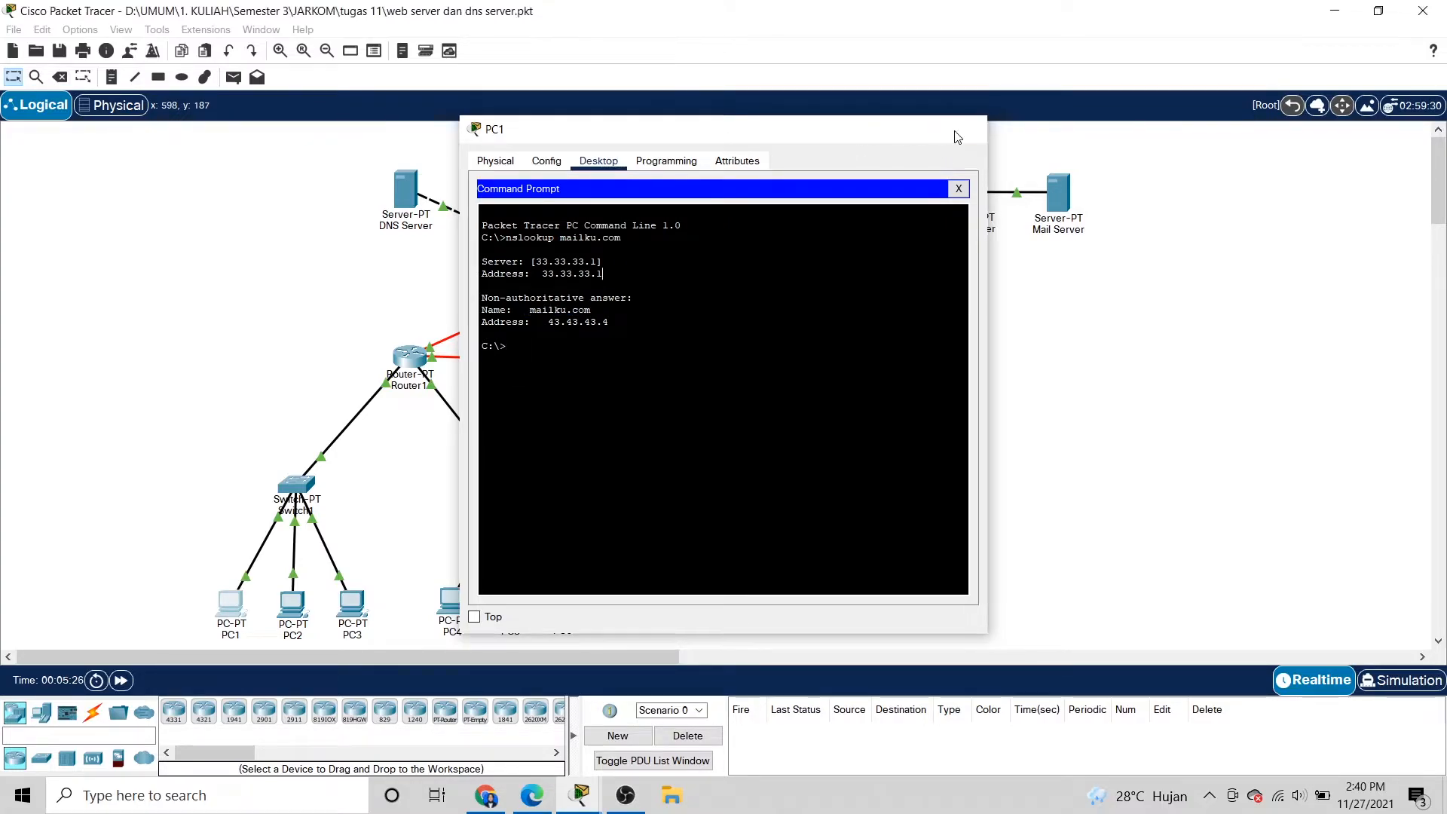
pyautogui.click(957, 133)
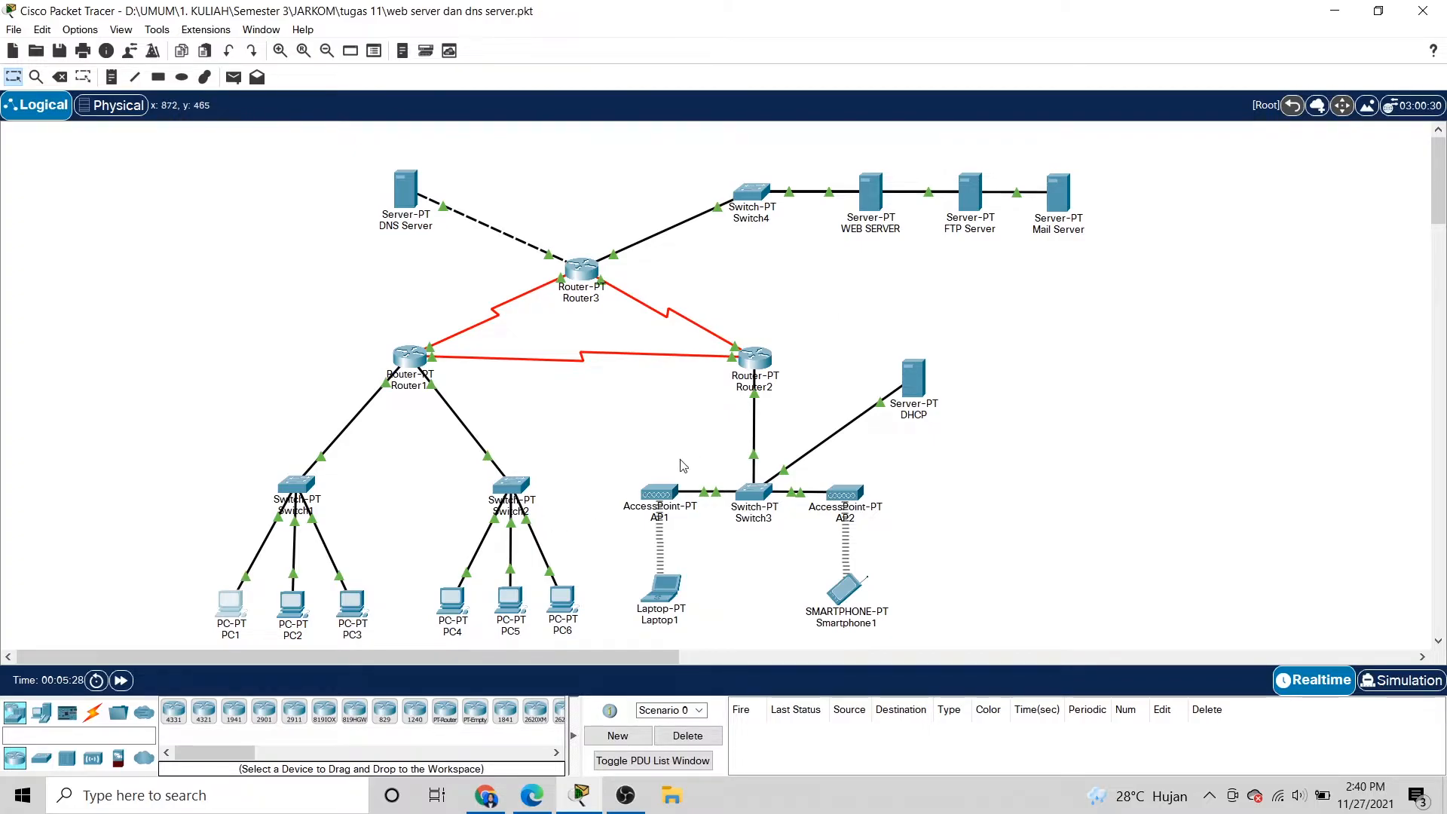
# In the Mail Server's EMAIL service, add the first mail user account with its password.
pyautogui.click(1061, 202)
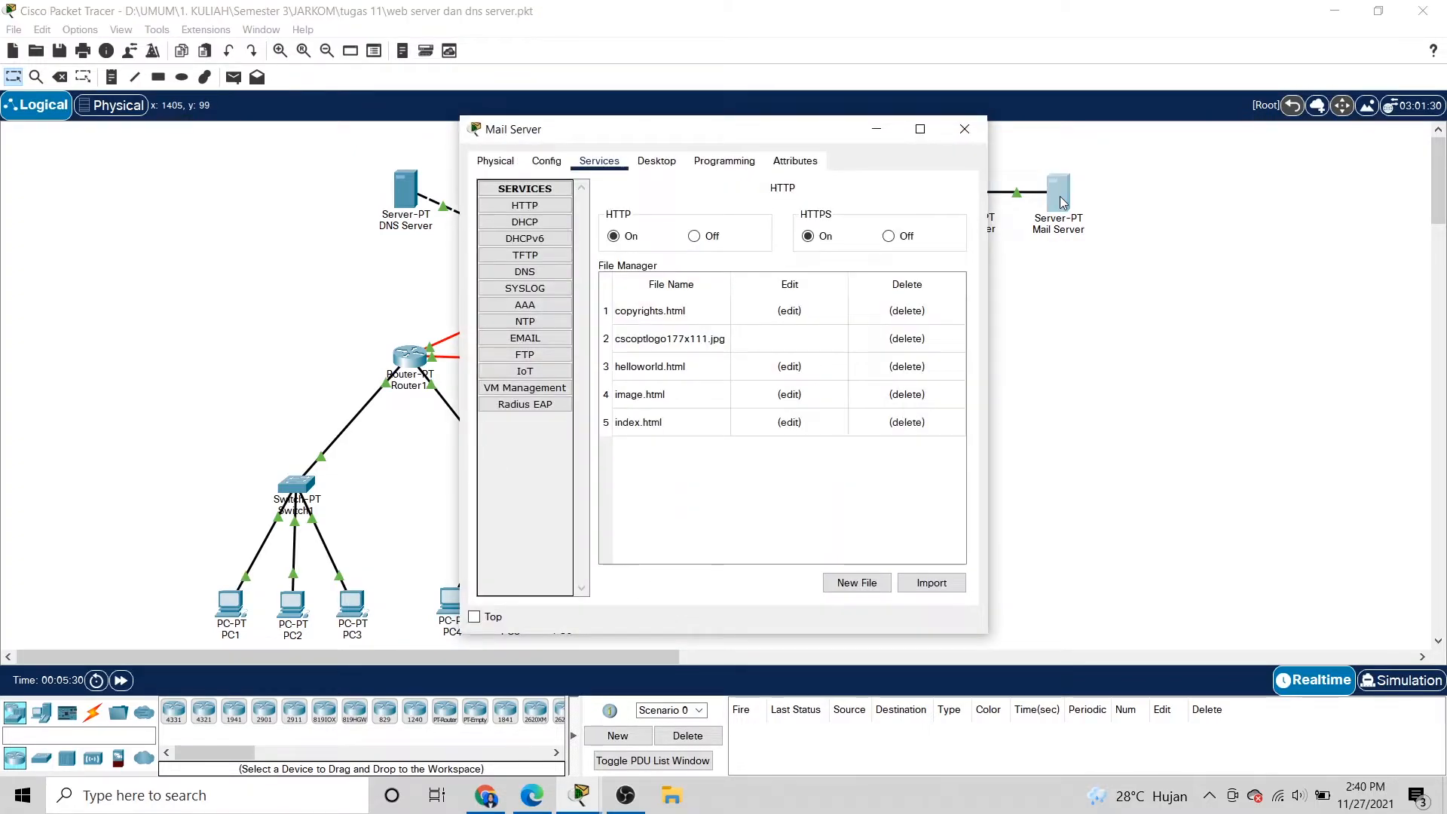
pyautogui.click(531, 339)
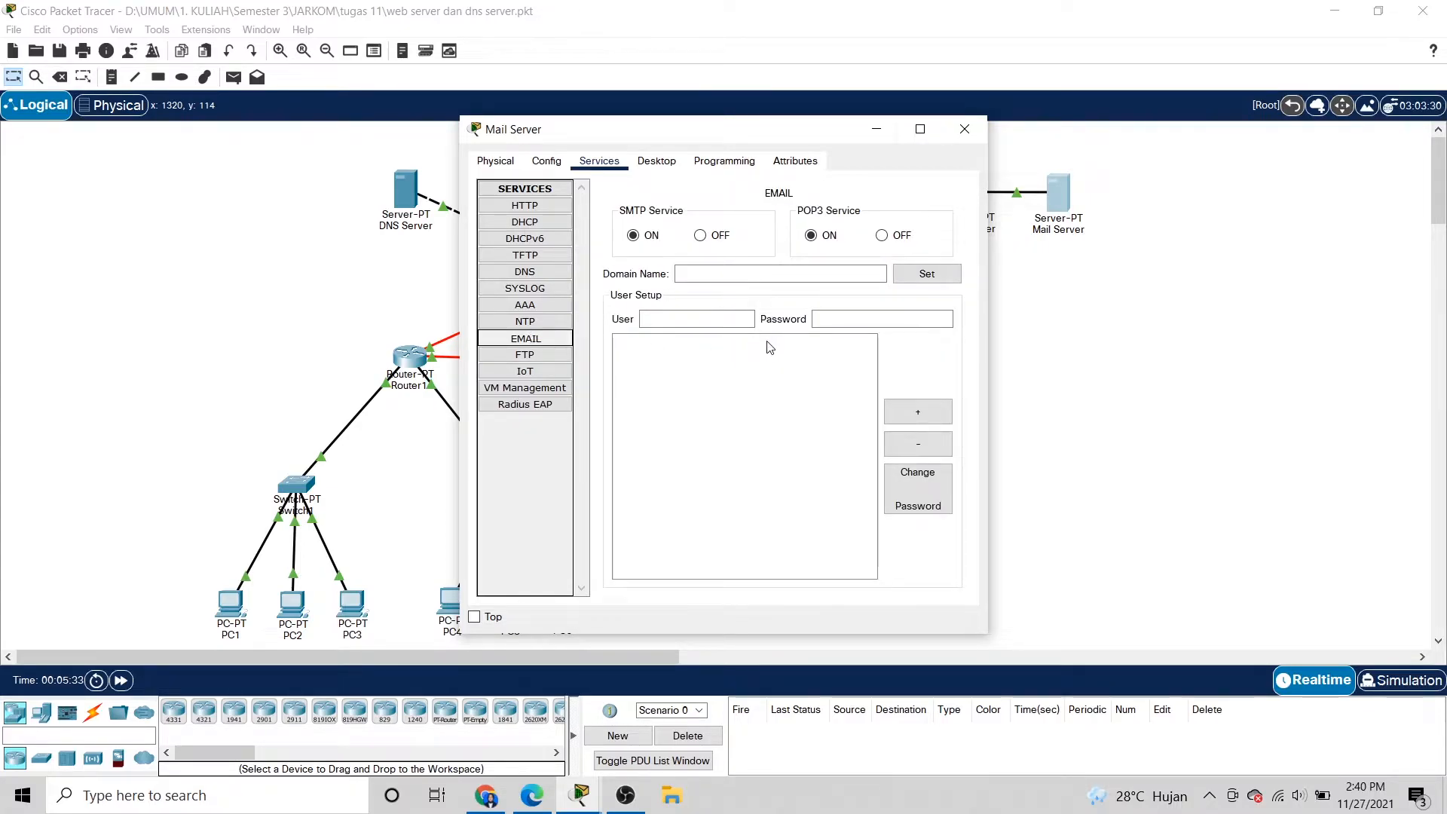
pyautogui.click(749, 275)
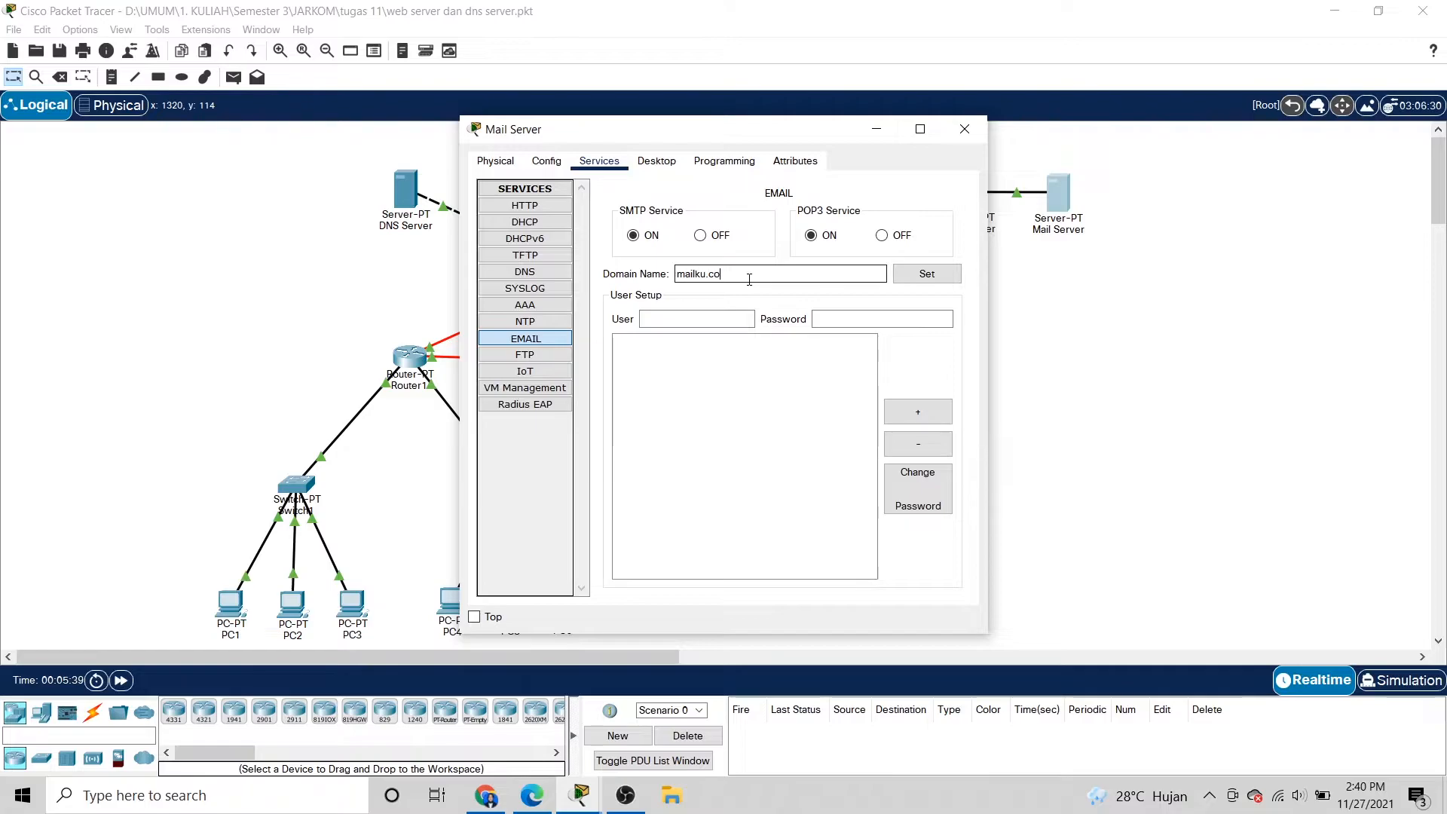
pyautogui.click(706, 317)
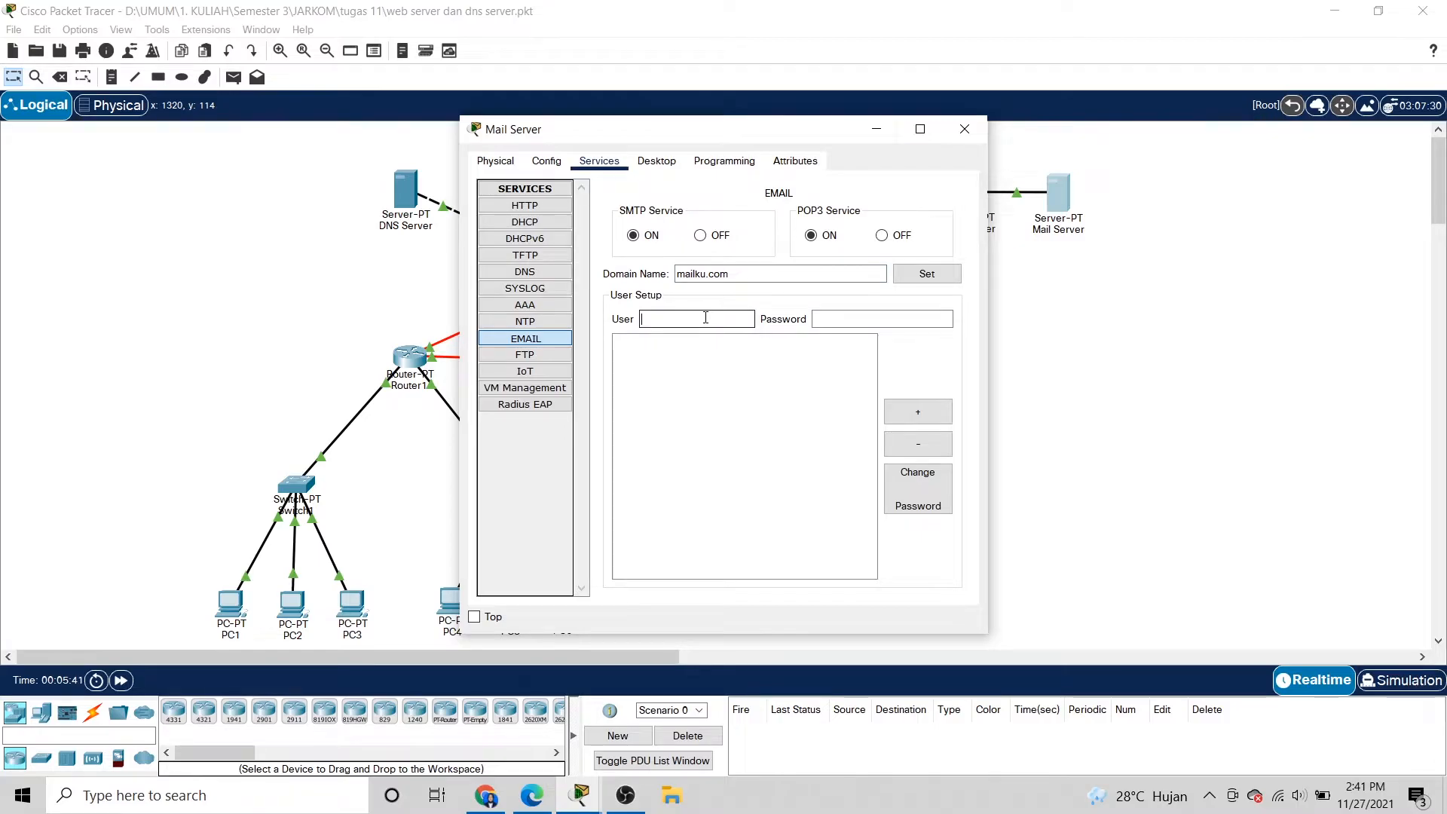
pyautogui.write('andara')
pyautogui.click(895, 318)
pyautogui.write('and')
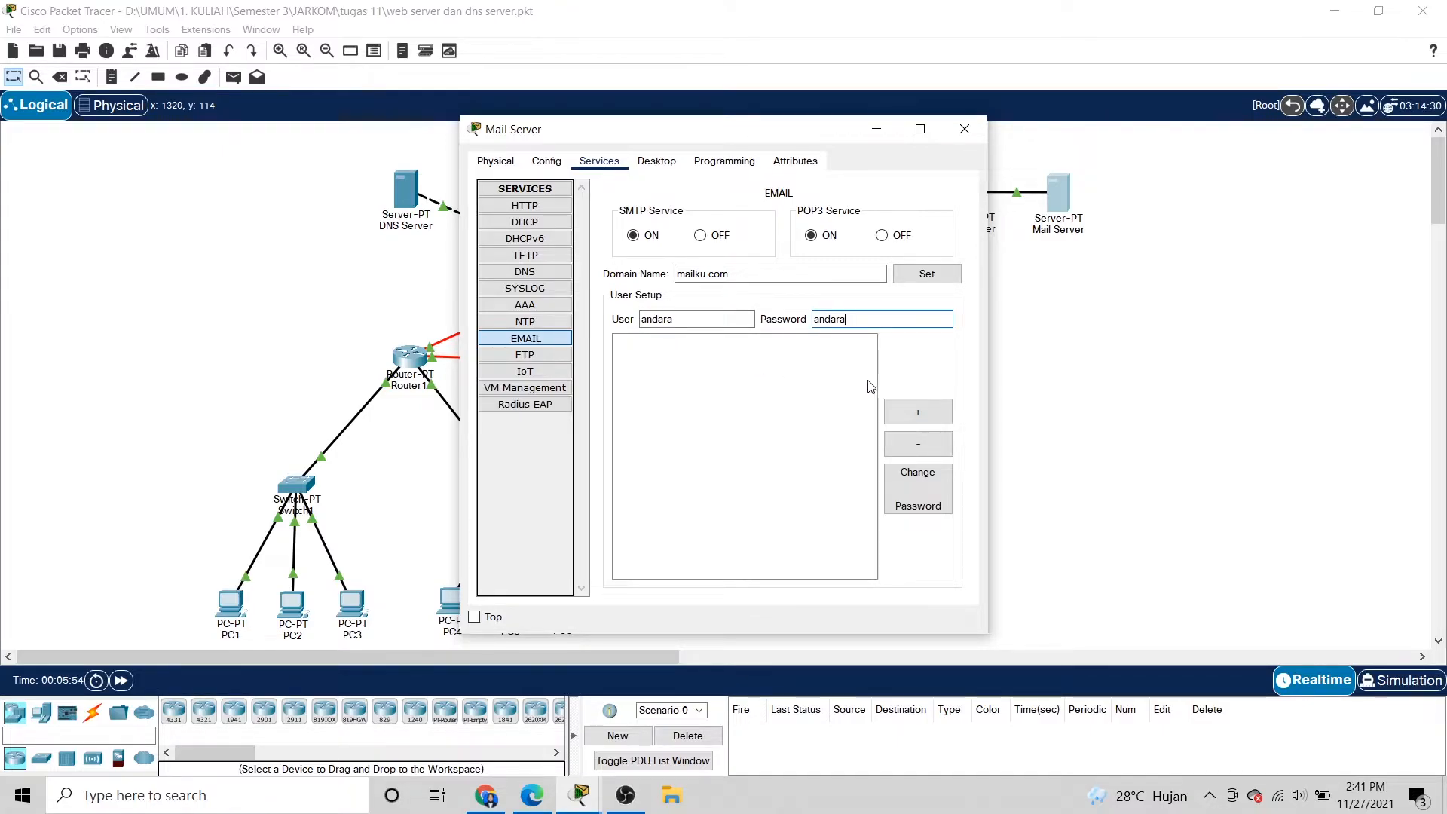
pyautogui.click(930, 420)
# Apply the mailku.com domain and add the second mail user account with its password.
pyautogui.click(668, 322)
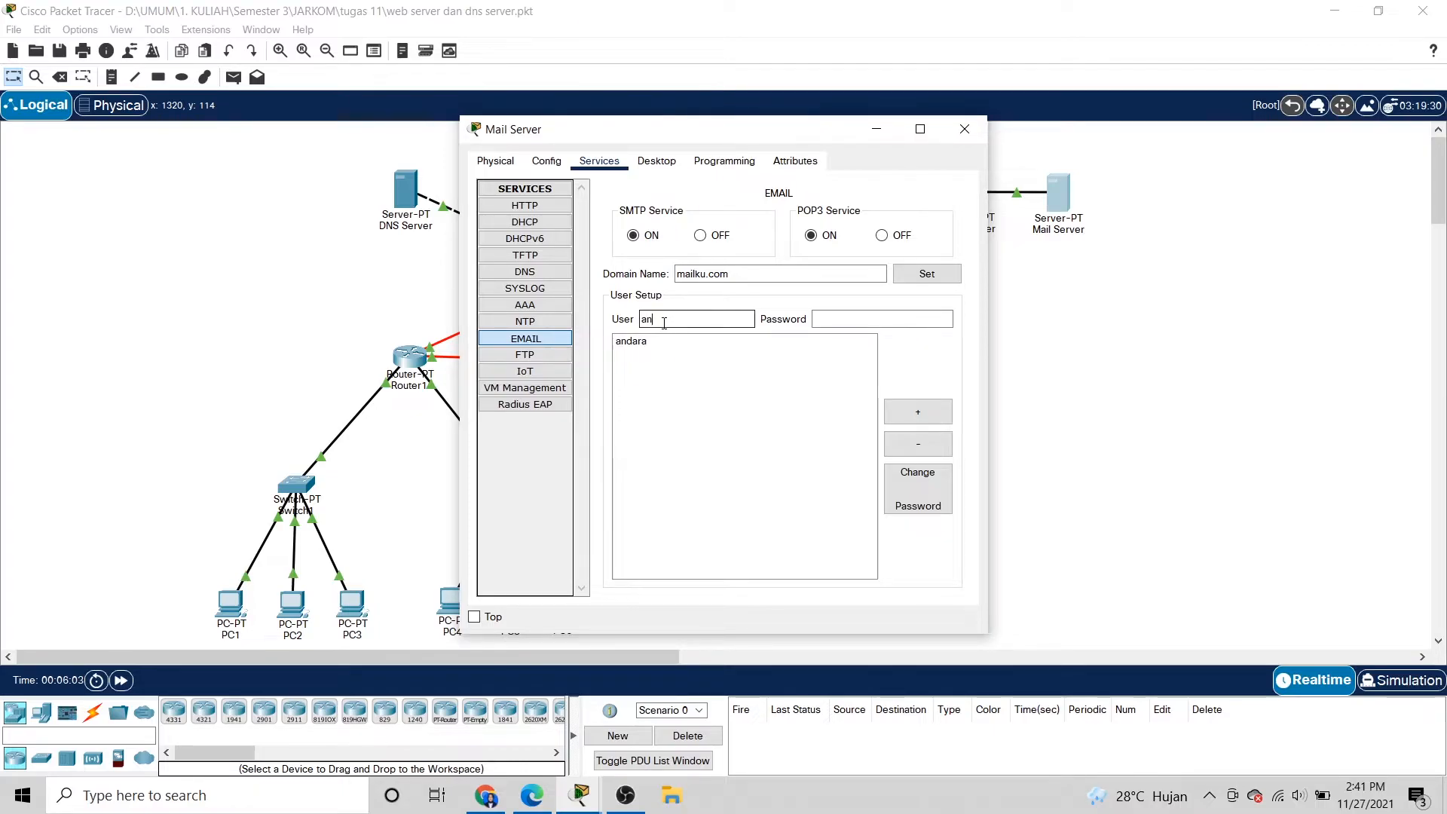
pyautogui.write('andara1')
pyautogui.click(845, 319)
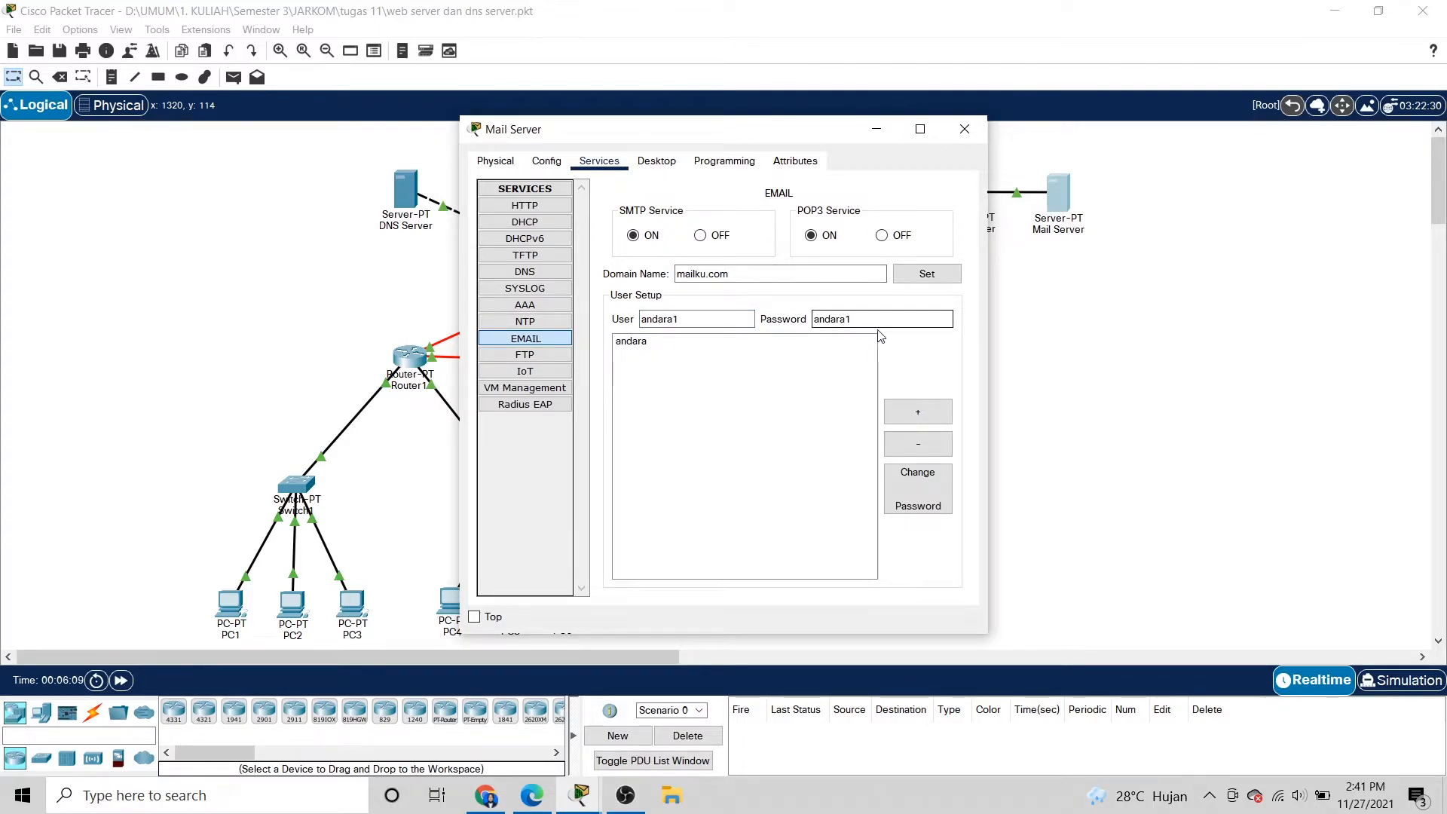
pyautogui.click(926, 273)
pyautogui.click(721, 316)
pyautogui.press('Tab')
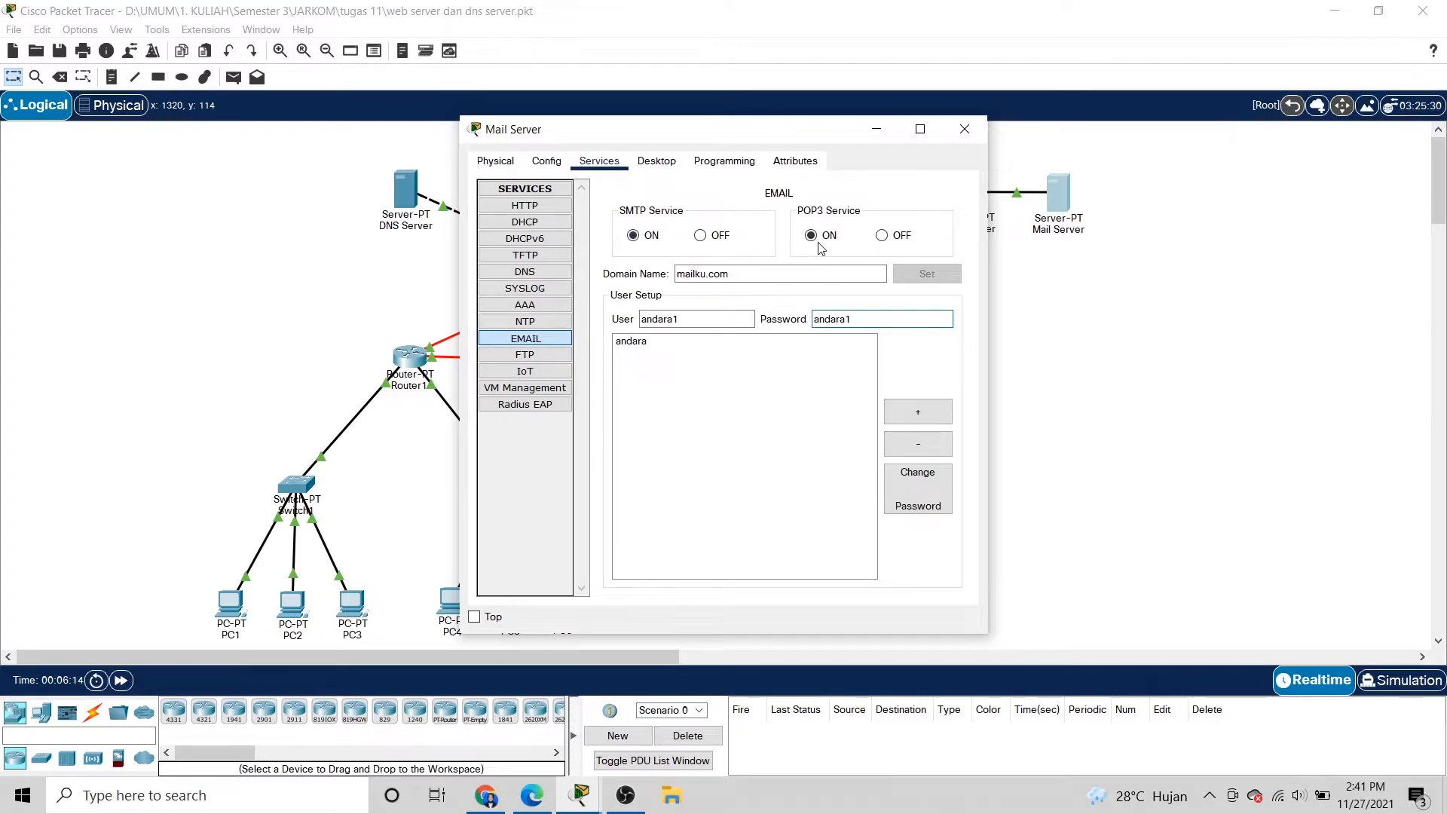
pyautogui.click(919, 414)
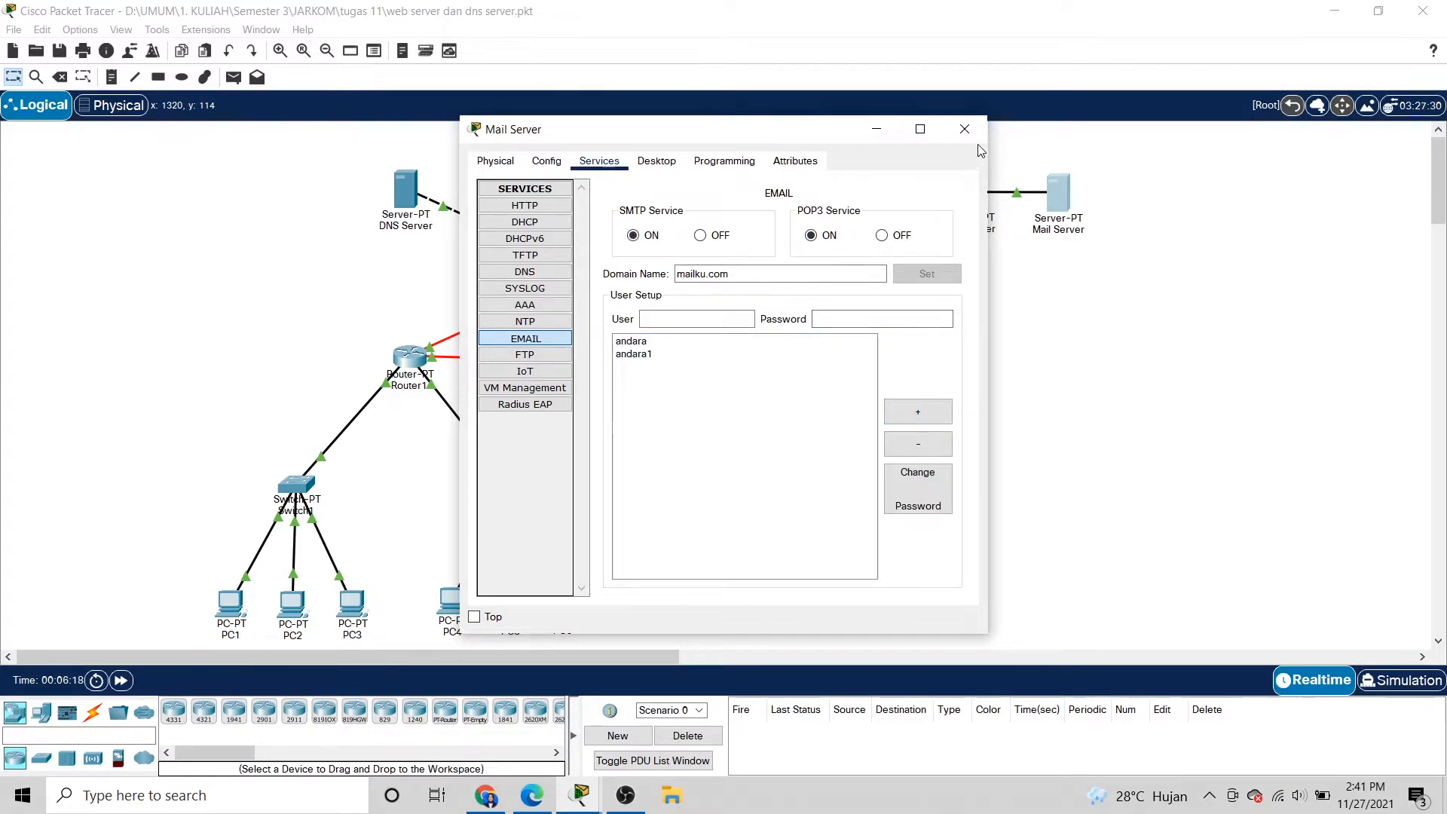
pyautogui.click(965, 129)
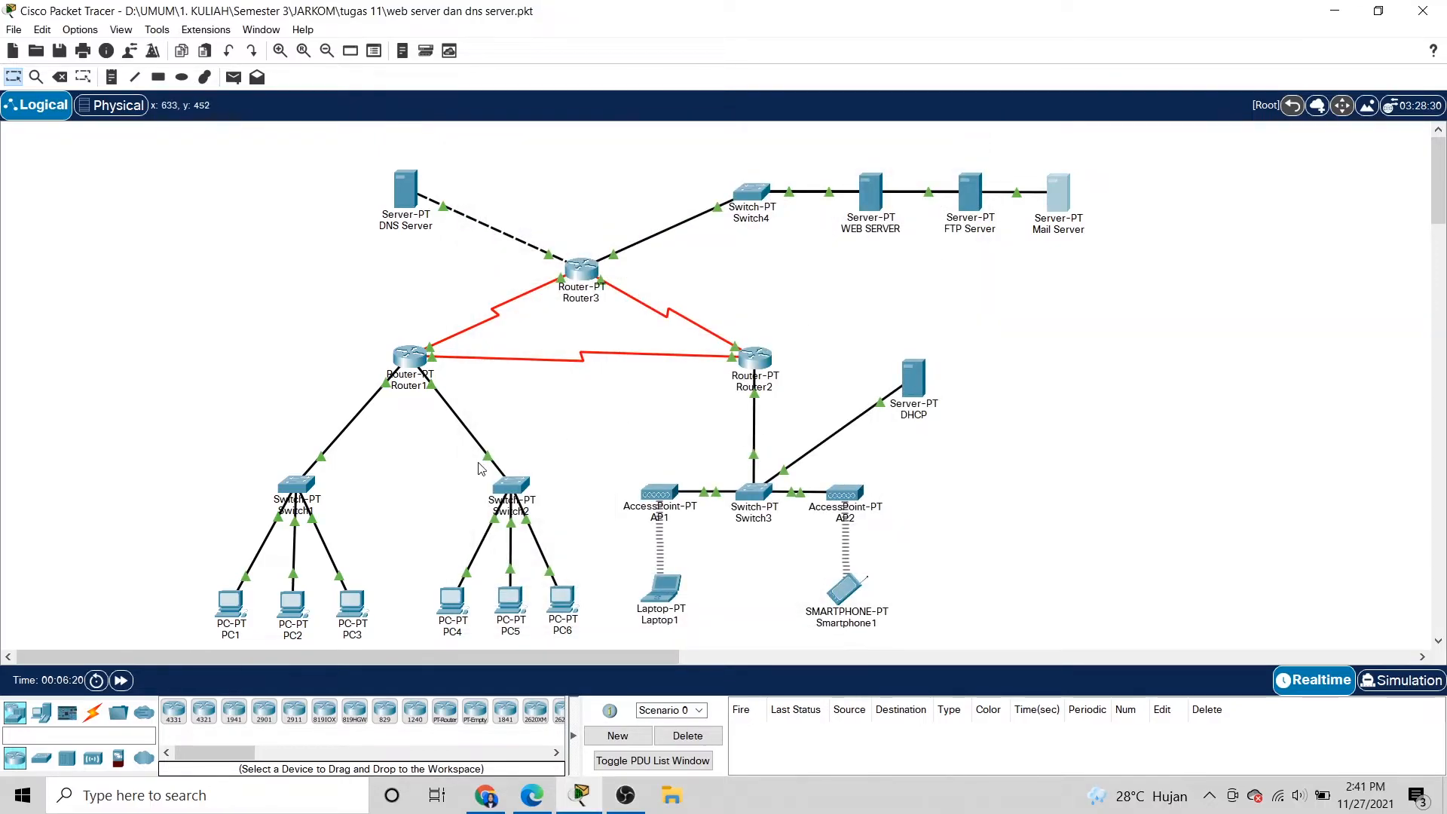
# In PC1's mail setup, enter the sender's display name and mailku.com email address.
pyautogui.click(227, 614)
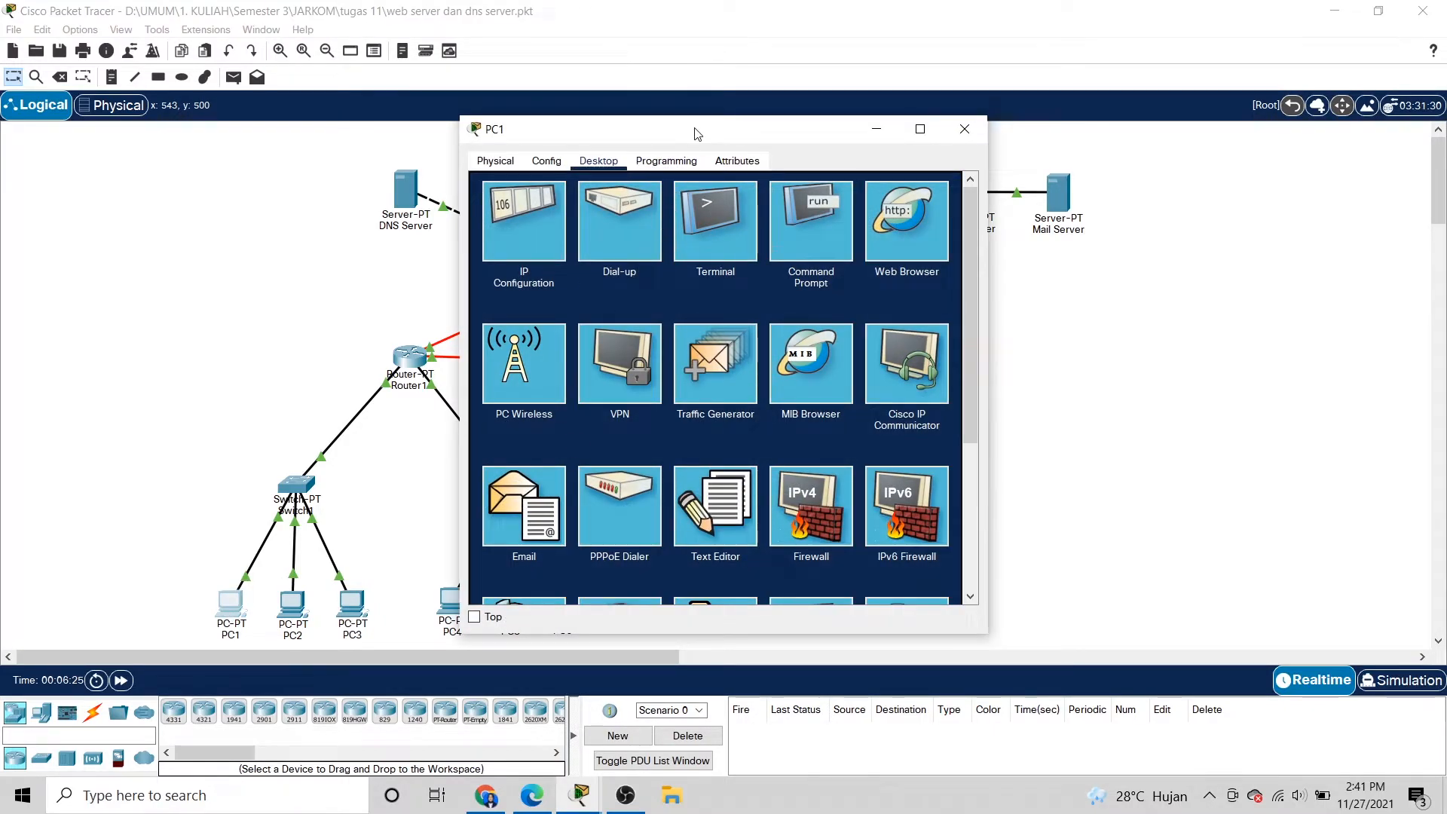
pyautogui.moveTo(697, 133); pyautogui.dragTo(697, 95)
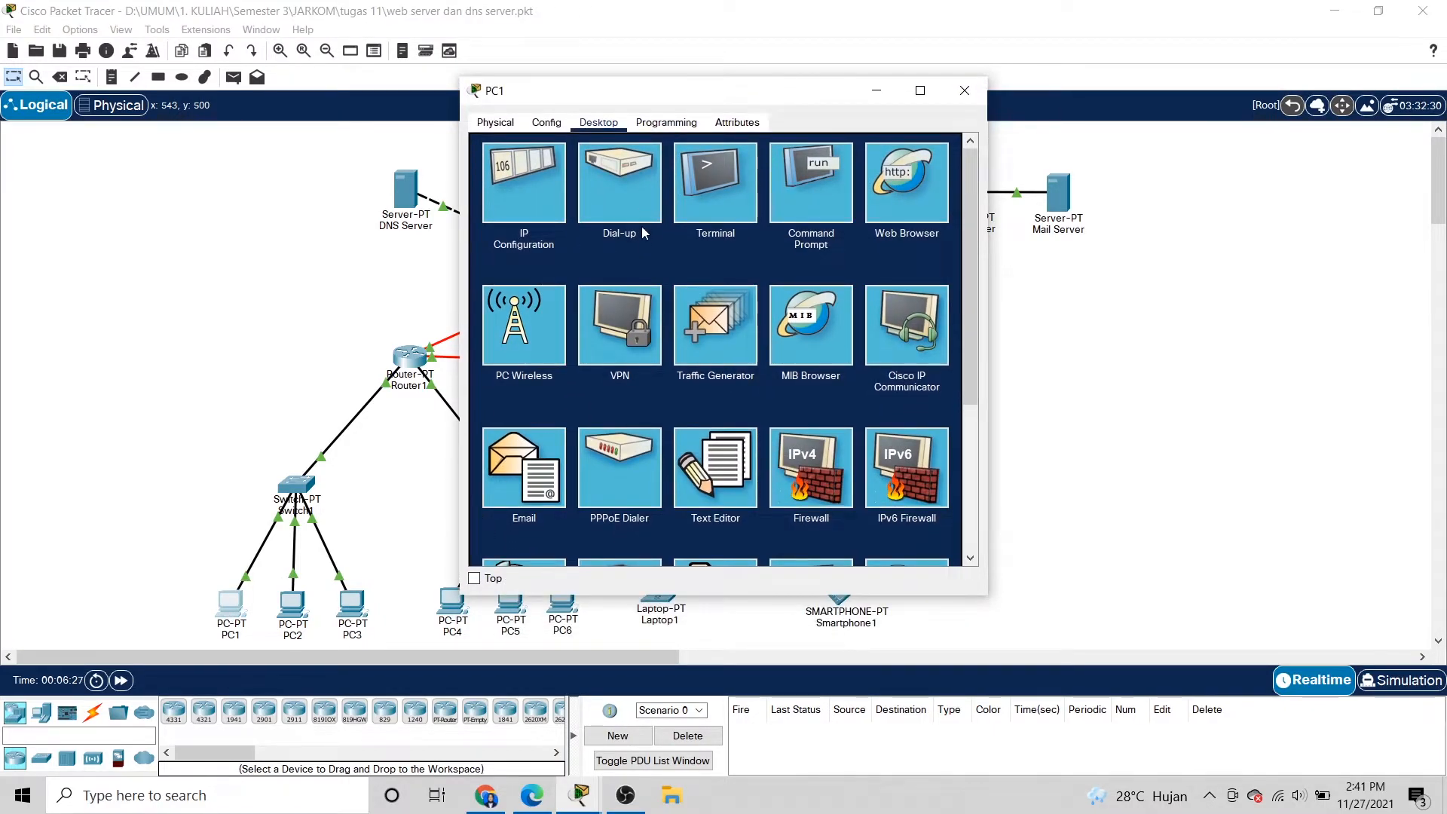
pyautogui.moveTo(738, 95)
pyautogui.mouseDown()
pyautogui.moveTo(694, 88)
pyautogui.moveTo(746, 110)
pyautogui.mouseUp()
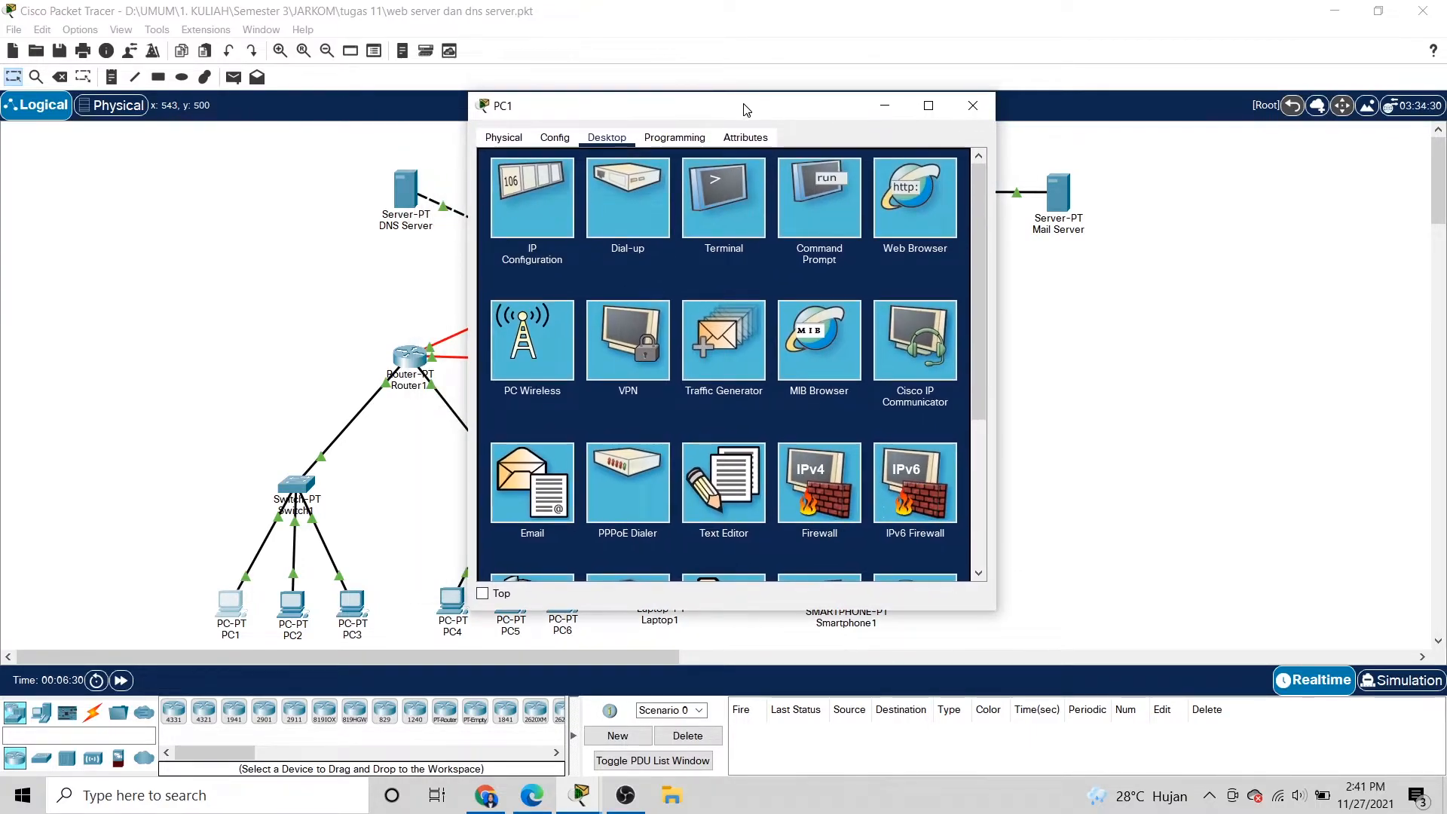
pyautogui.click(545, 449)
pyautogui.click(620, 212)
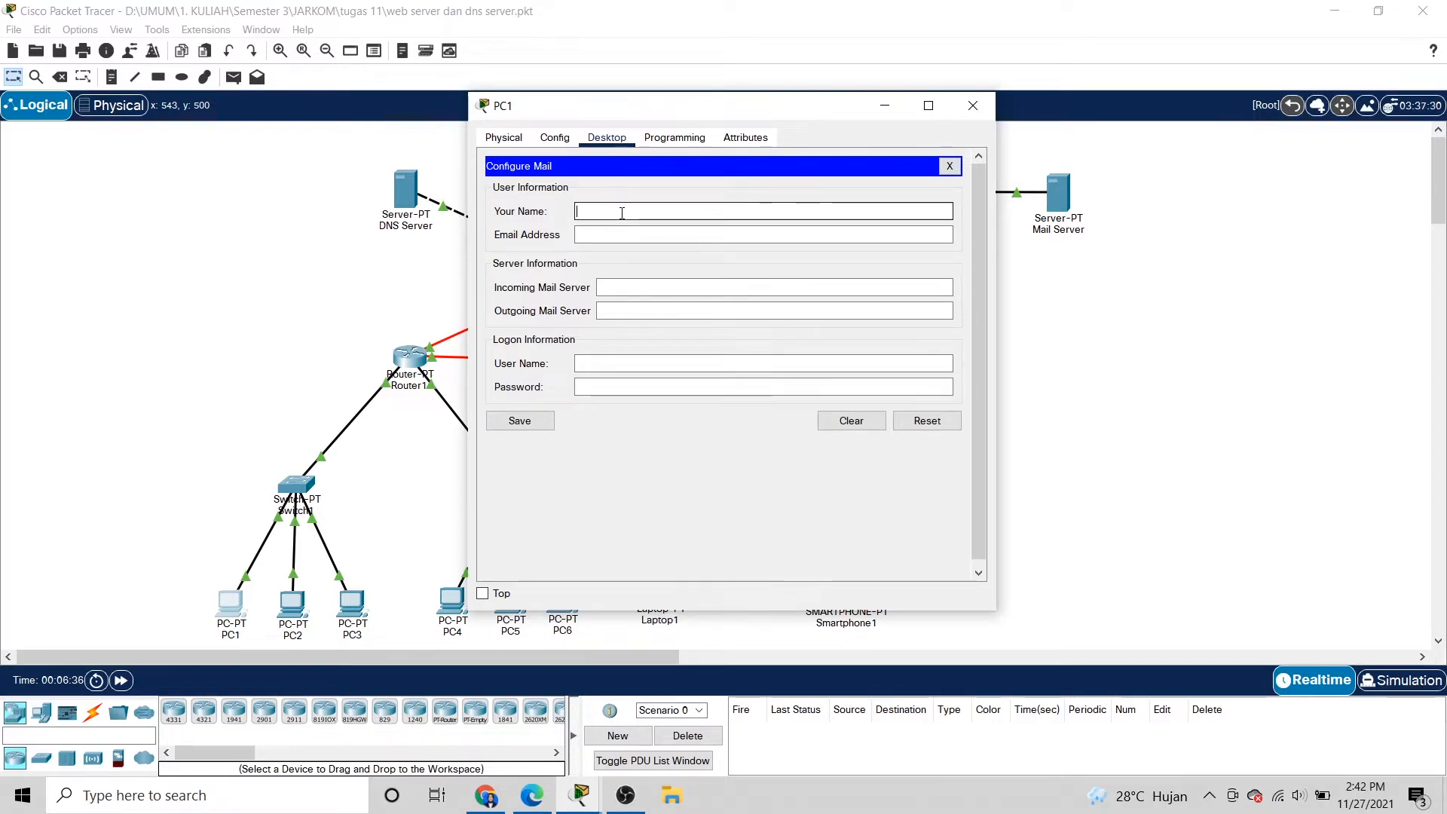
pyautogui.write('andara')
pyautogui.click(615, 235)
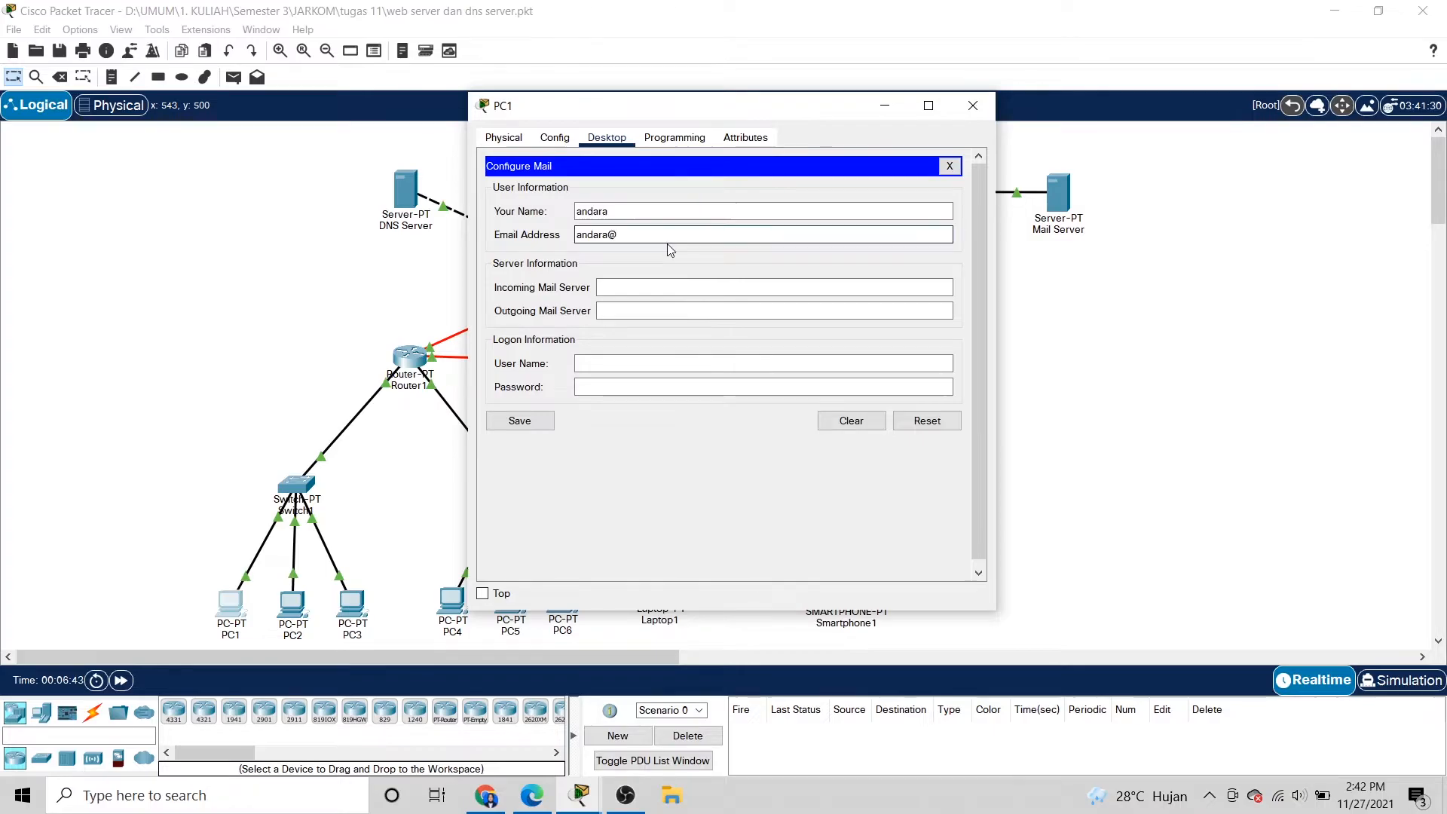
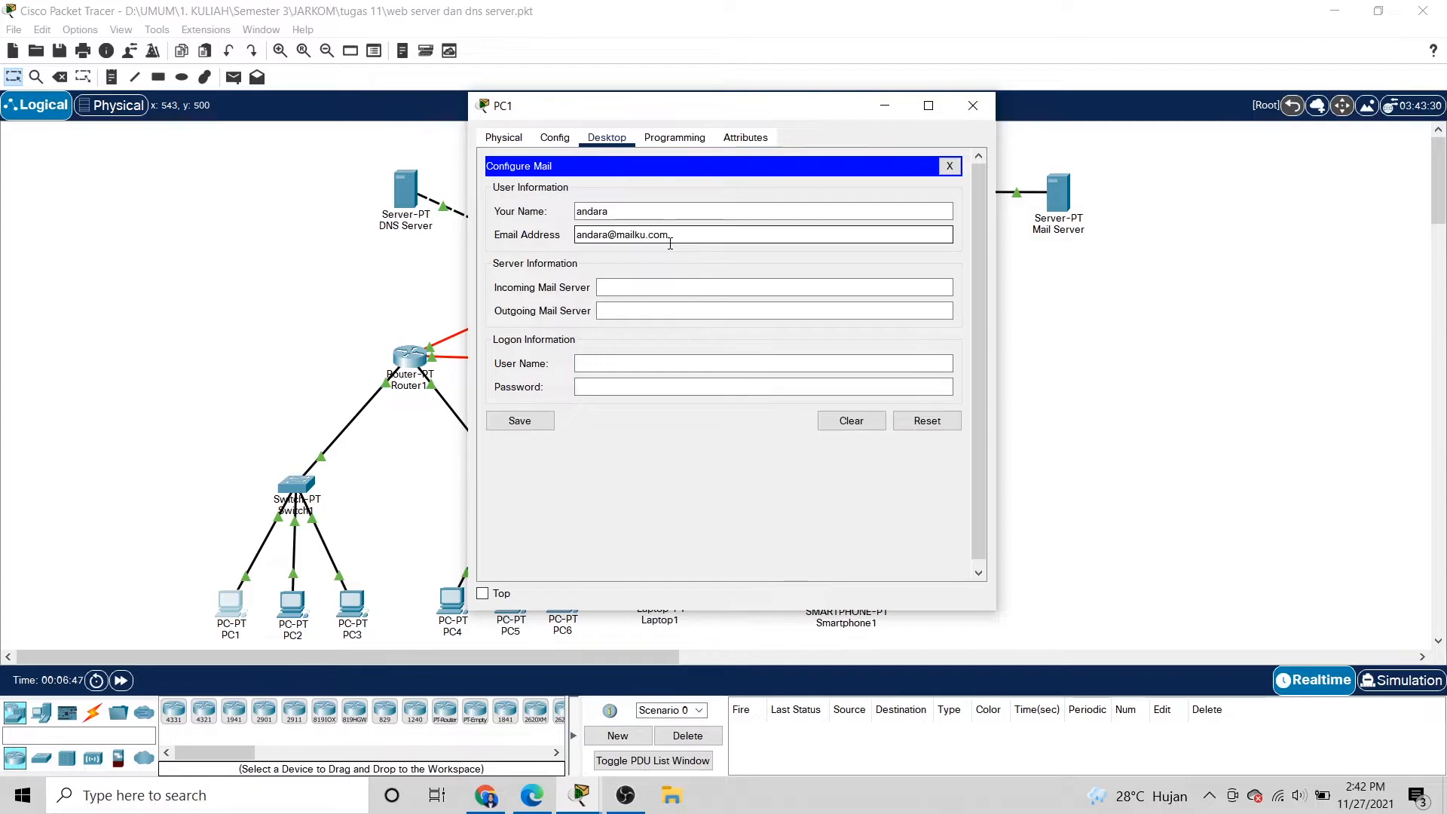
pyautogui.moveTo(670, 234); pyautogui.dragTo(616, 235)
pyautogui.hotkey('ctrl', 'c')
pyautogui.click(699, 240)
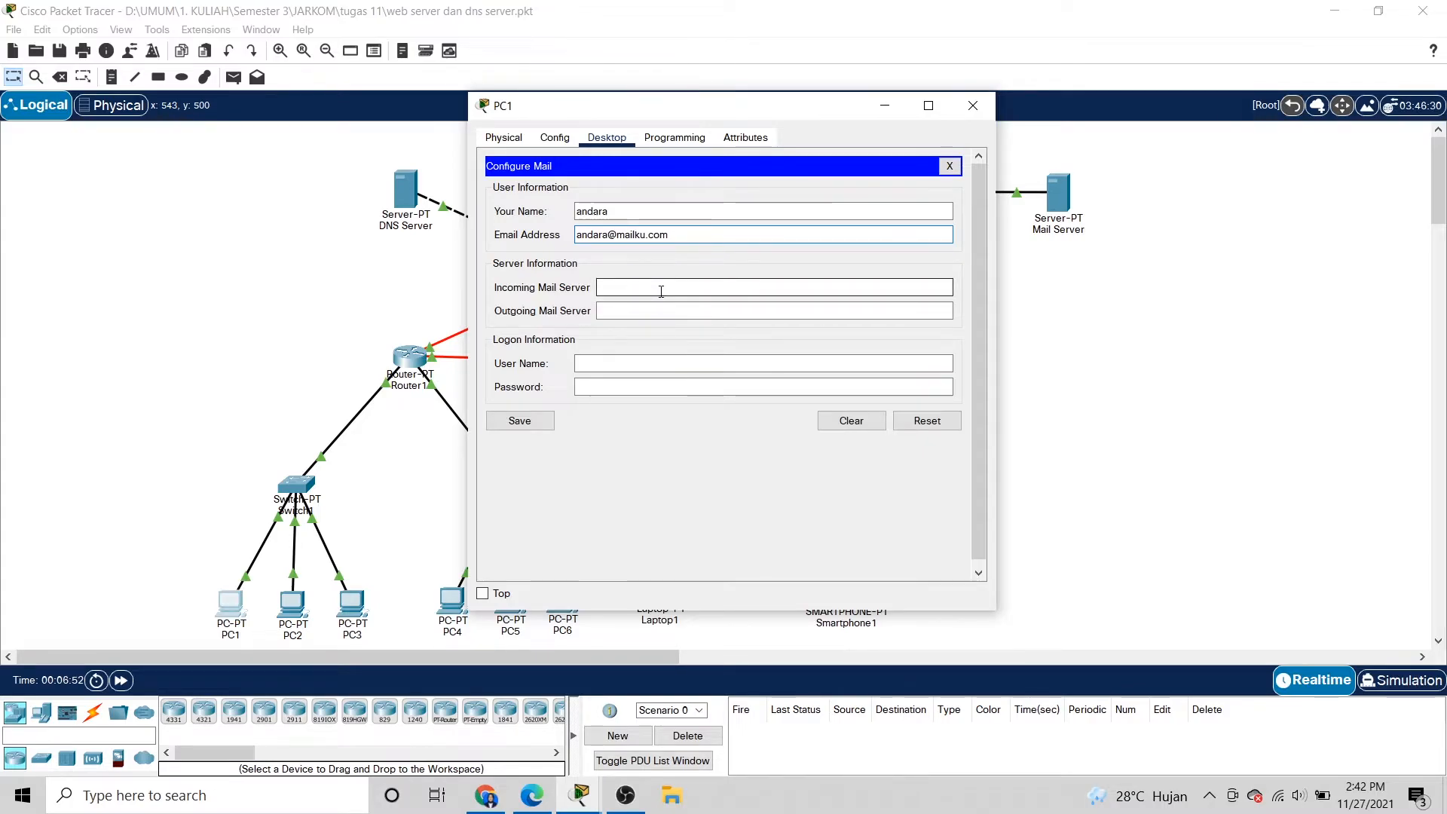
# Set mailku.com as incoming and outgoing servers, enter login name and password, and save.
pyautogui.click(634, 287)
pyautogui.hotkey('ctrl', 'v')
pyautogui.click(635, 309)
pyautogui.hotkey('ctrl', 'v')
pyautogui.click(623, 361)
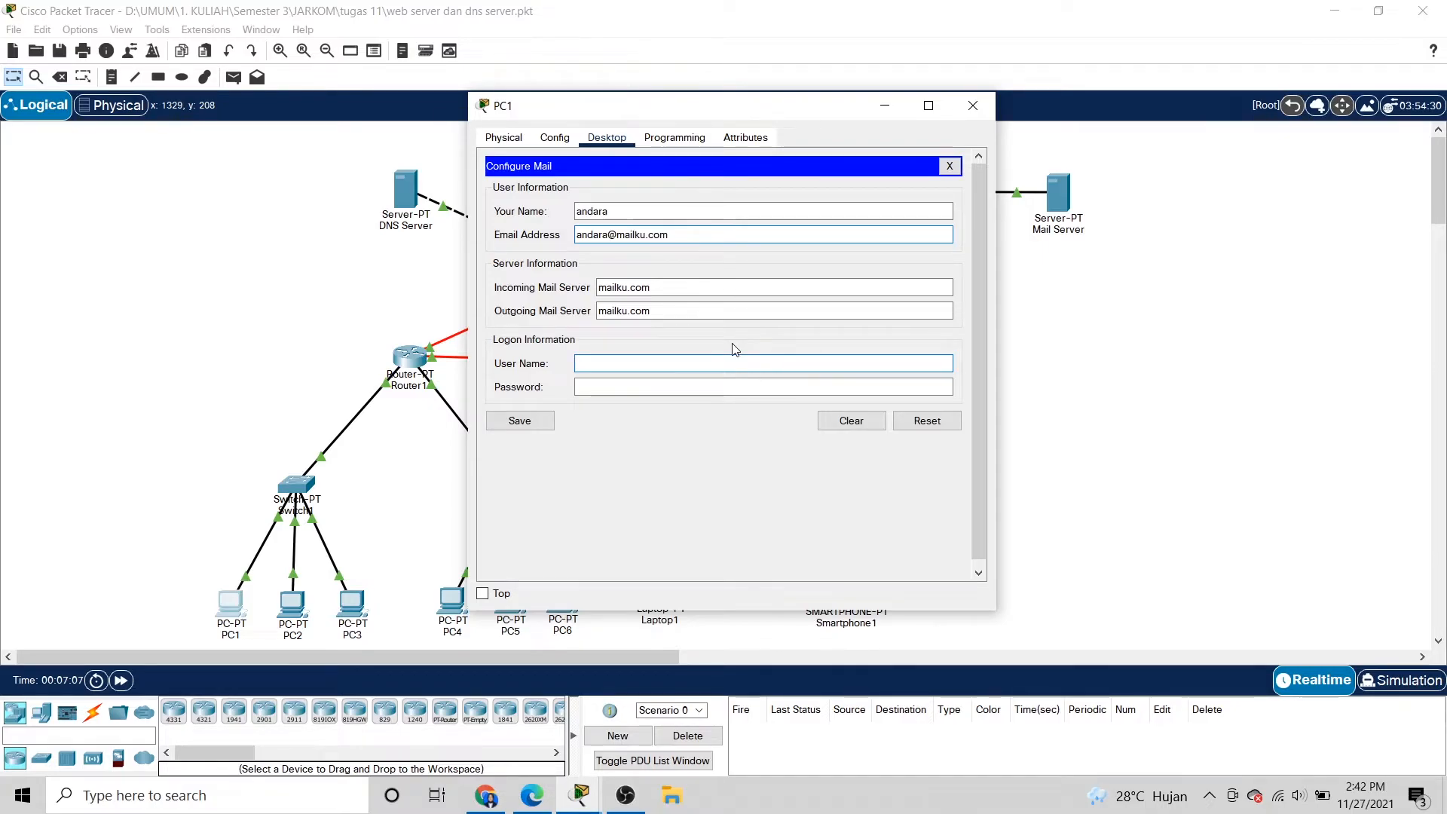
pyautogui.write('ndara')
pyautogui.click(688, 385)
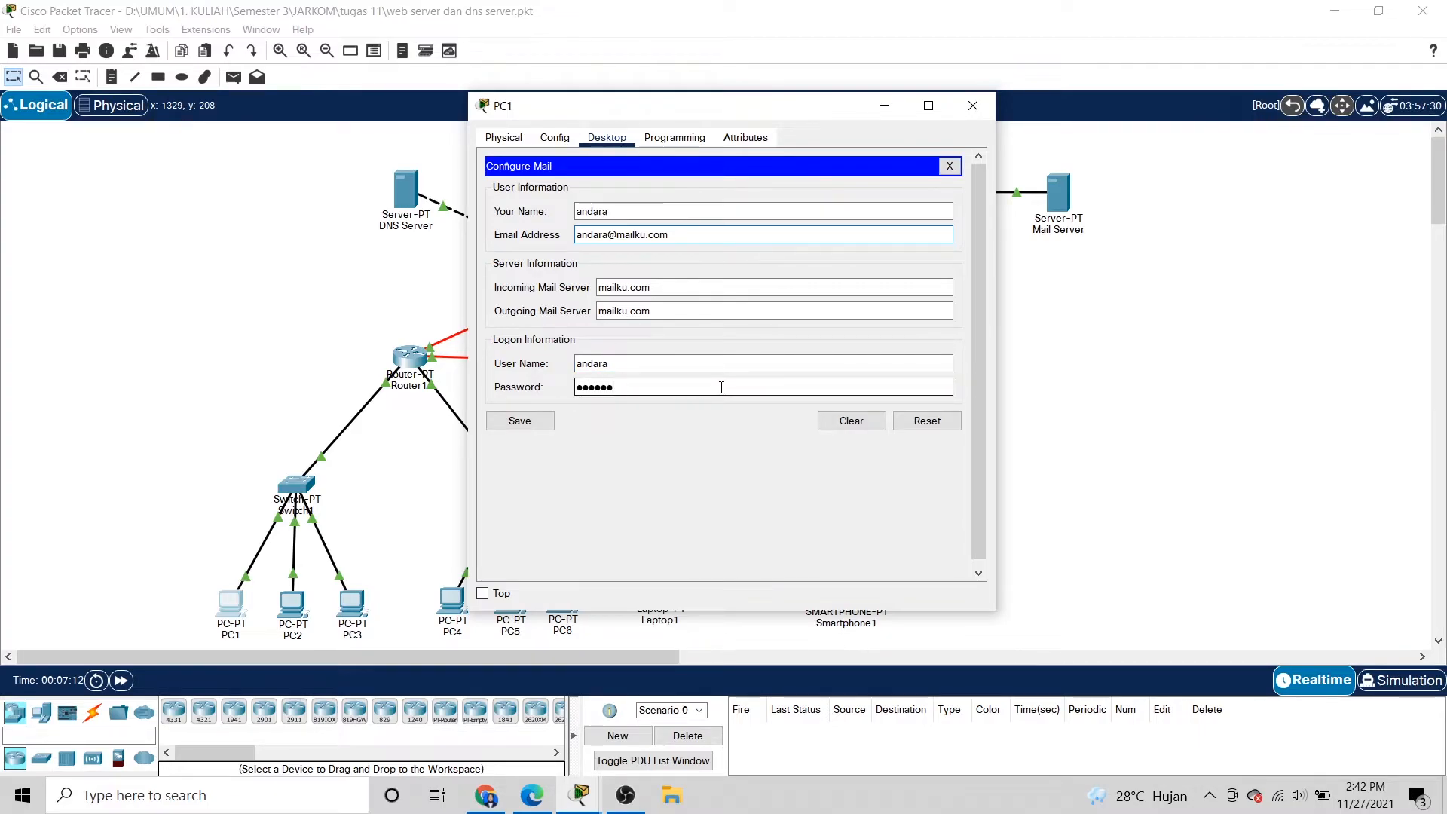
pyautogui.click(521, 422)
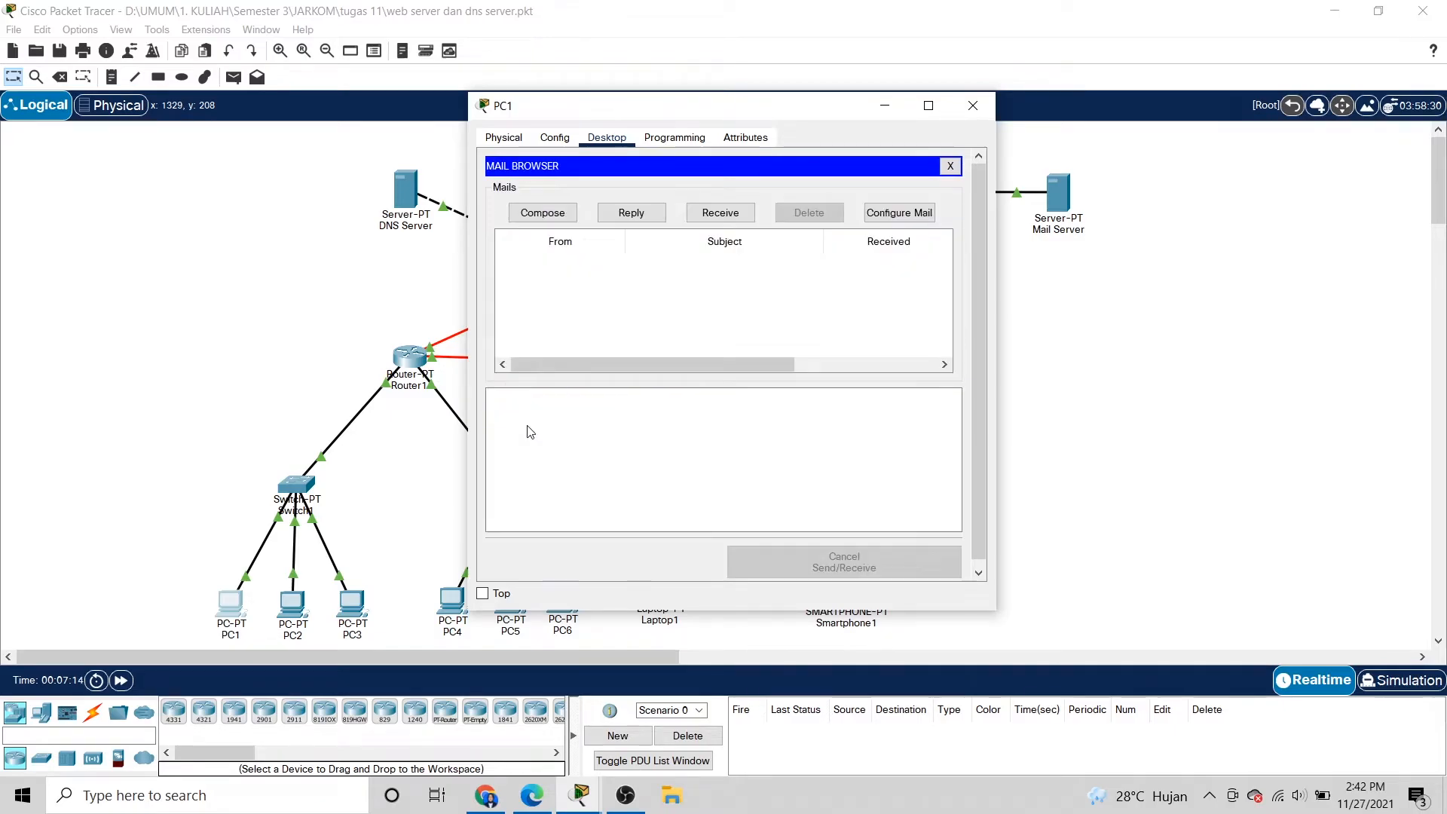
pyautogui.click(973, 106)
# In Laptop1's mail setup, enter the sender name and the account's mailku.com email address.
pyautogui.click(665, 592)
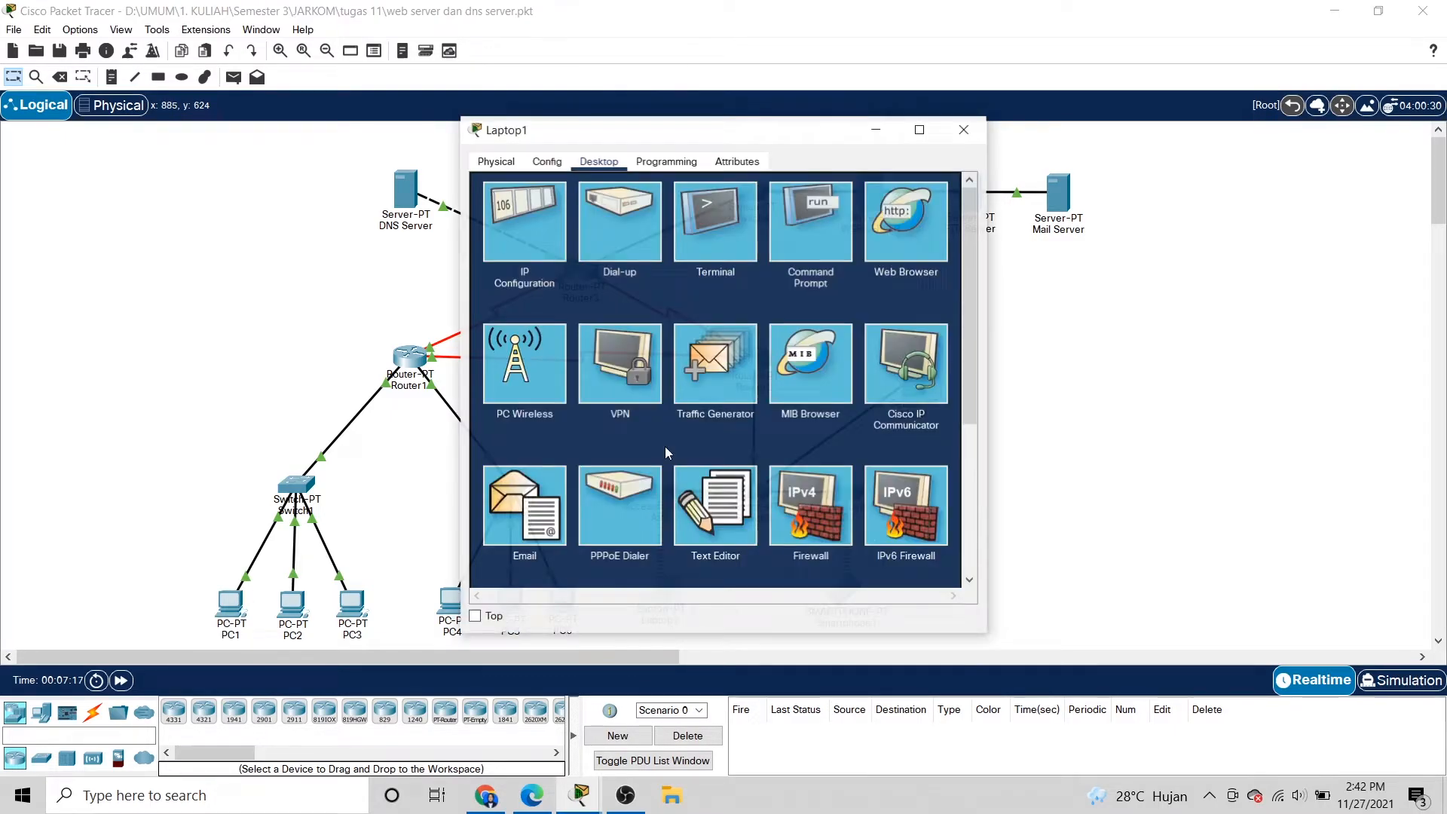
pyautogui.moveTo(585, 123); pyautogui.dragTo(581, 113)
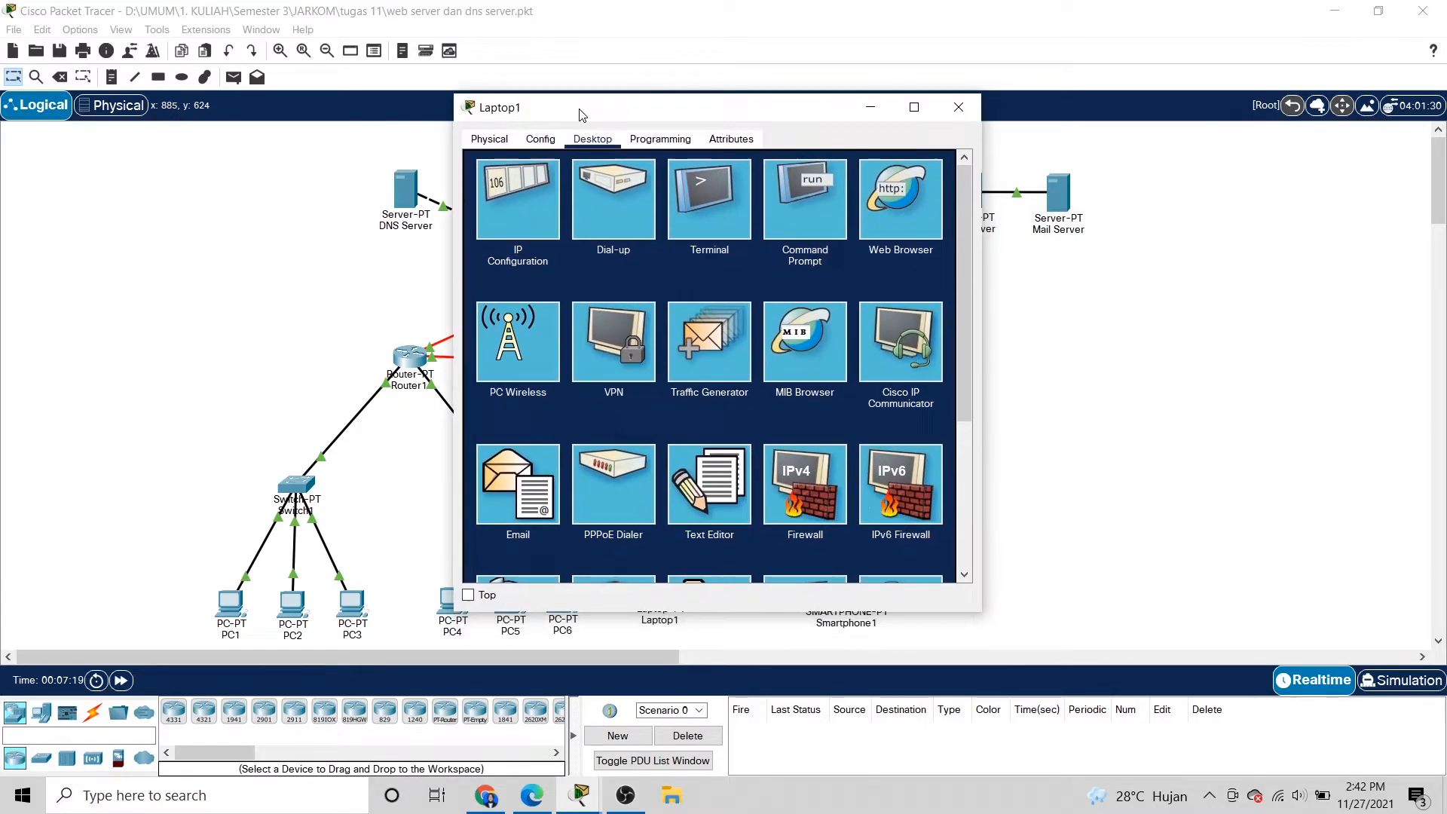
pyautogui.click(530, 465)
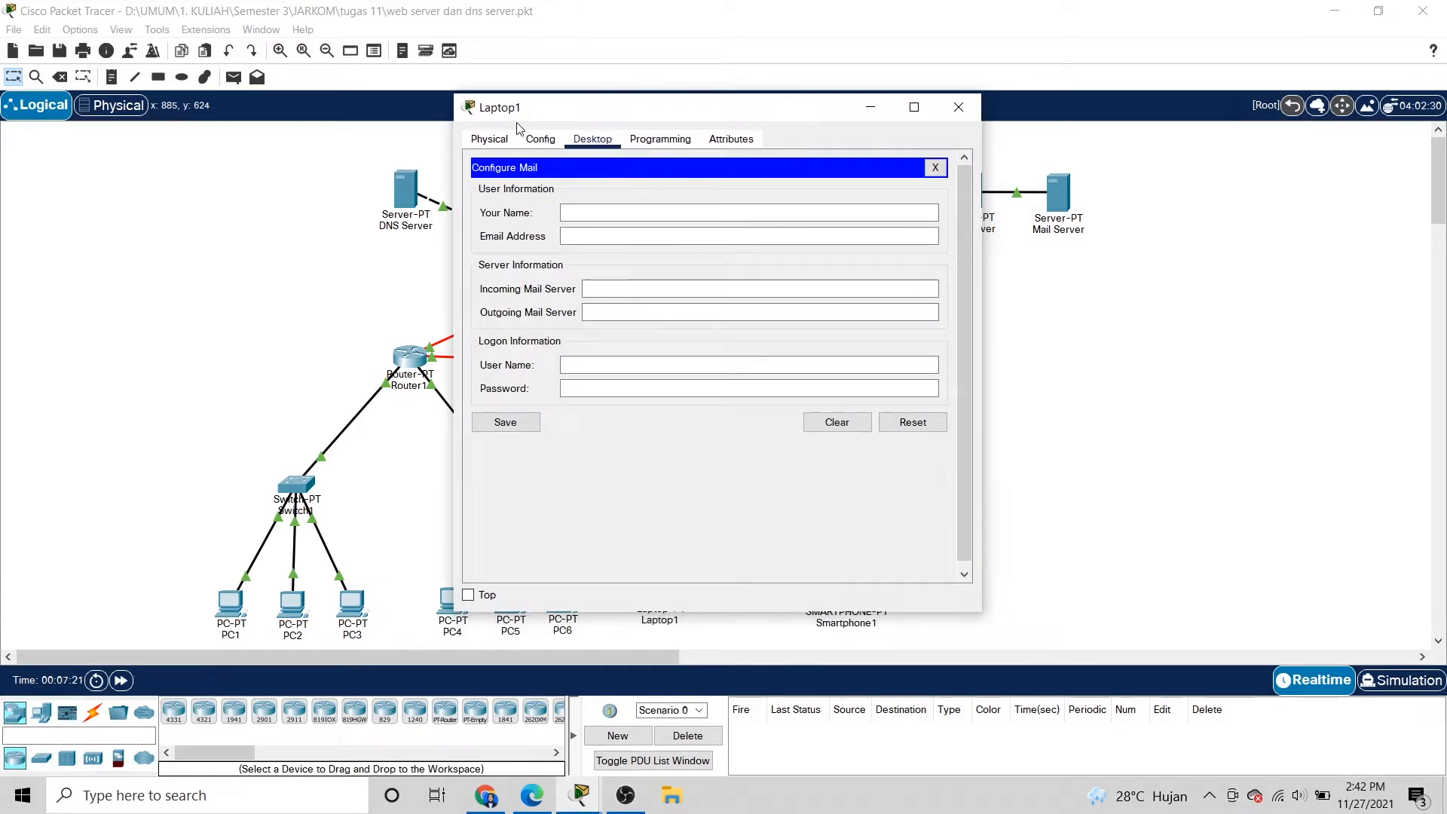
pyautogui.click(584, 212)
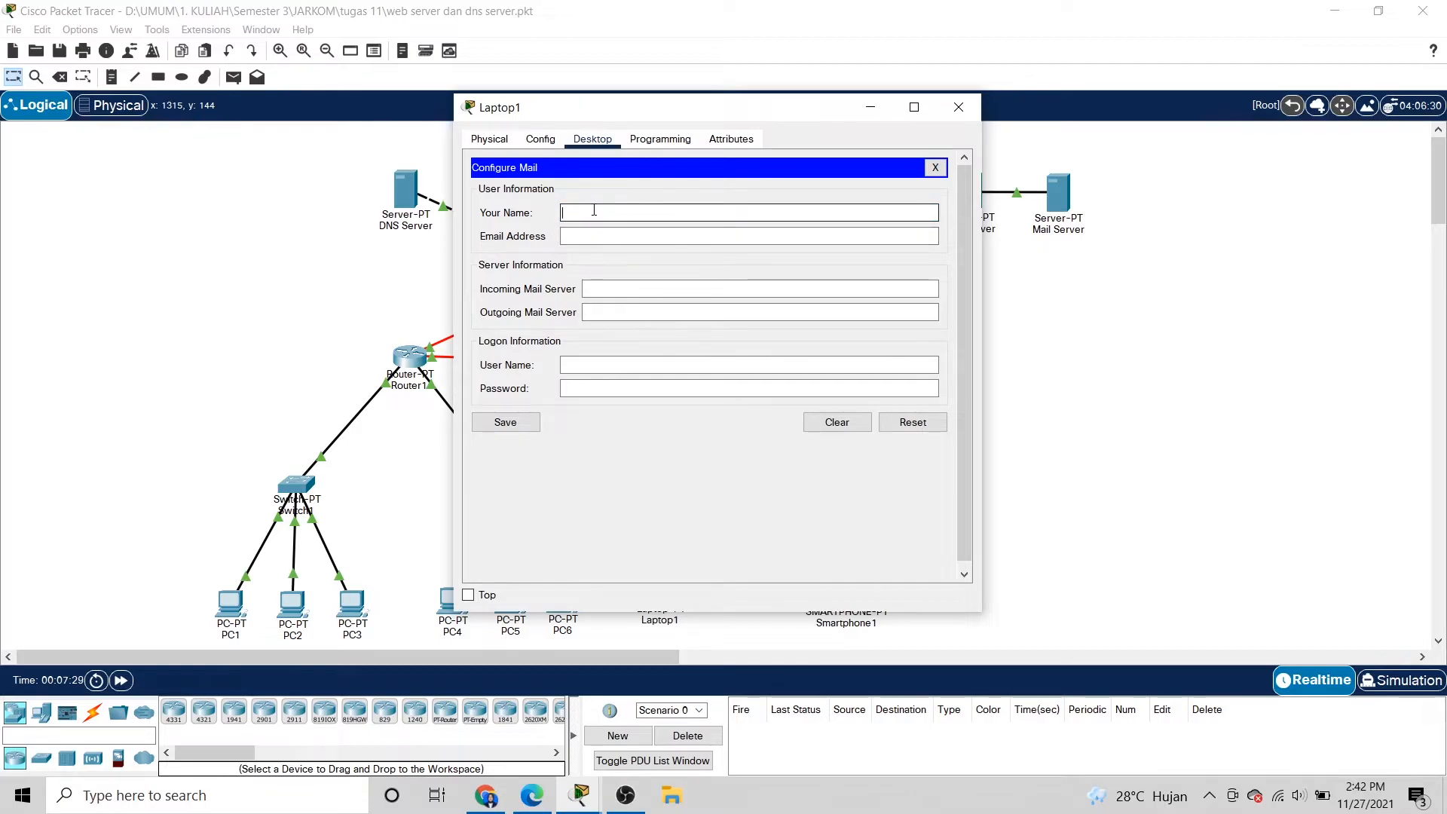
pyautogui.write('andara1')
pyautogui.click(598, 231)
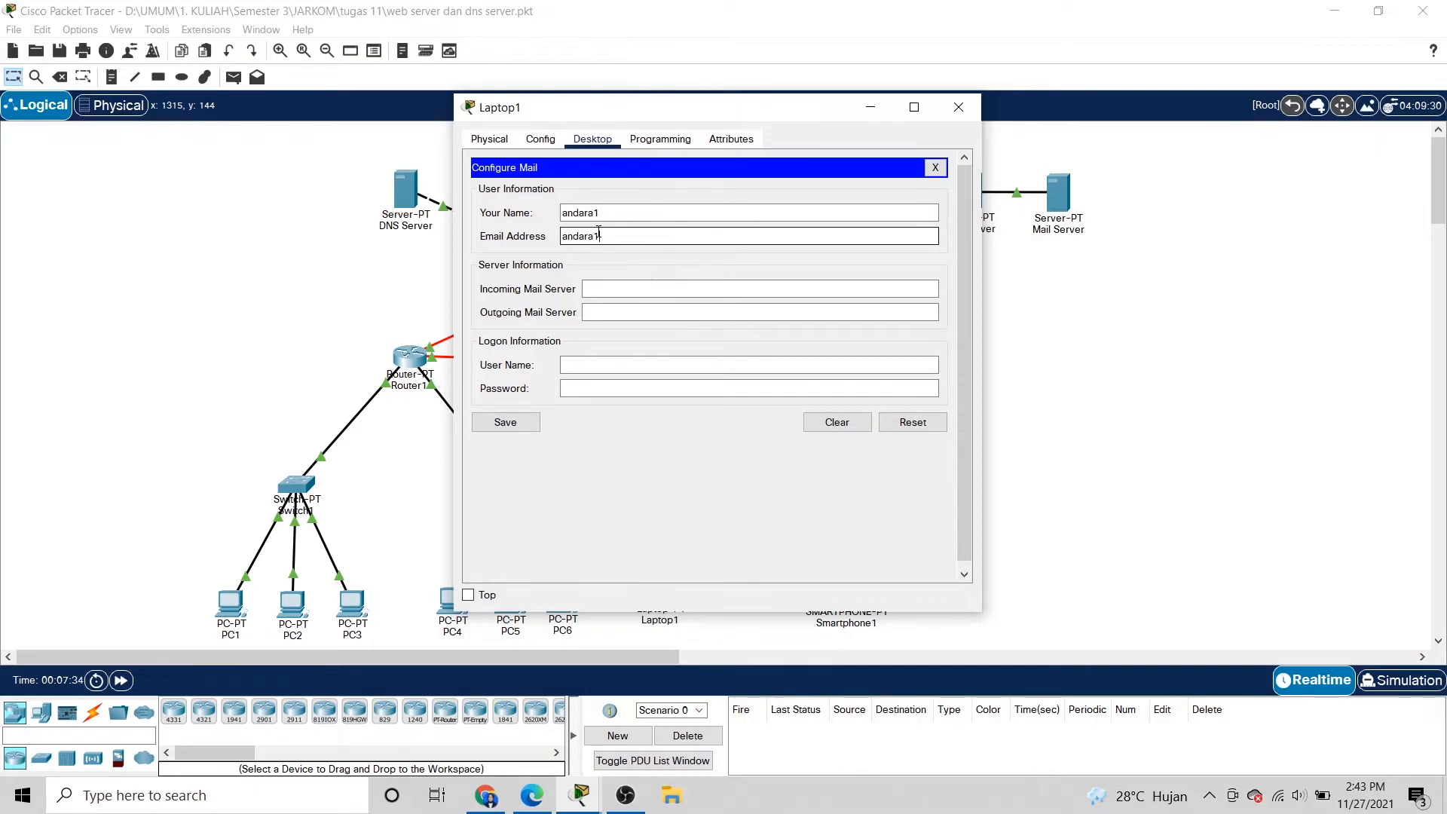
# Set both mail servers to mailku.com, enter login name and password, save, and close Laptop1.
pyautogui.click(605, 288)
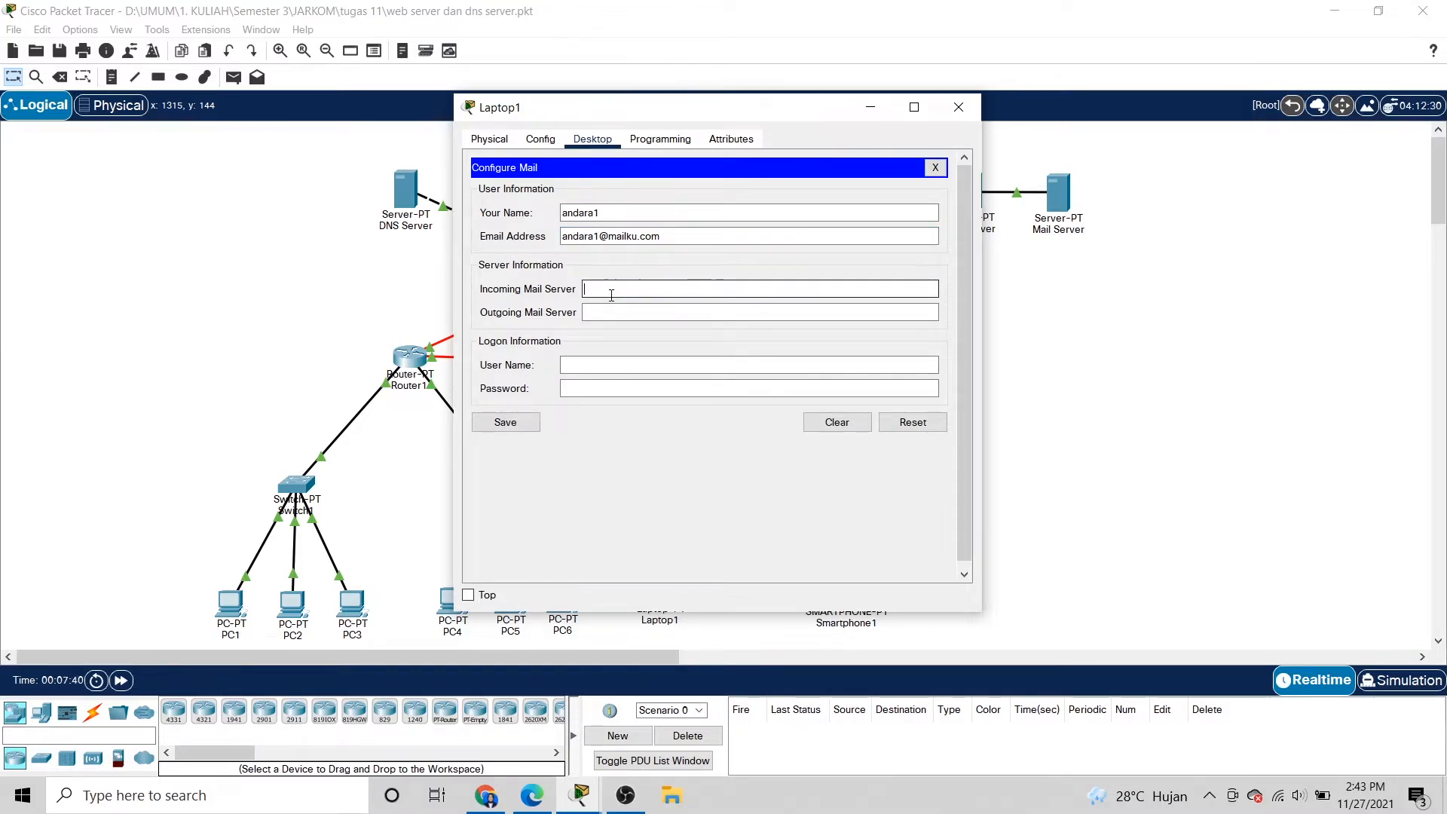
pyautogui.write('mailku.com')
pyautogui.press('Tab')
pyautogui.write('mailku.com')
pyautogui.click(692, 367)
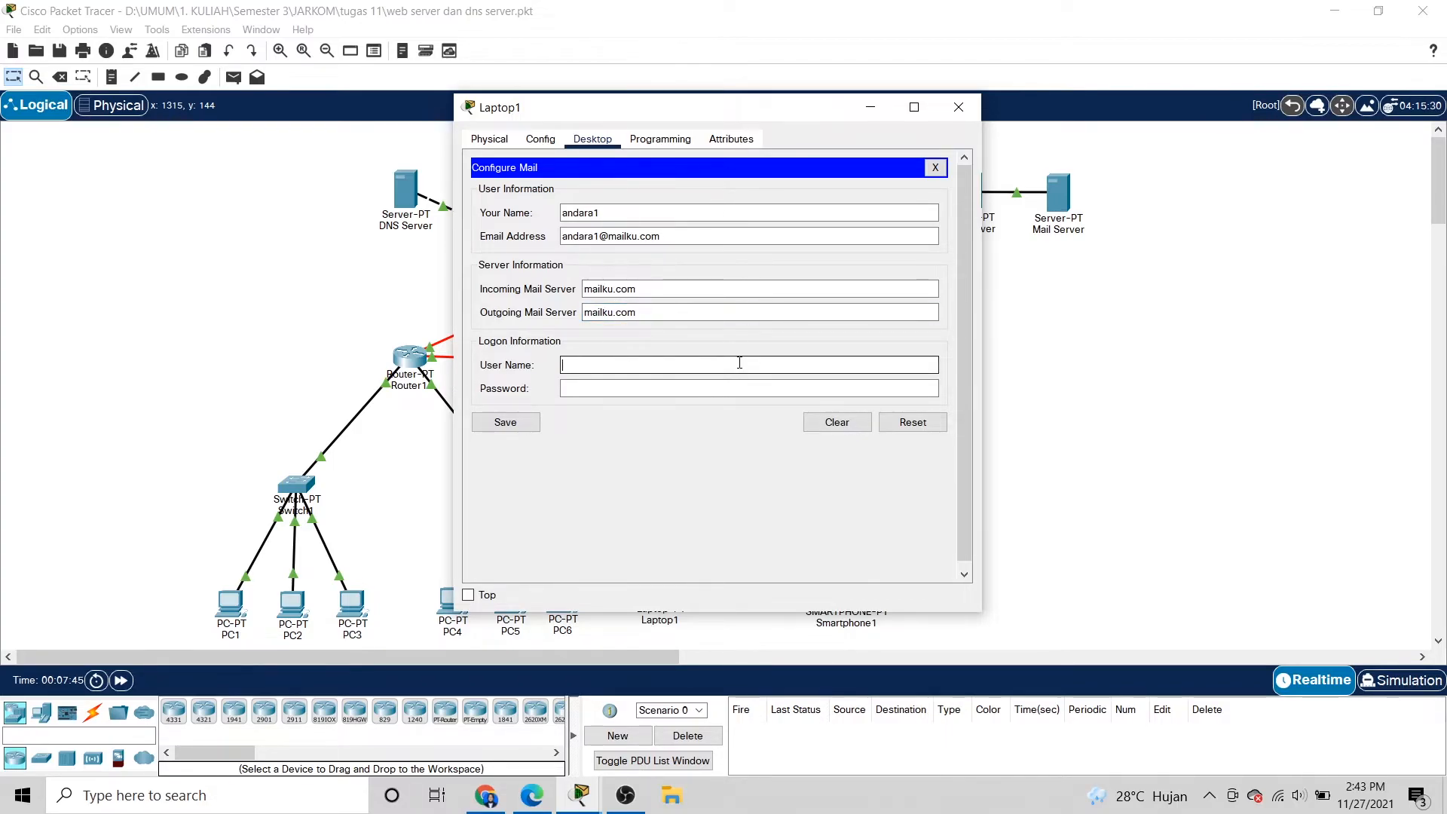
pyautogui.write('andara1')
pyautogui.click(705, 387)
pyautogui.write('●●●●●●●')
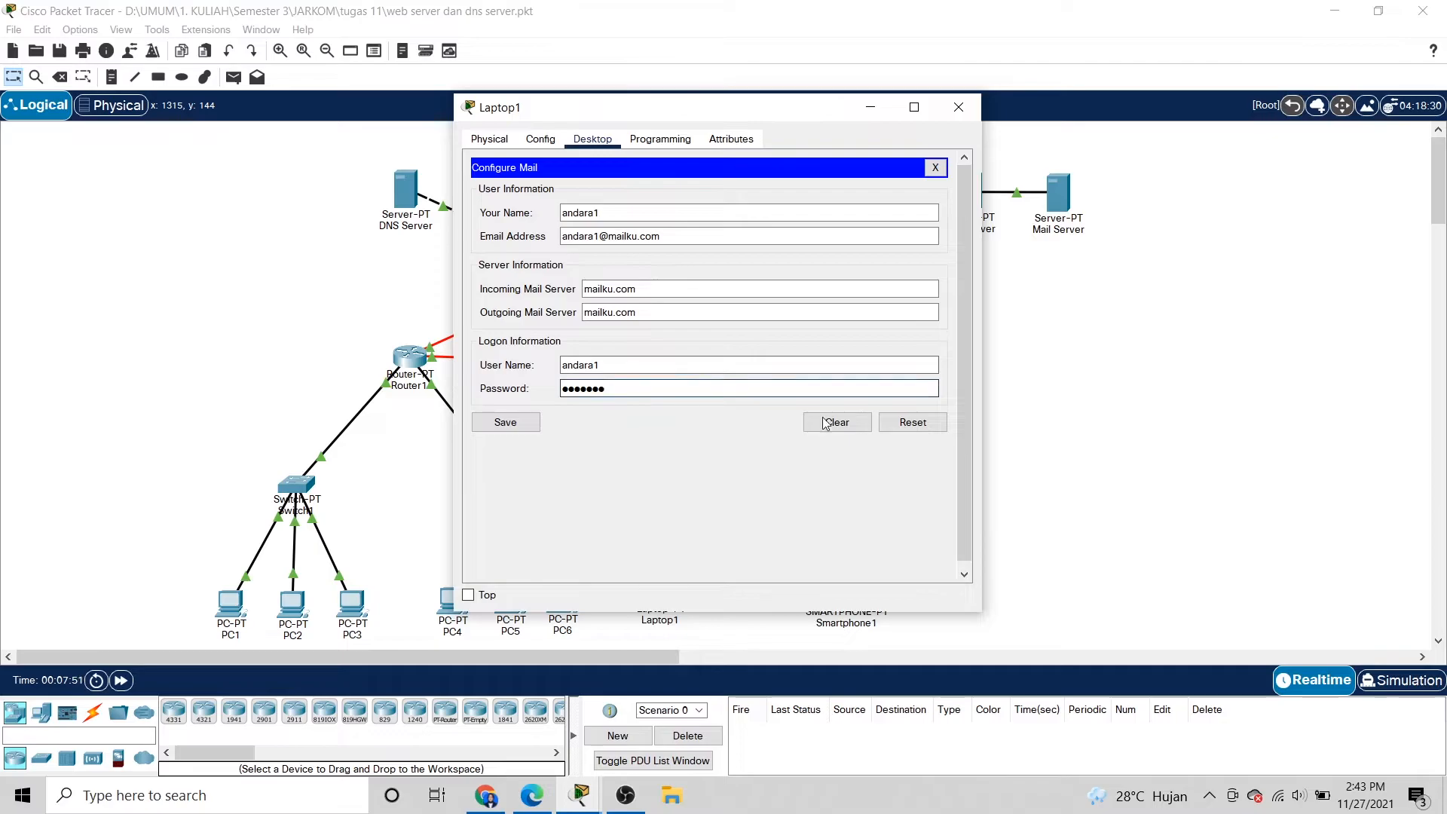
pyautogui.click(504, 422)
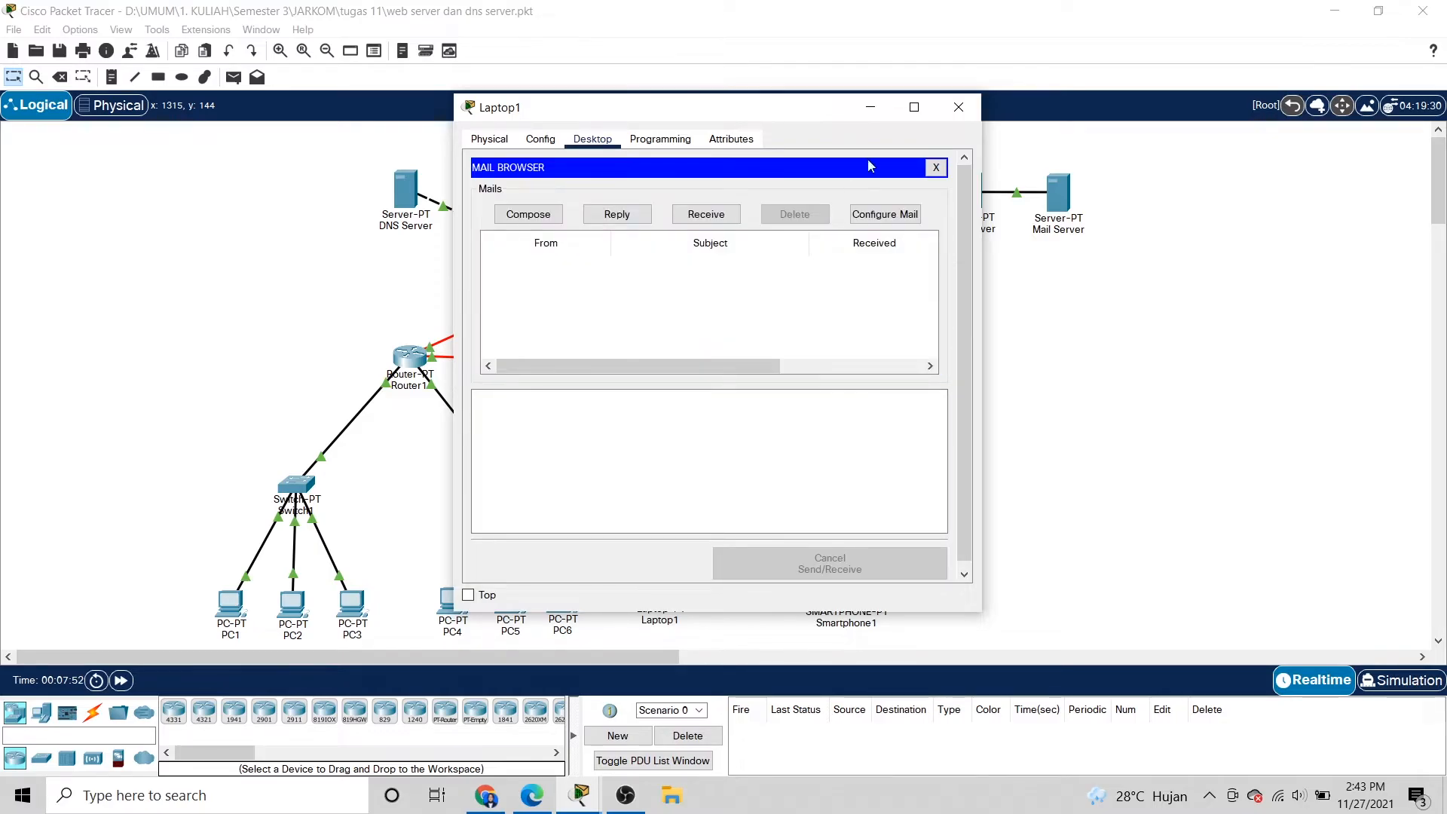
pyautogui.click(959, 107)
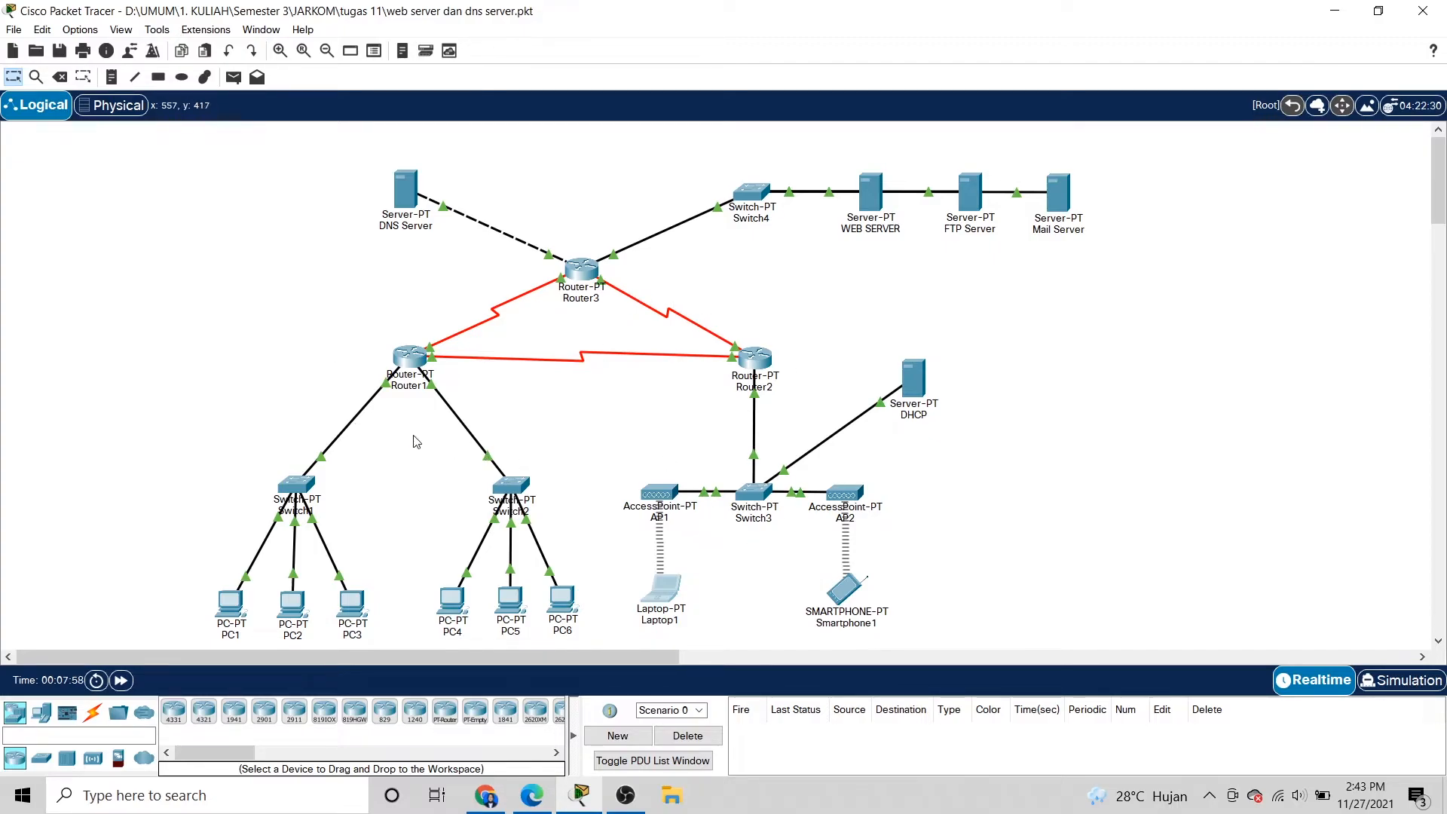
pyautogui.click(231, 606)
pyautogui.moveTo(677, 128); pyautogui.dragTo(655, 103)
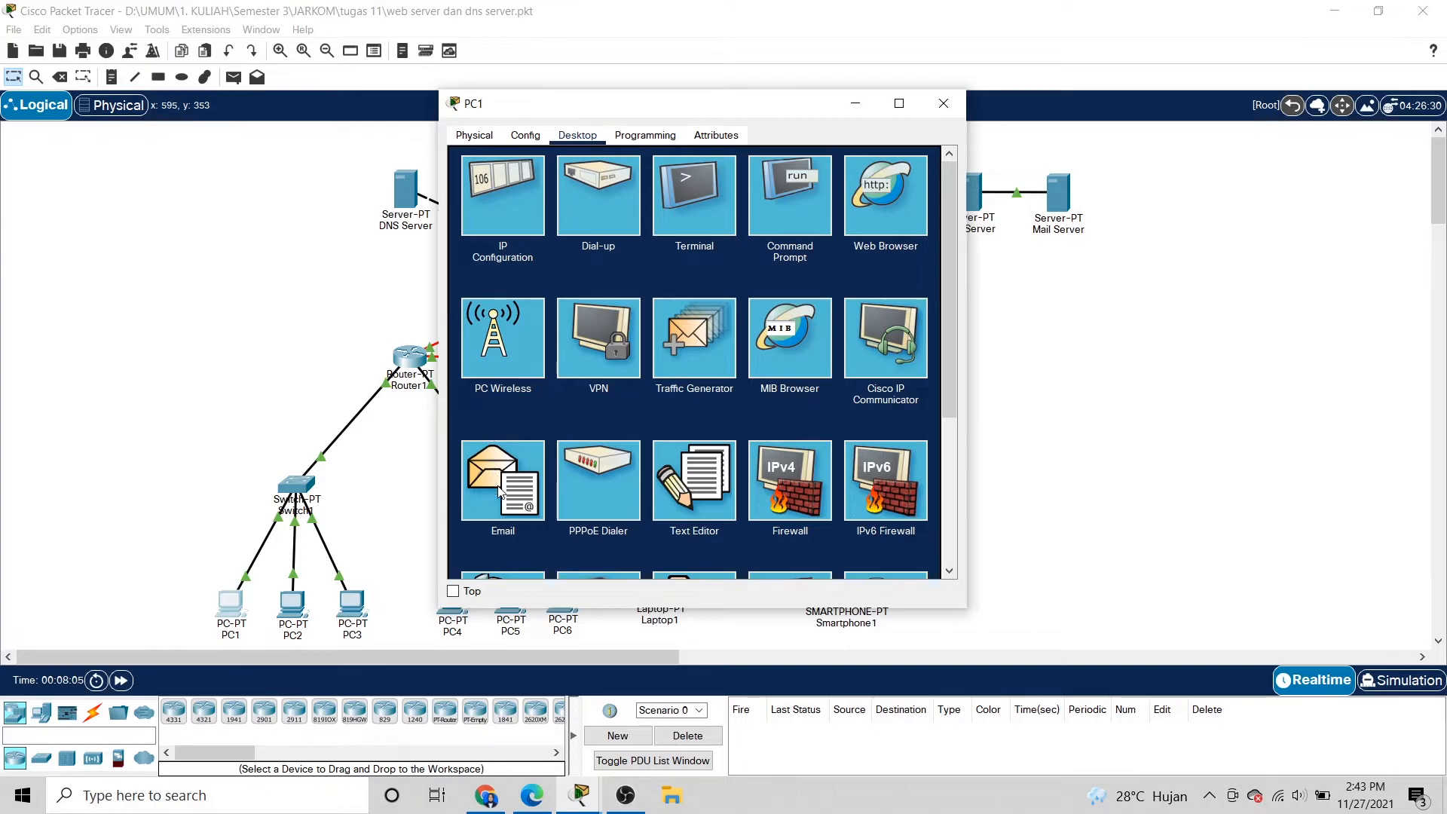
pyautogui.moveTo(698, 105); pyautogui.dragTo(609, 6)
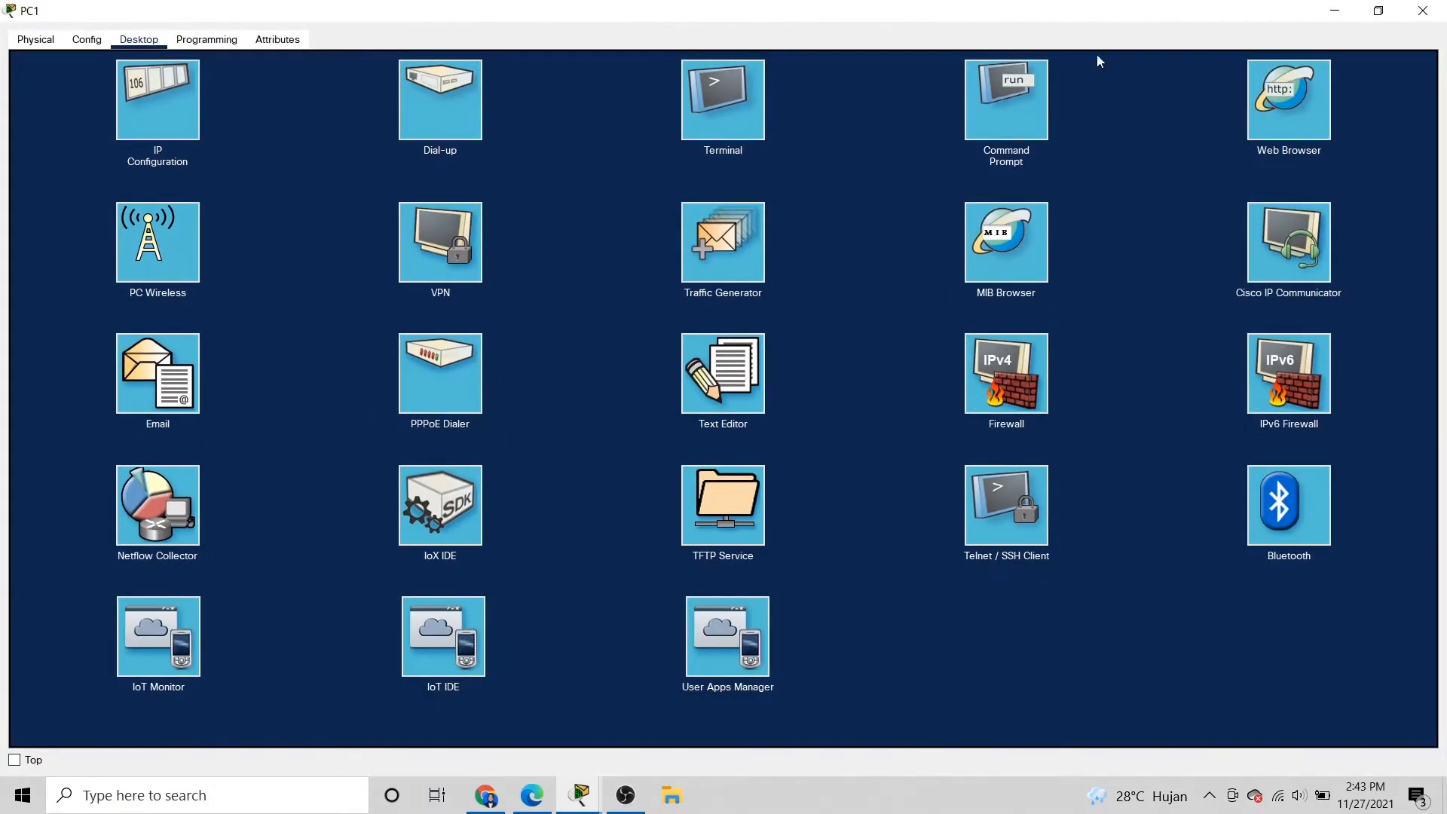
pyautogui.click(1378, 9)
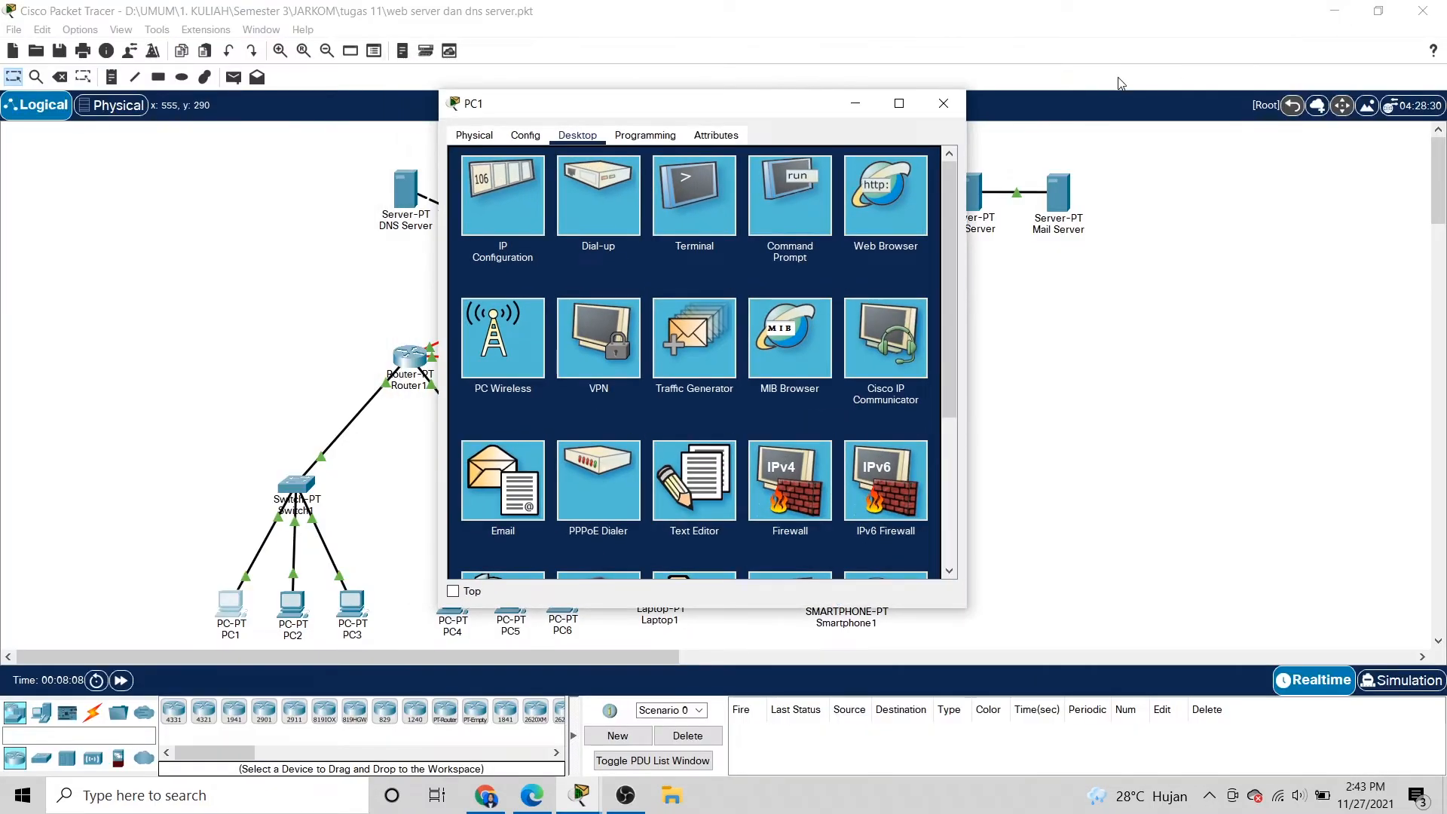
pyautogui.click(943, 103)
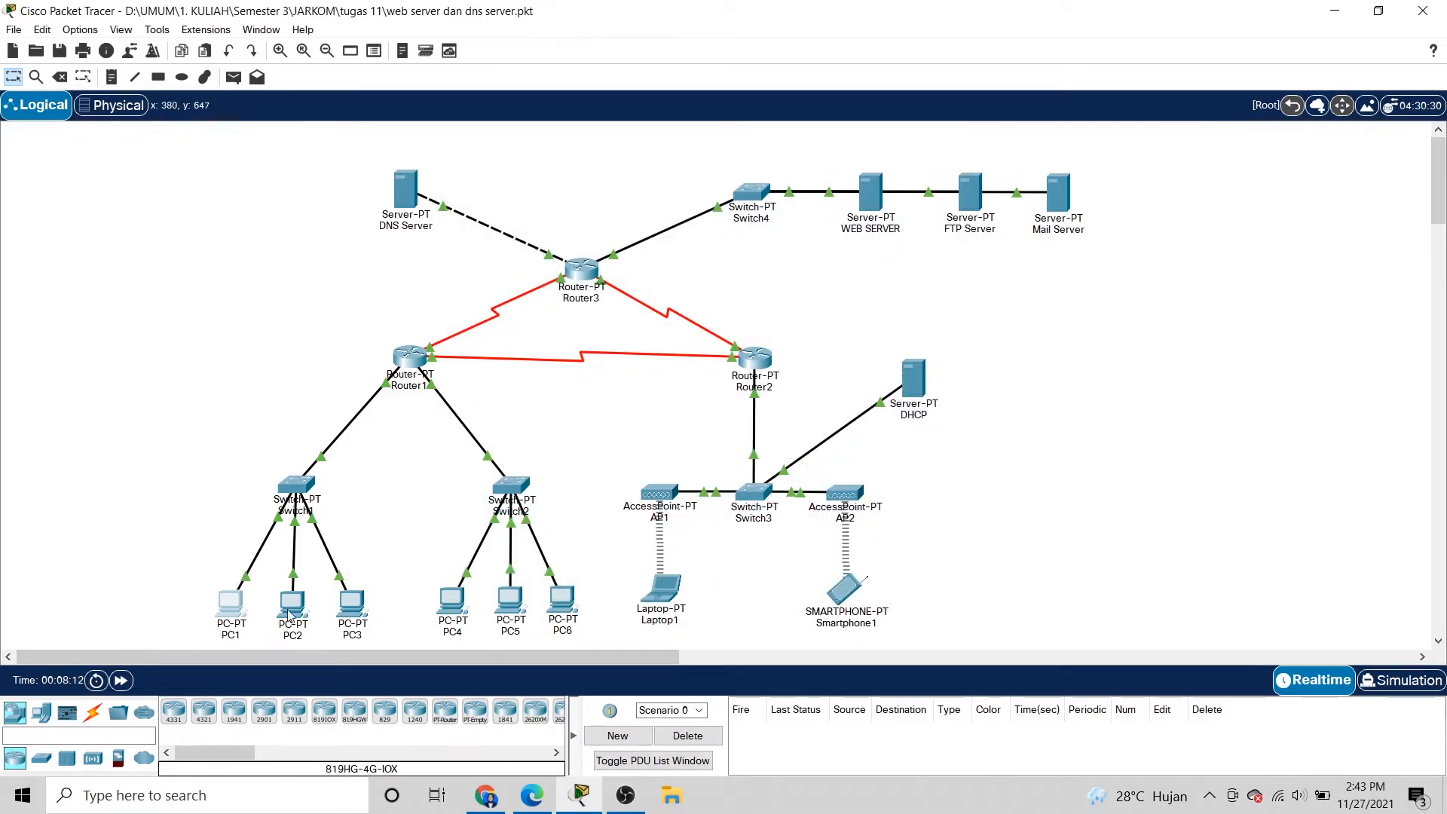
pyautogui.click(230, 603)
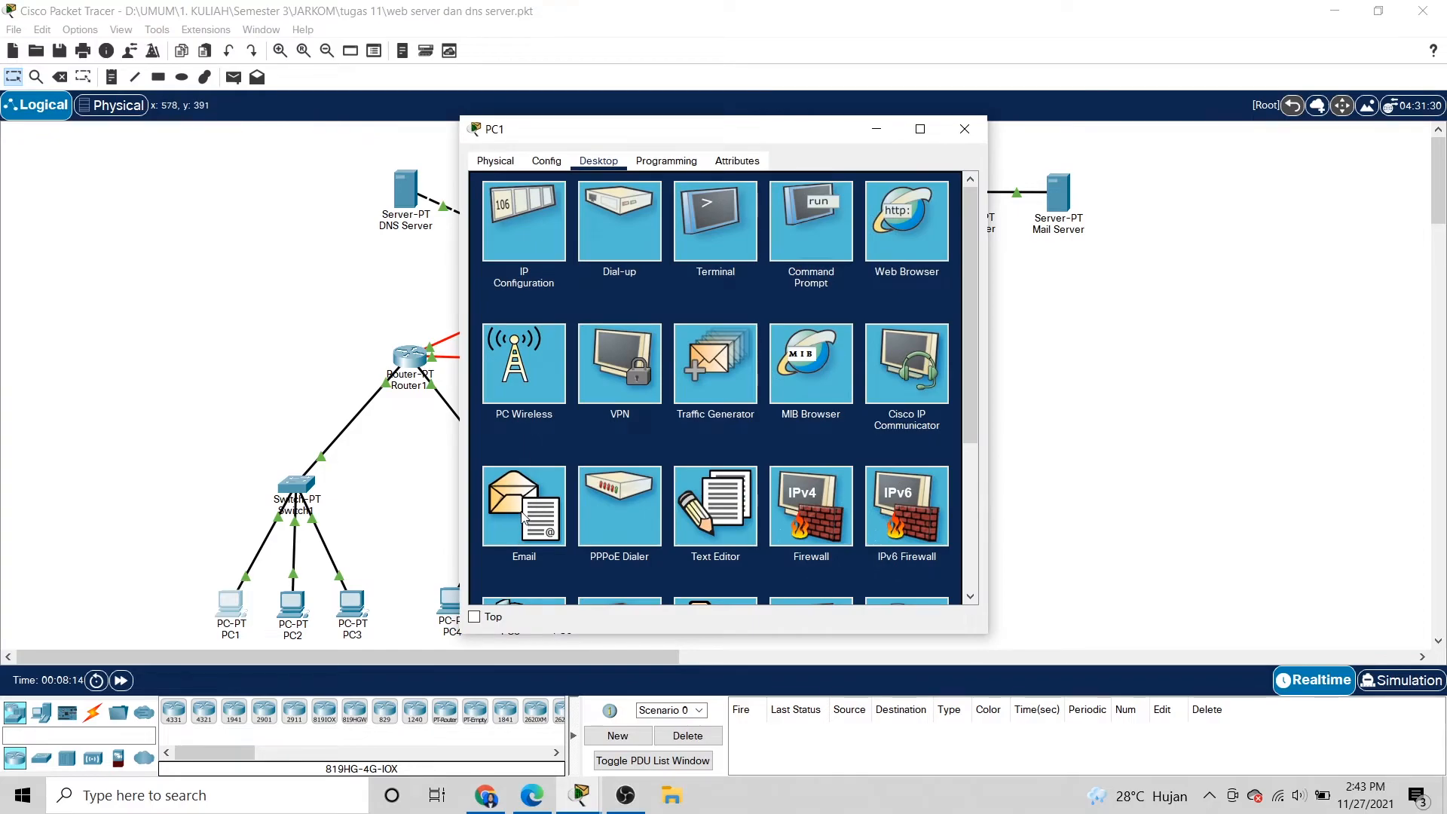
pyautogui.click(527, 510)
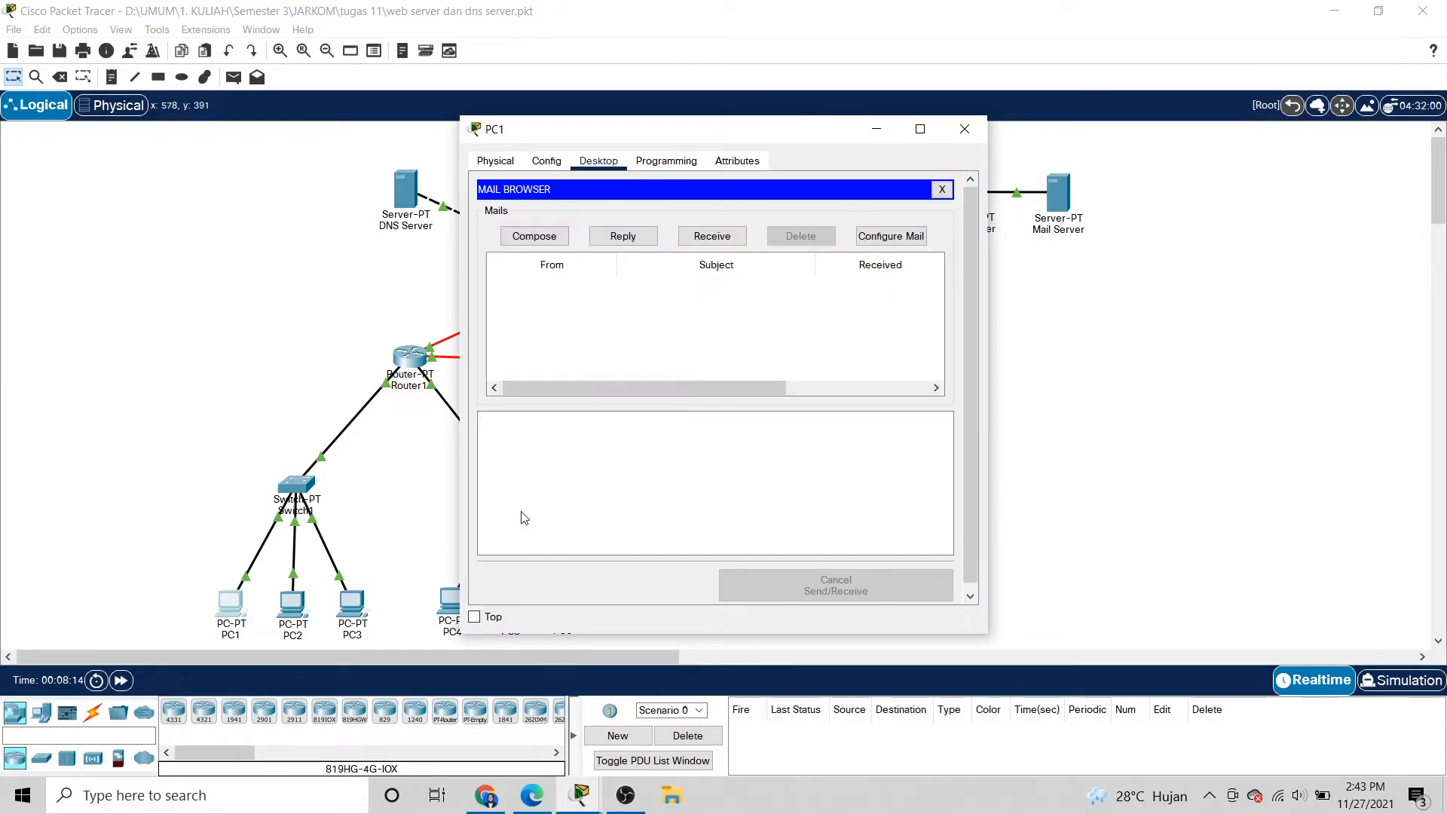
pyautogui.click(552, 243)
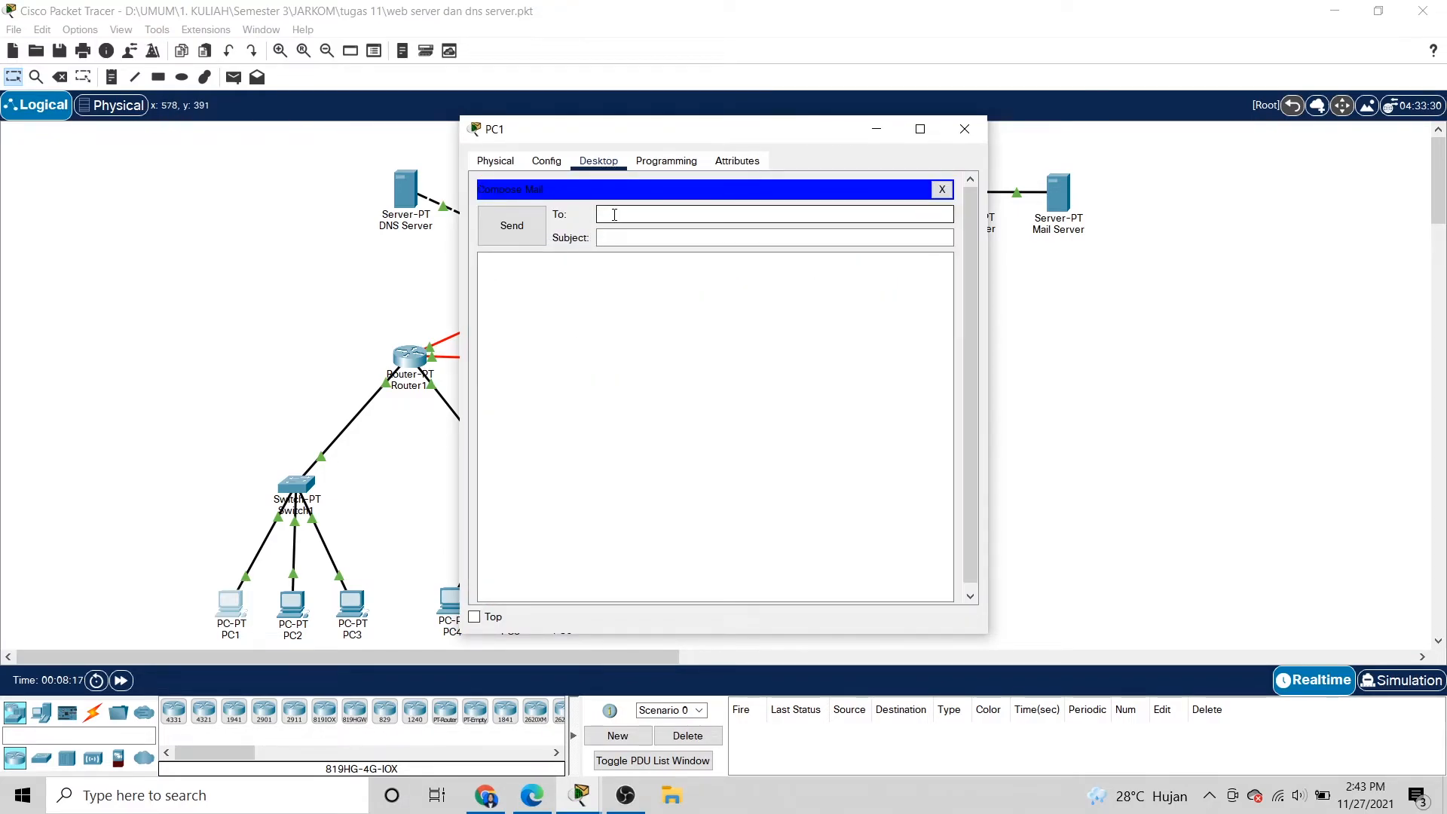
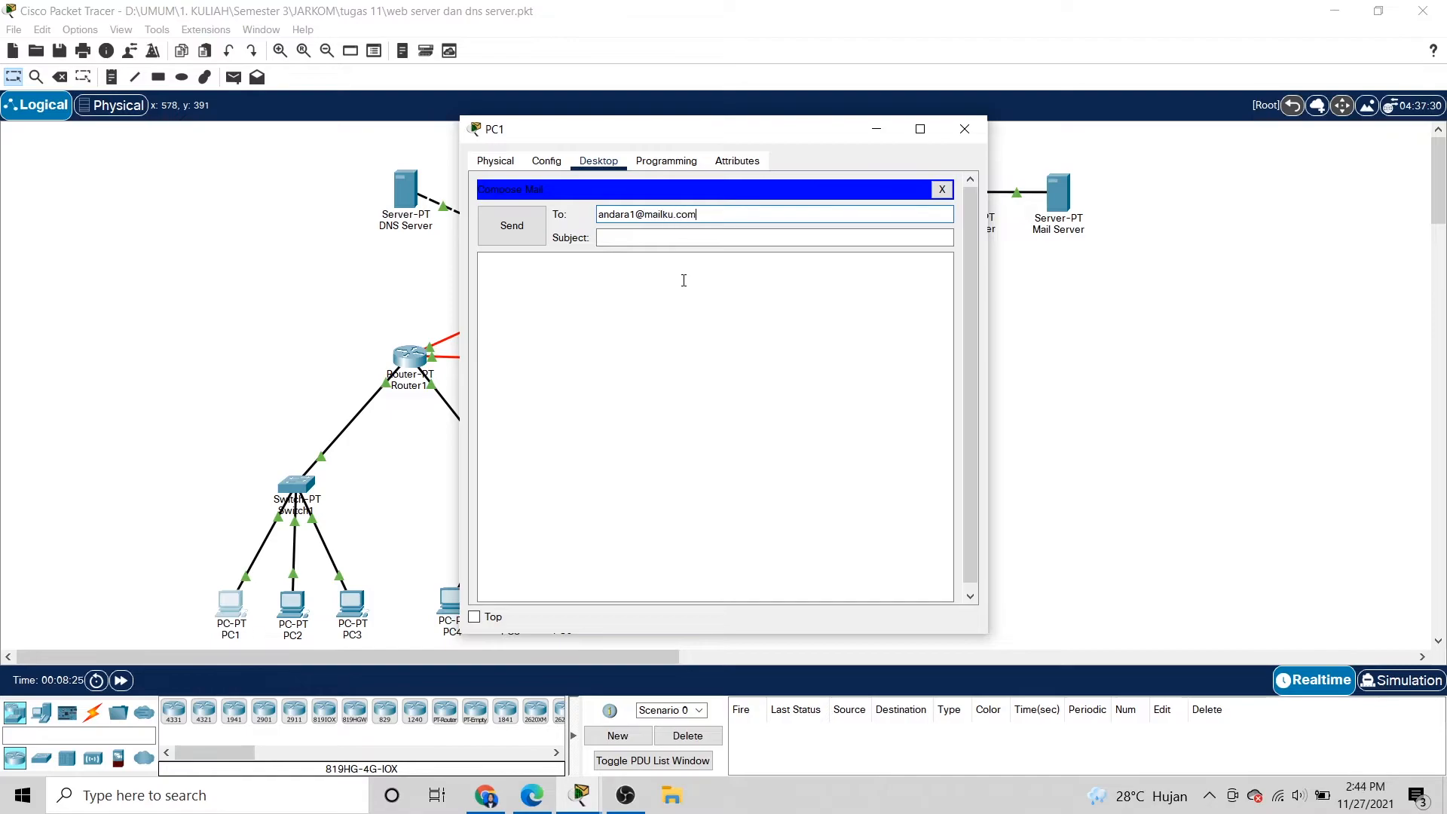
pyautogui.click(659, 240)
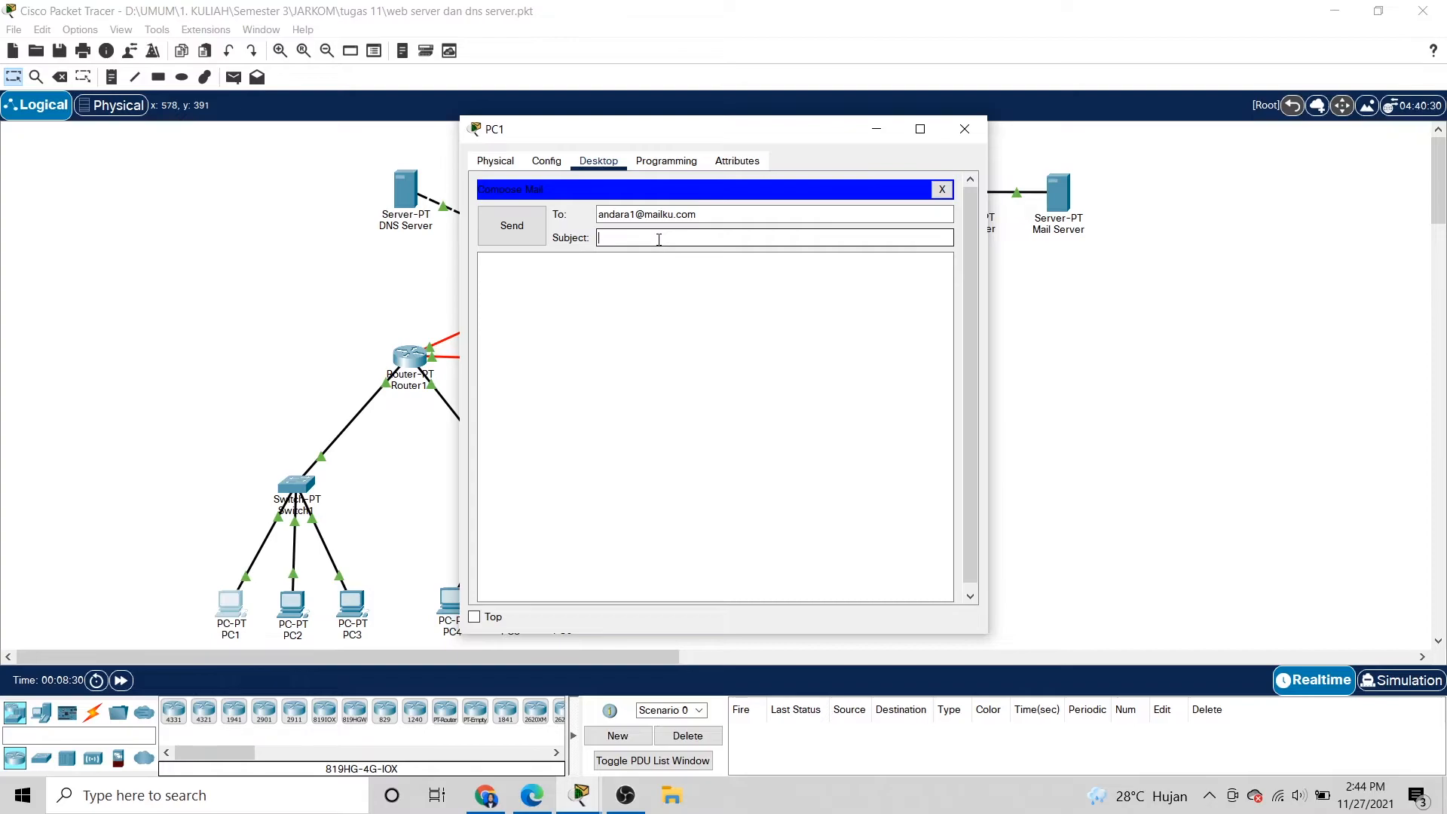
pyautogui.write('Perkenalan')
pyautogui.click(535, 292)
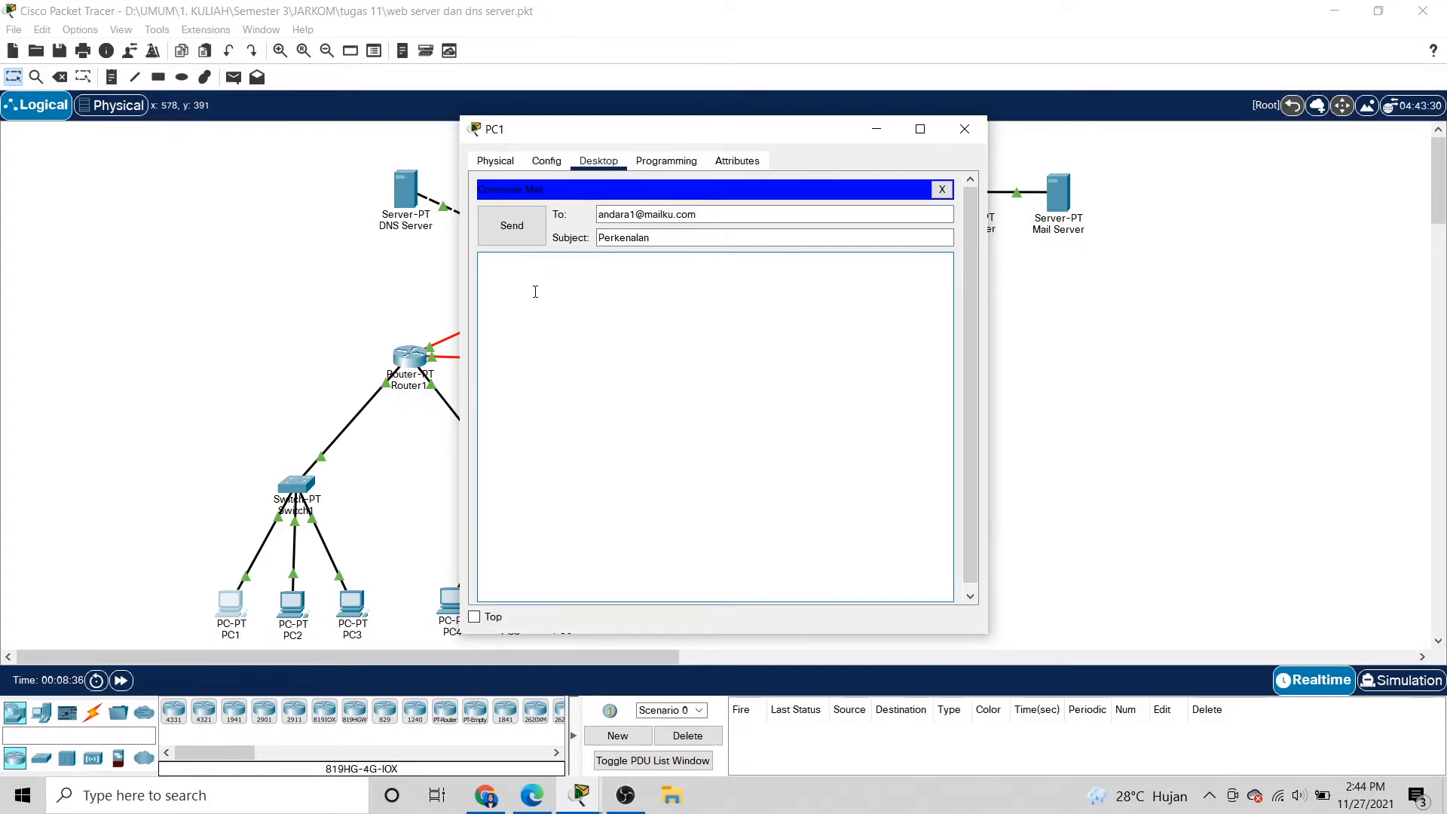
pyautogui.write('Hai namaku Andara, salam kenal.')
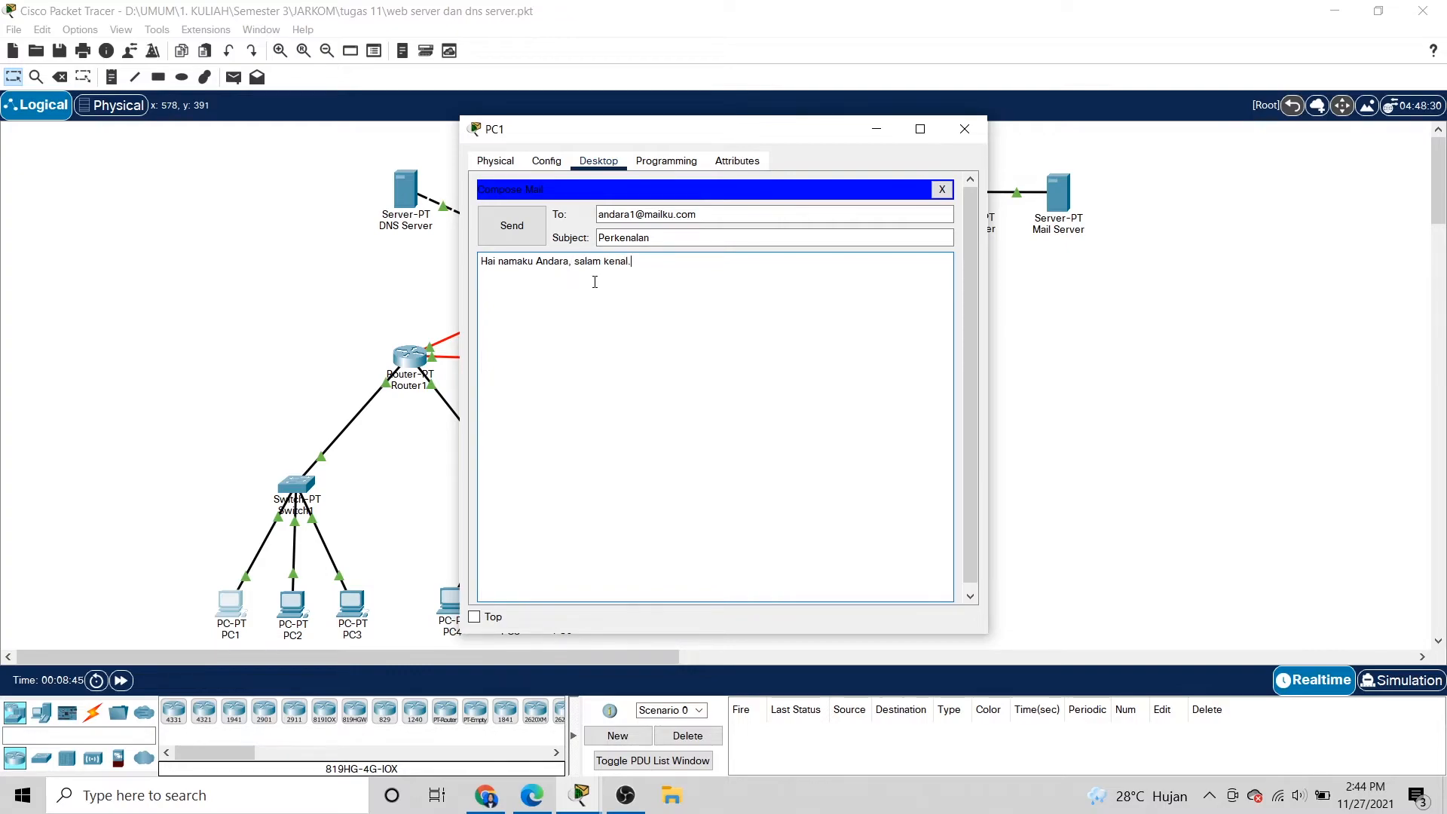
pyautogui.click(504, 238)
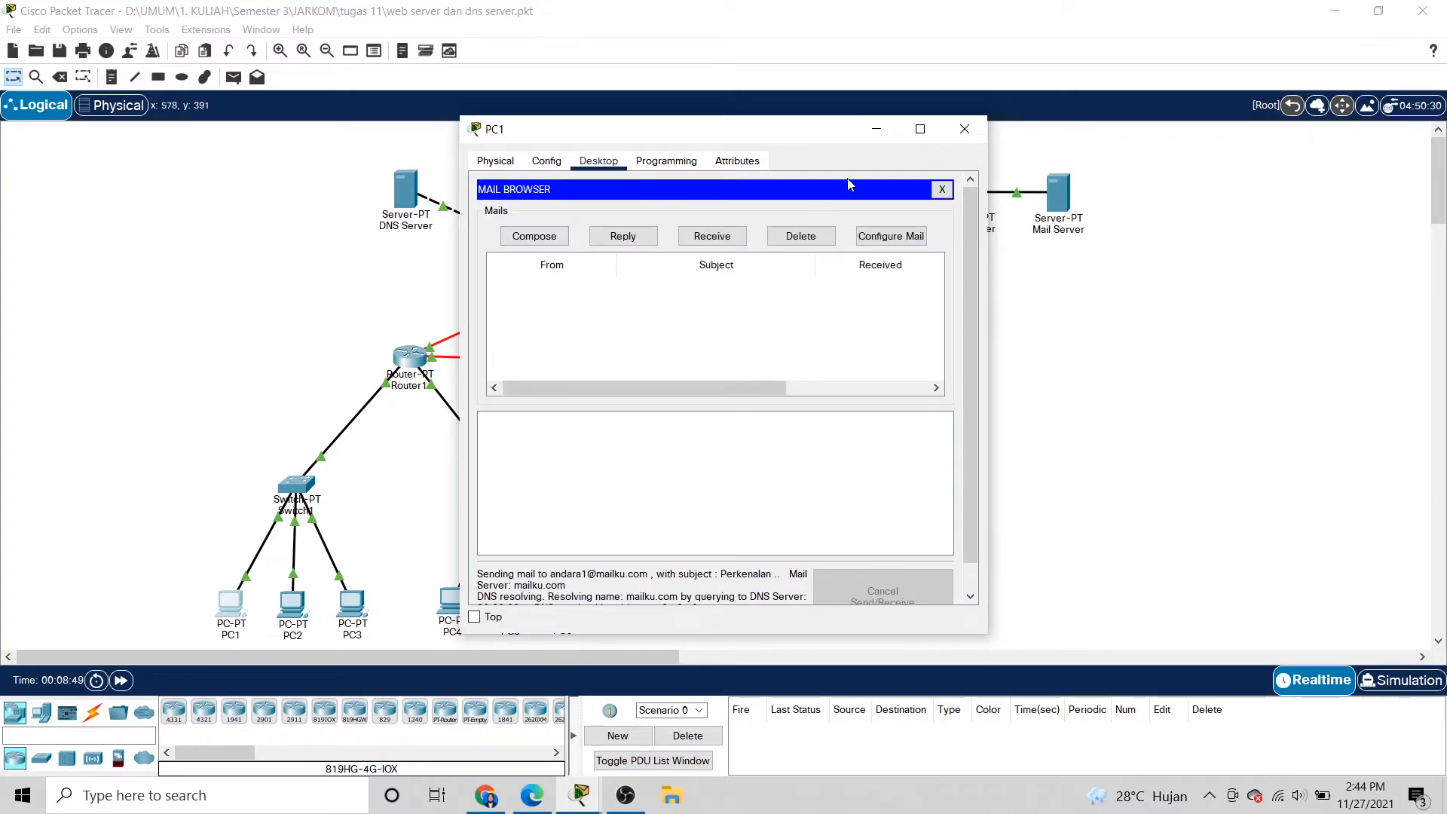
pyautogui.click(967, 128)
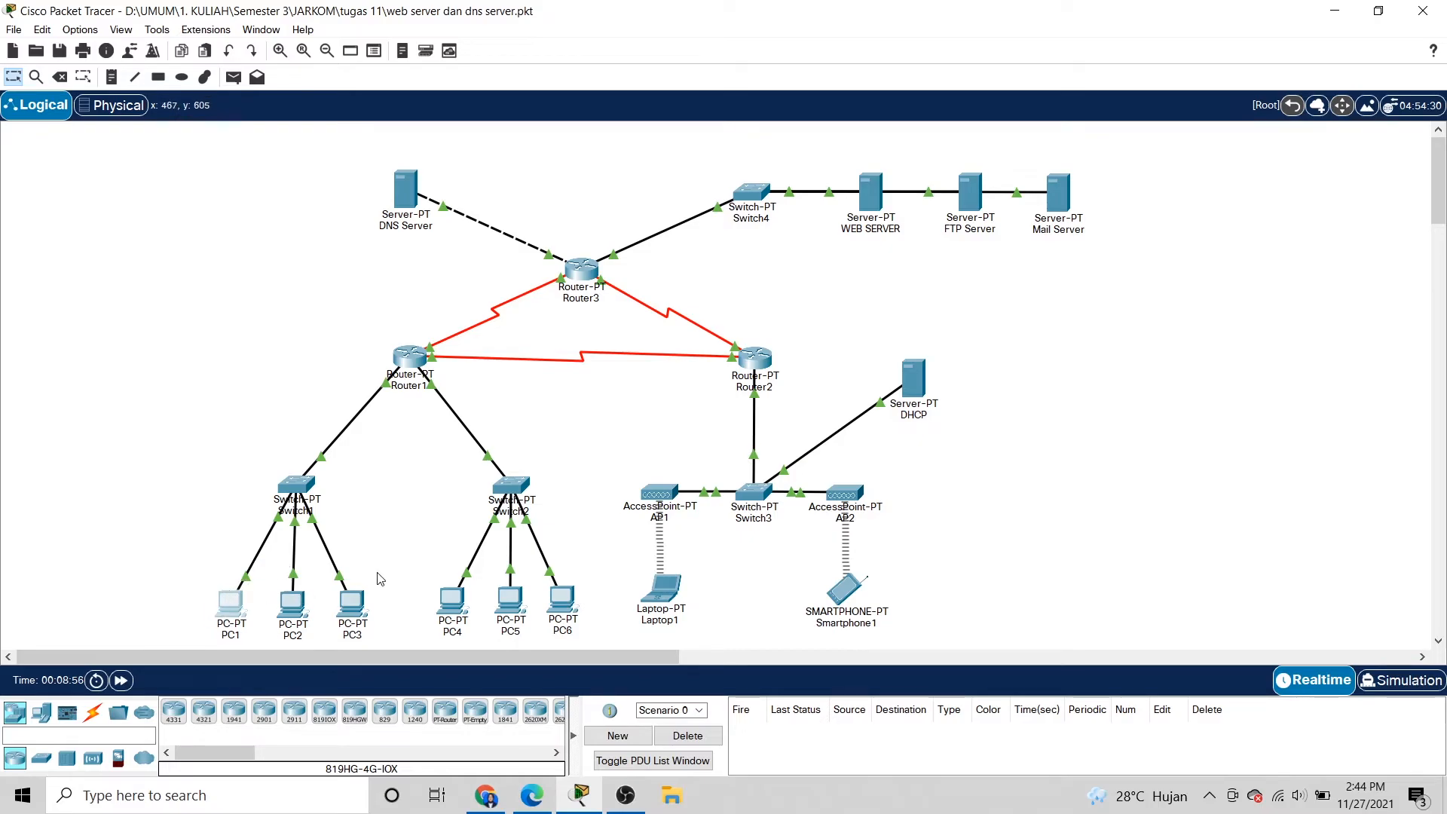
# Open Laptop1's email client and receive new mail from the server.
pyautogui.click(664, 589)
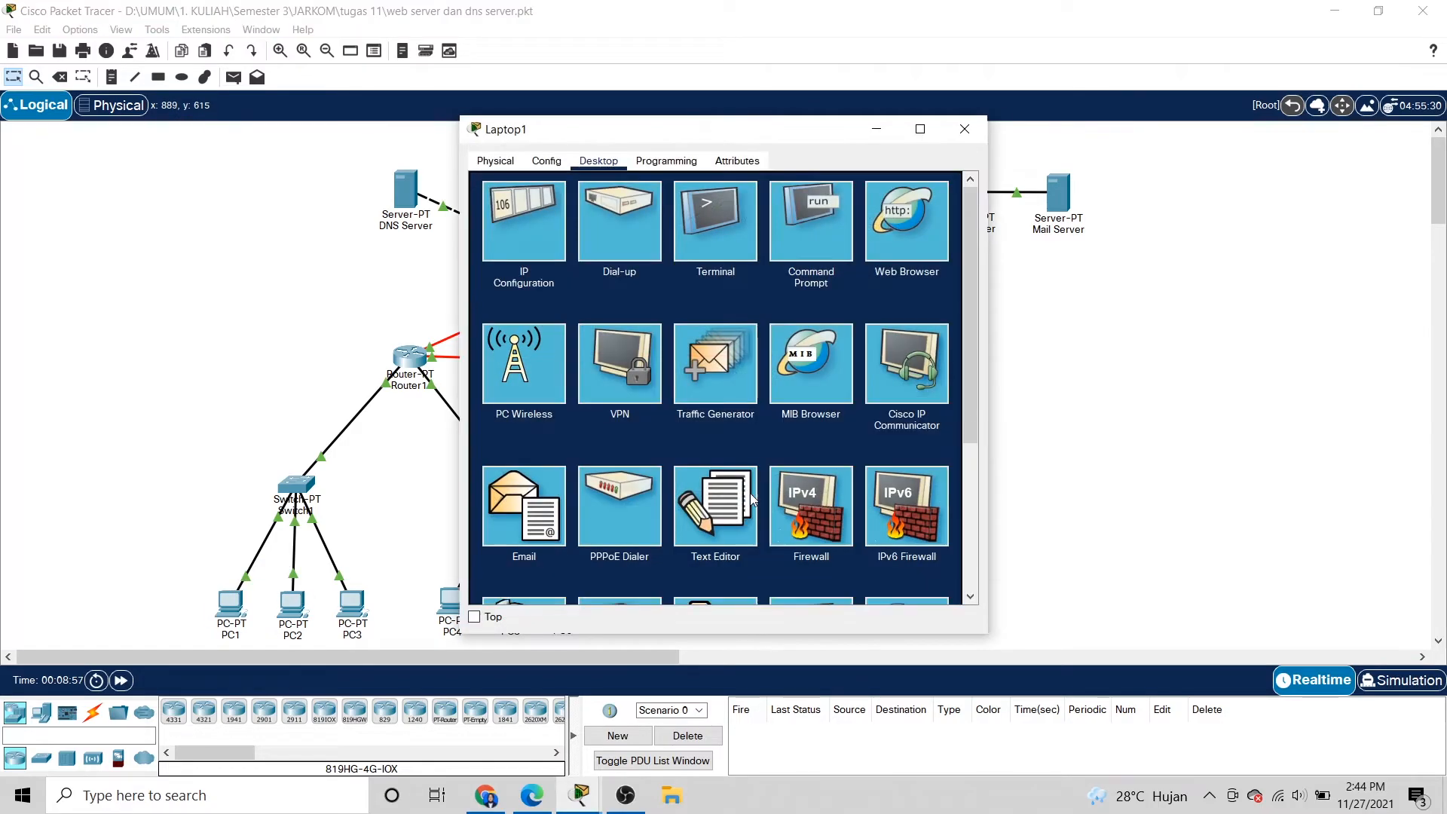
pyautogui.click(964, 129)
pyautogui.click(661, 598)
pyautogui.click(525, 520)
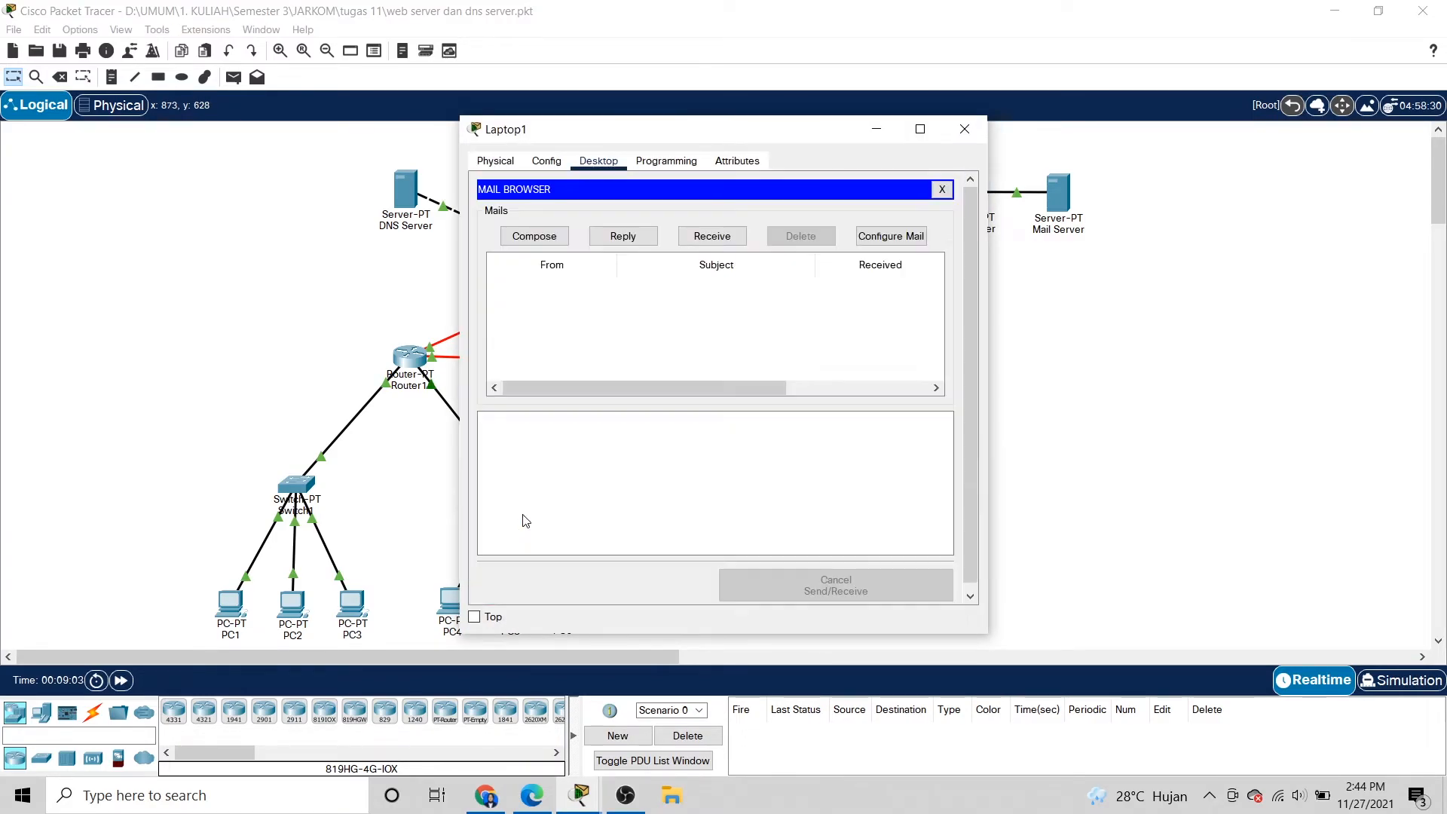
pyautogui.click(712, 243)
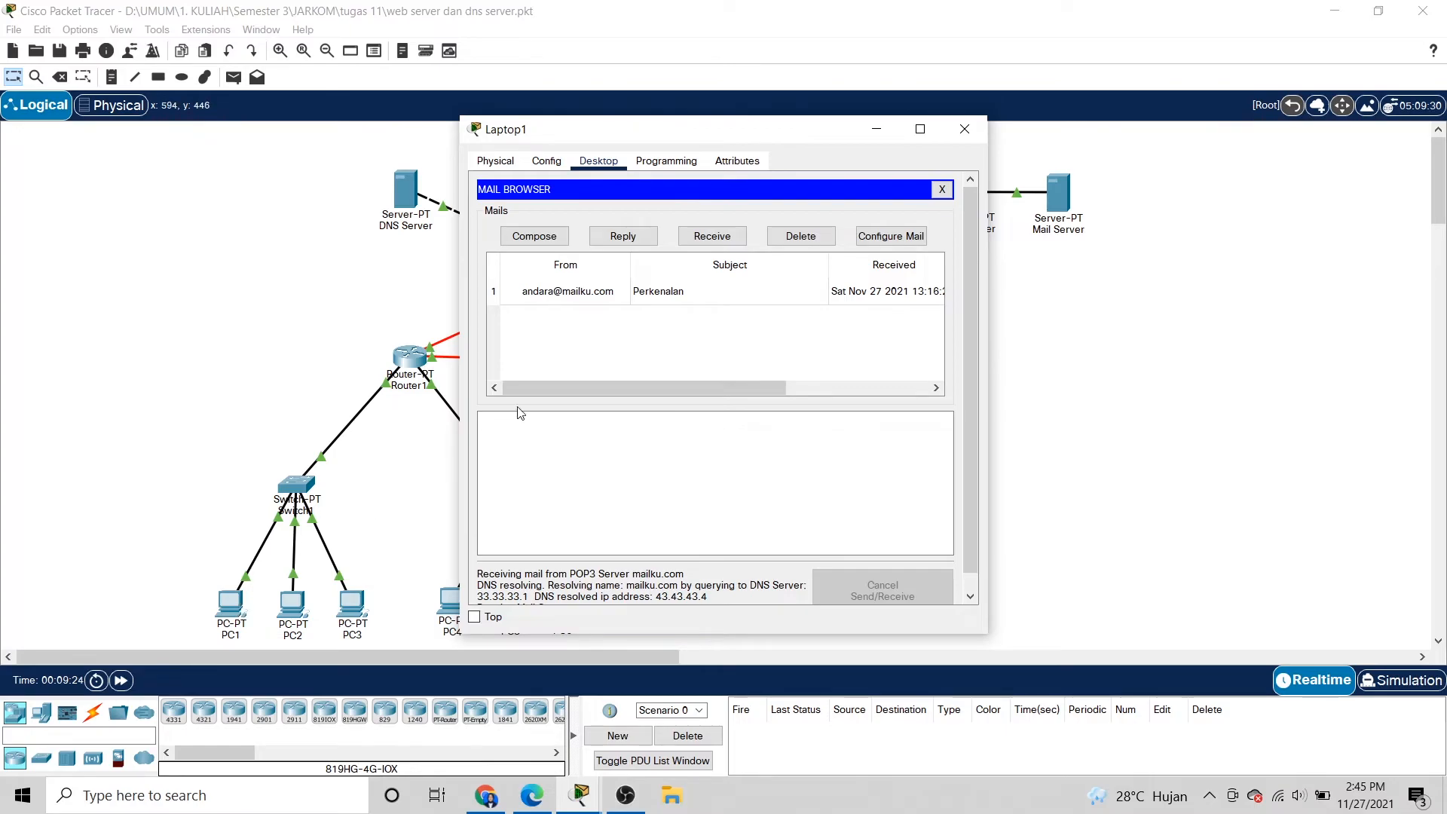
# Open the Perkenalan message and review its subject, sender address and greeting.
pyautogui.click(607, 300)
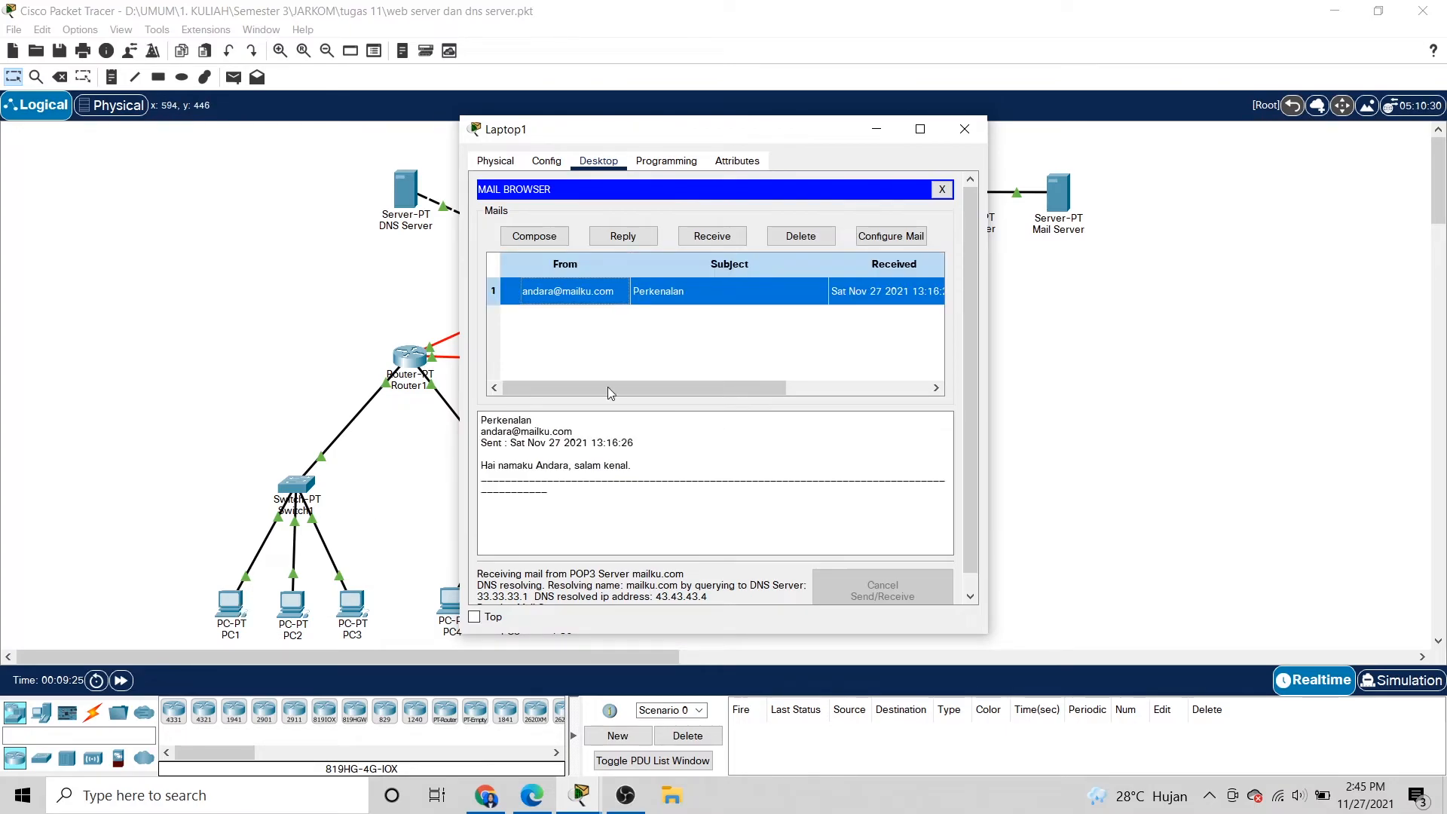
pyautogui.doubleClick(482, 424)
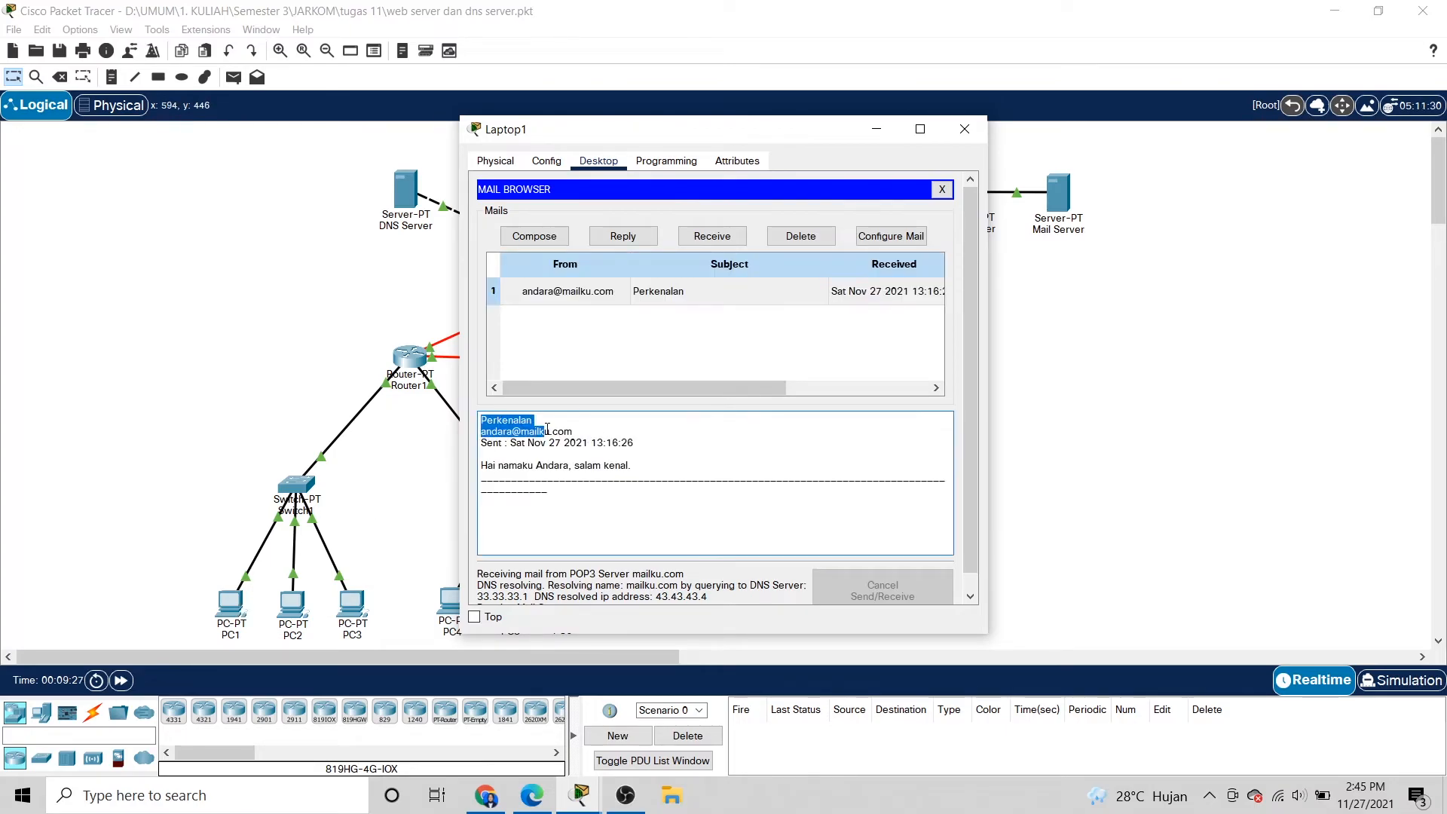
pyautogui.click(483, 424)
pyautogui.doubleClick(483, 424)
pyautogui.click(553, 436)
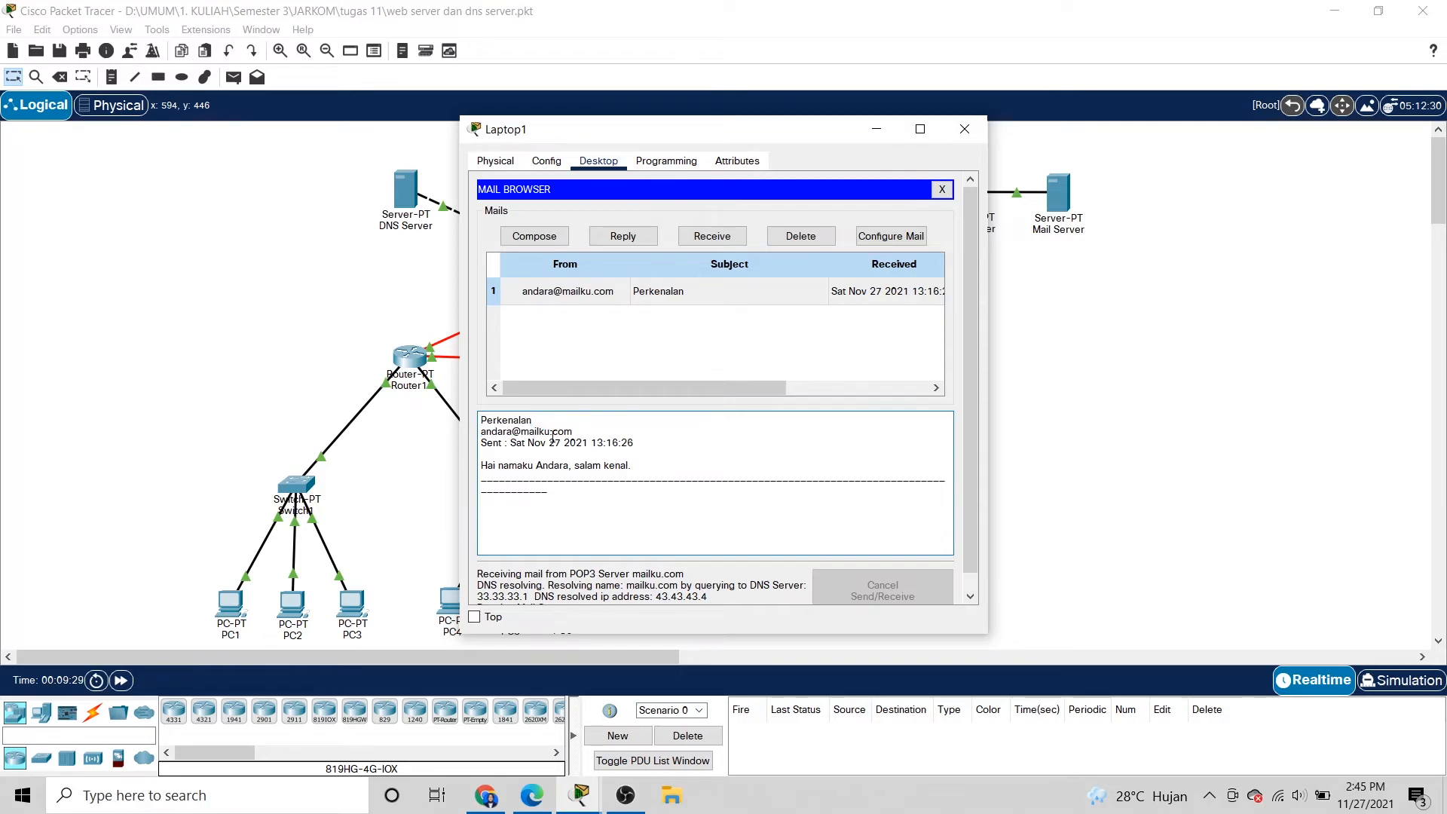
pyautogui.moveTo(570, 435); pyautogui.dragTo(647, 468)
pyautogui.click(548, 443)
pyautogui.click(661, 470)
pyautogui.scroll(-1, 810, 490)
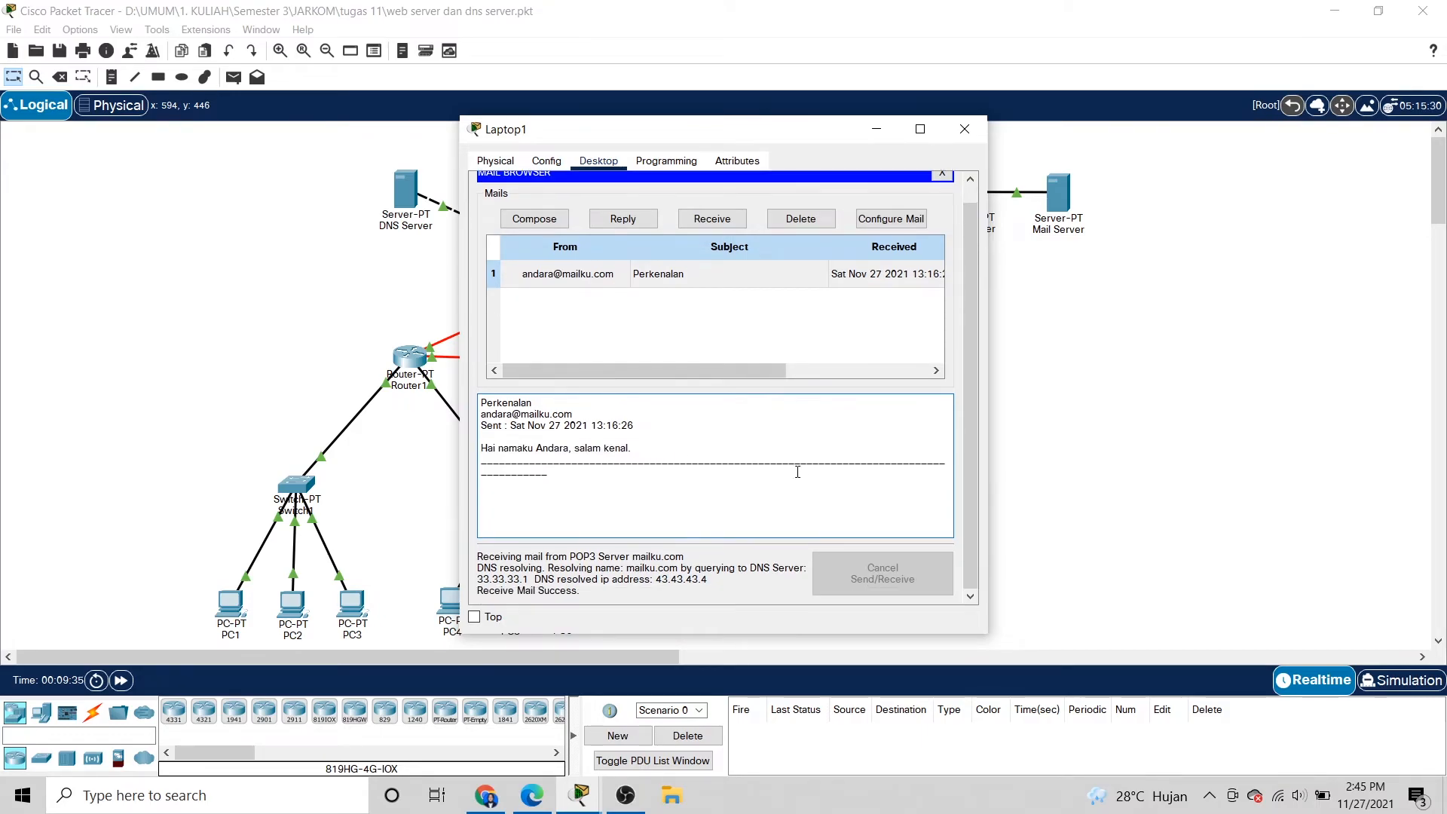
pyautogui.click(708, 281)
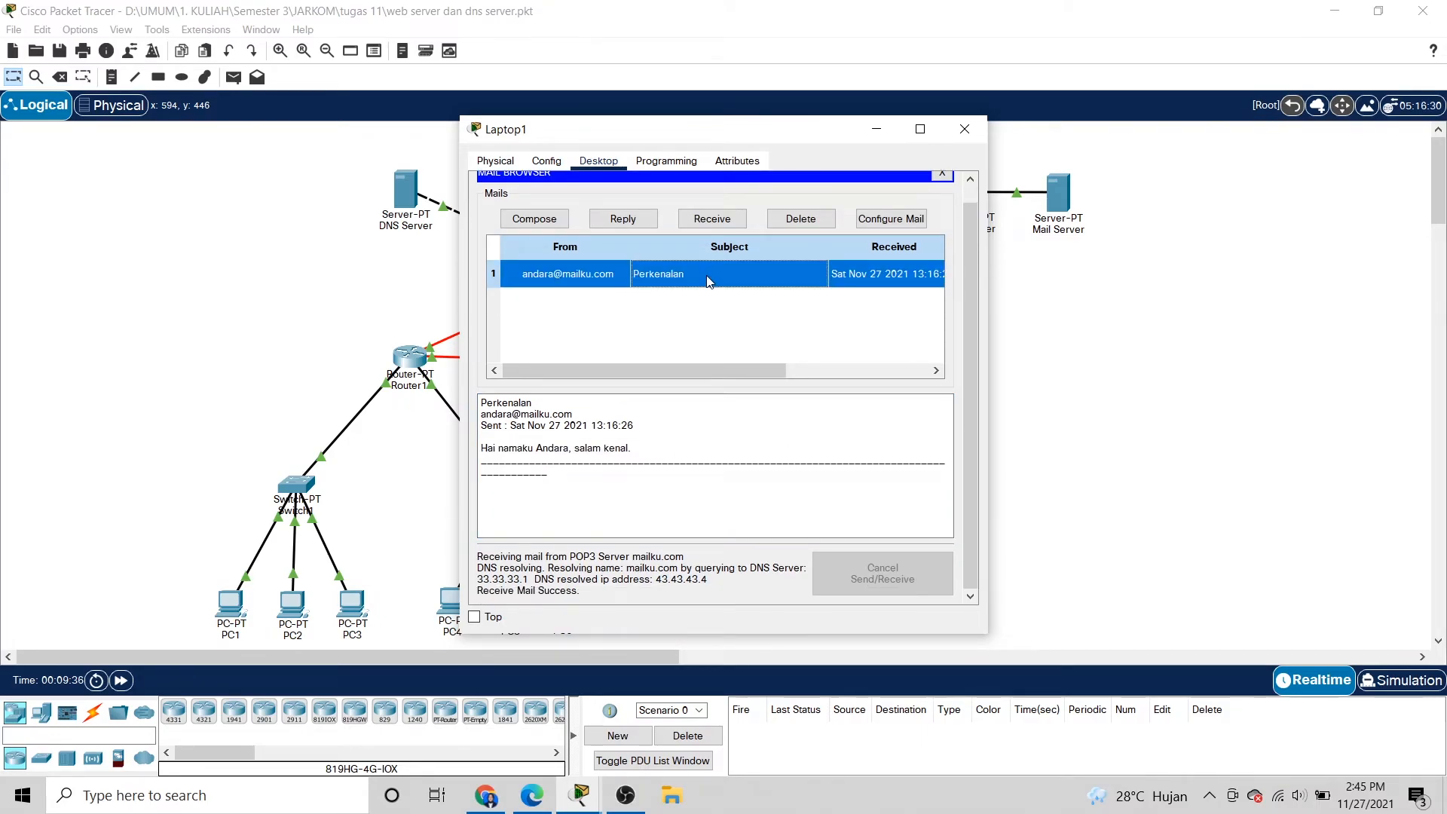
pyautogui.click(649, 395)
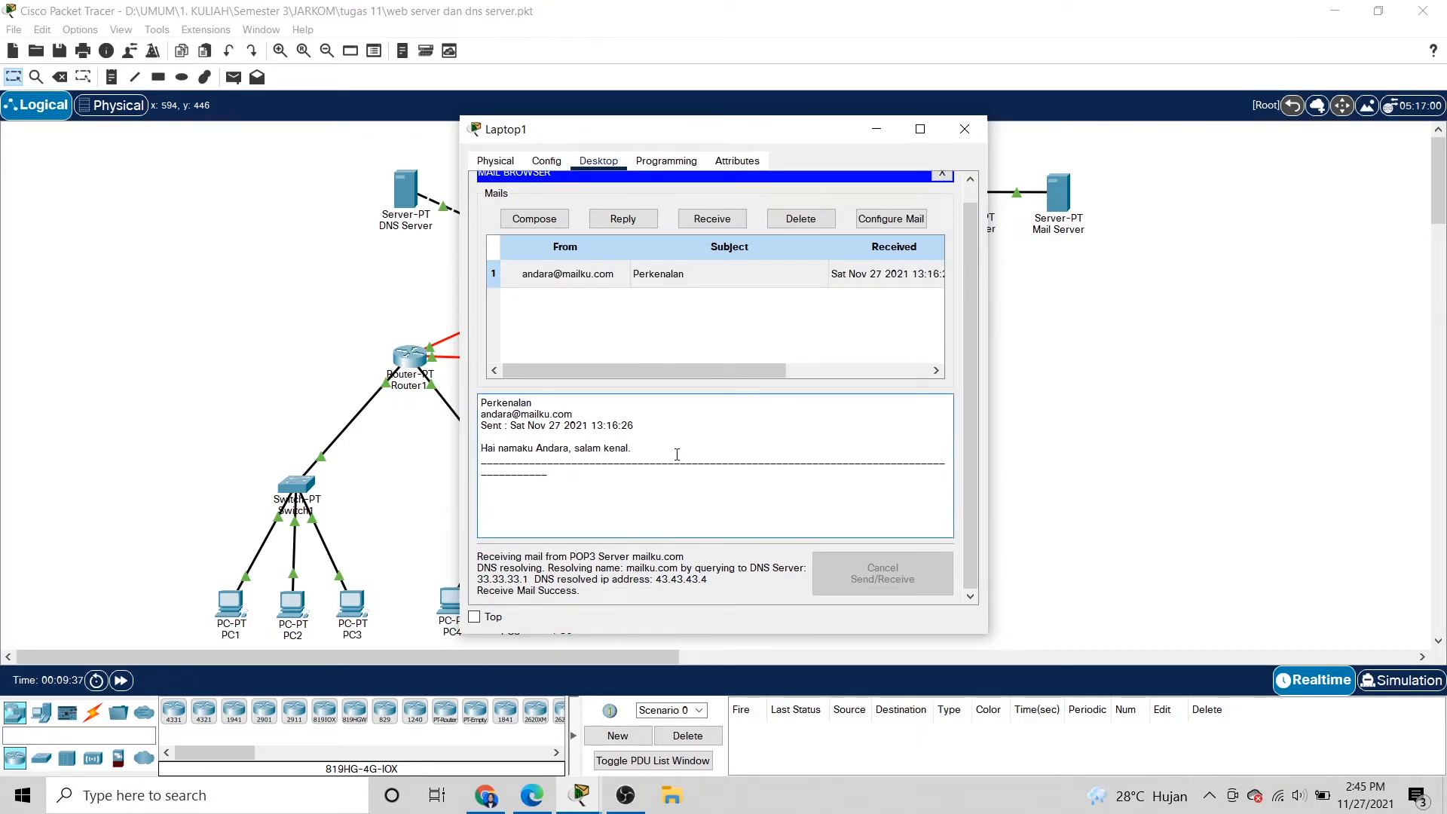
# Reply to Perkenalan with 'Hai juga, salam kenal.', send it, and close Laptop1.
pyautogui.click(636, 221)
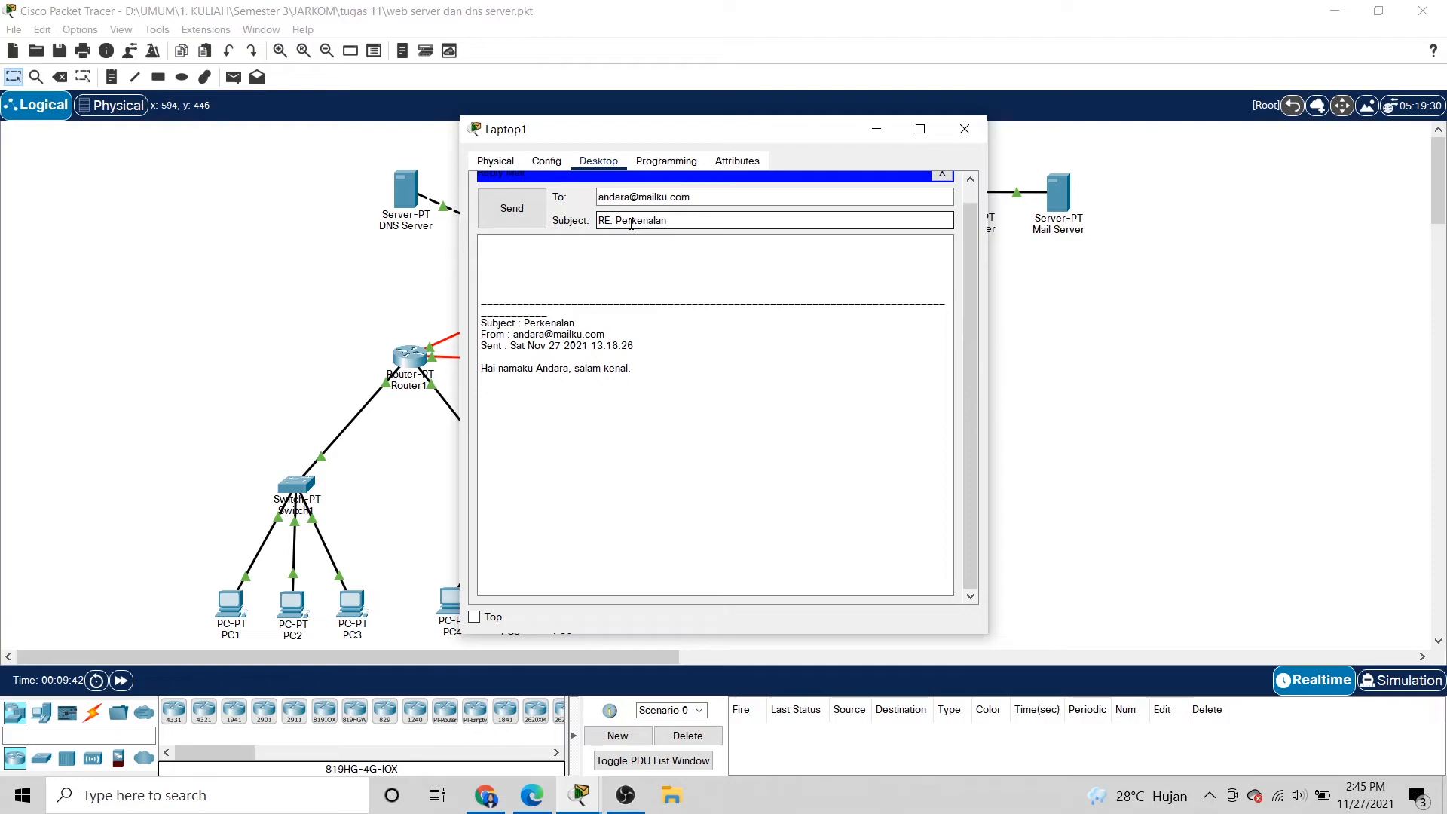
pyautogui.click(607, 246)
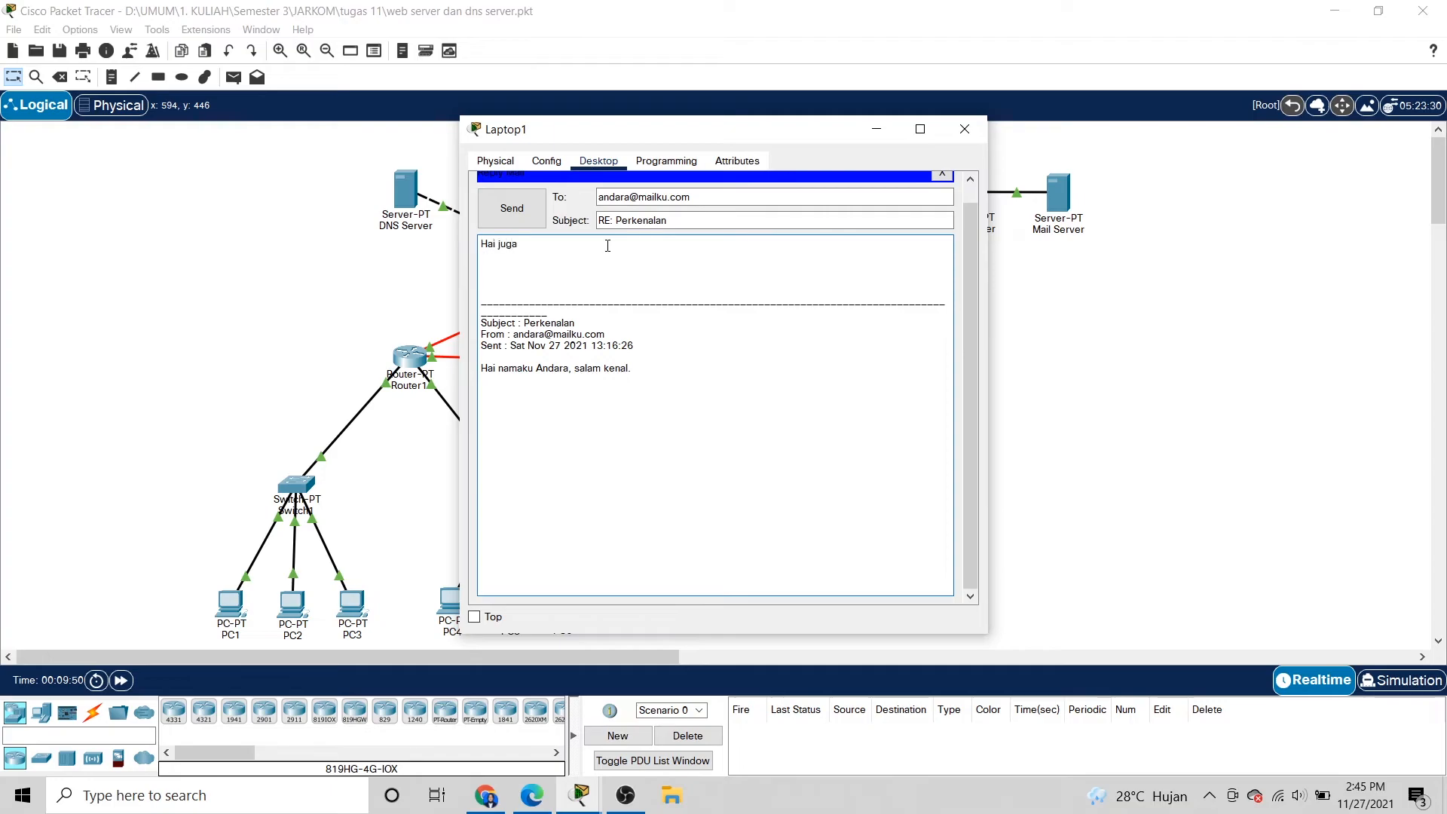
pyautogui.press('BackSpace')
pyautogui.write(', salam kenal.')
pyautogui.click(695, 200)
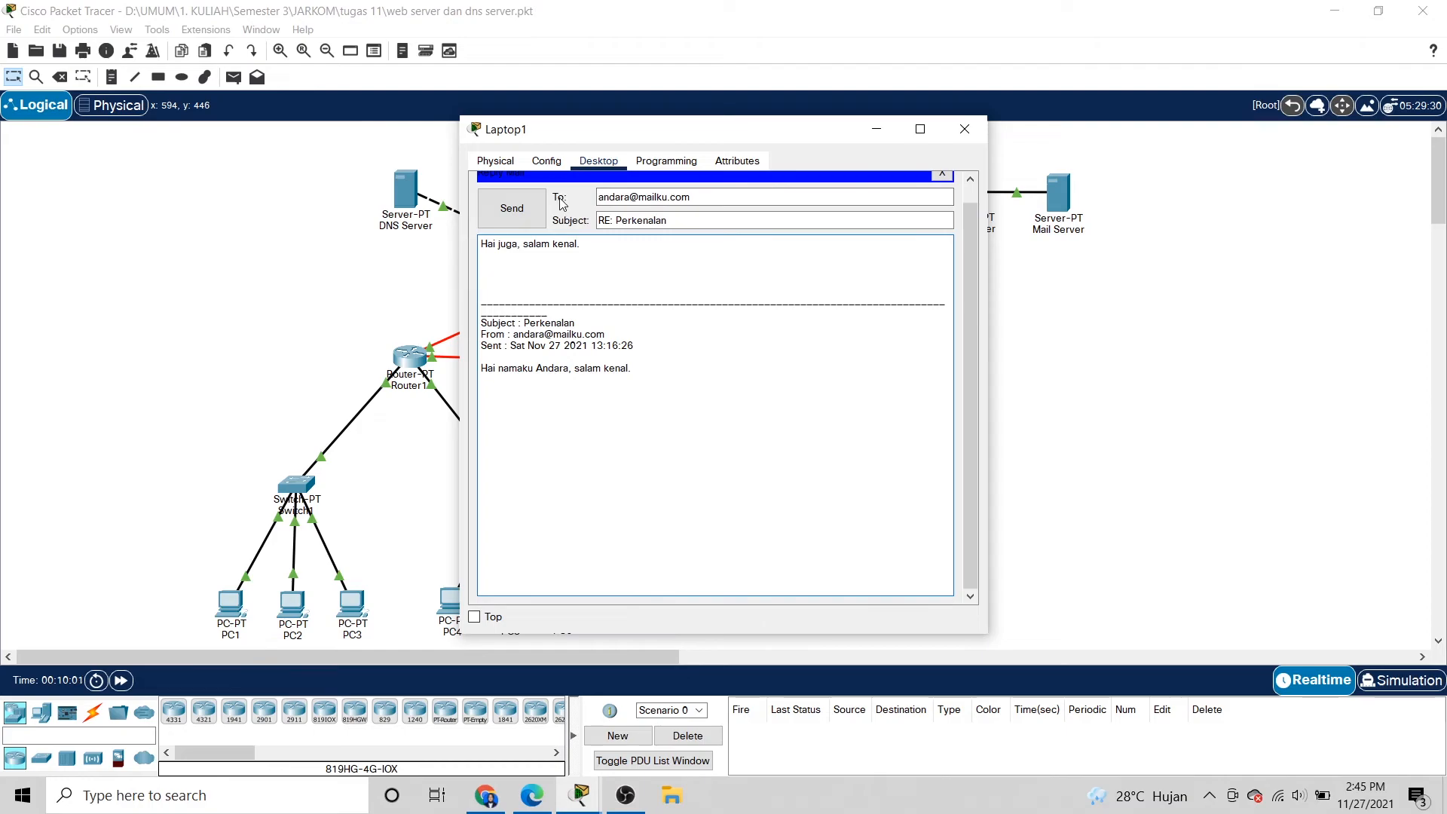
pyautogui.moveTo(712, 198); pyautogui.dragTo(593, 198)
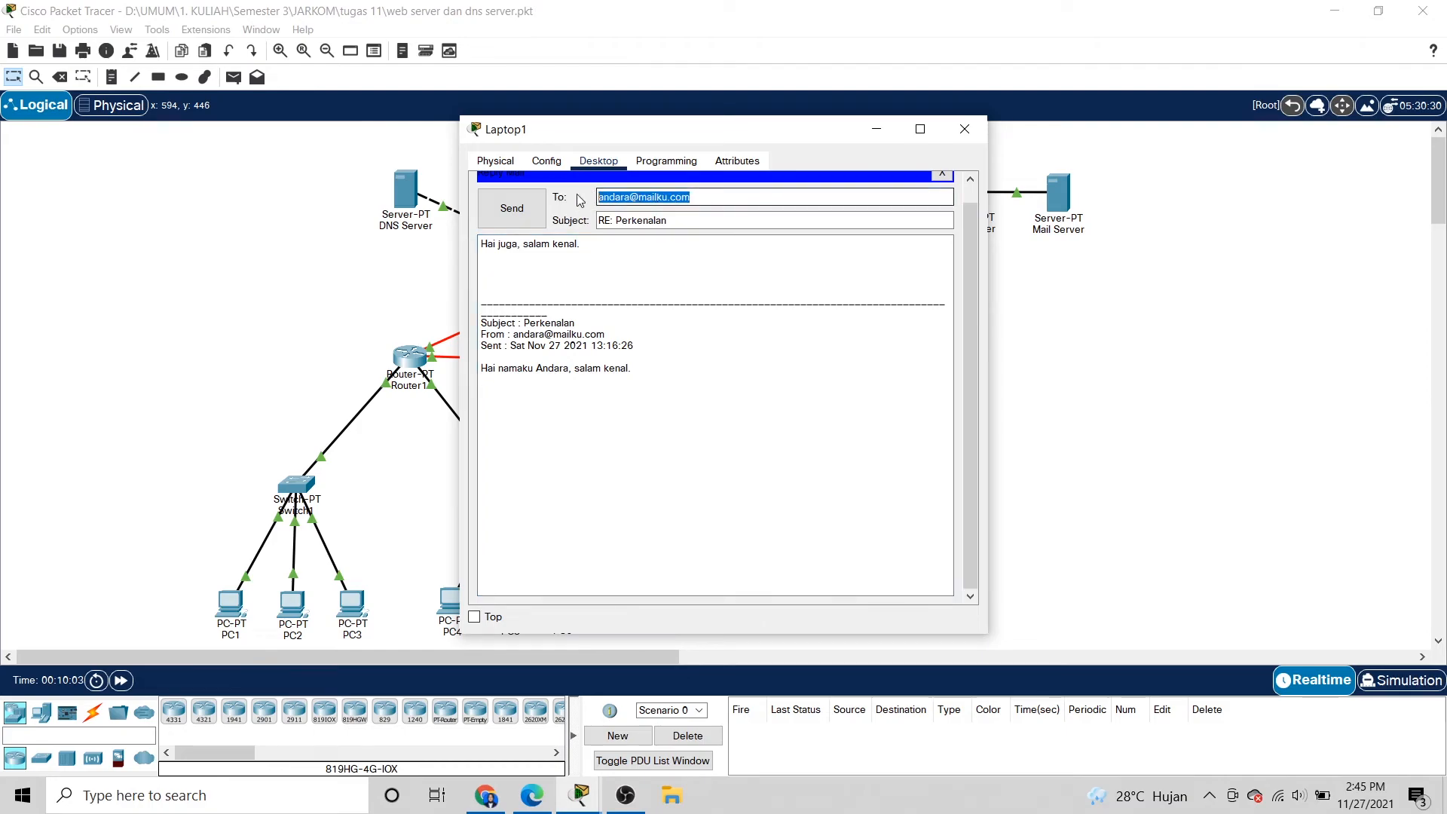
pyautogui.moveTo(678, 220); pyautogui.dragTo(593, 222)
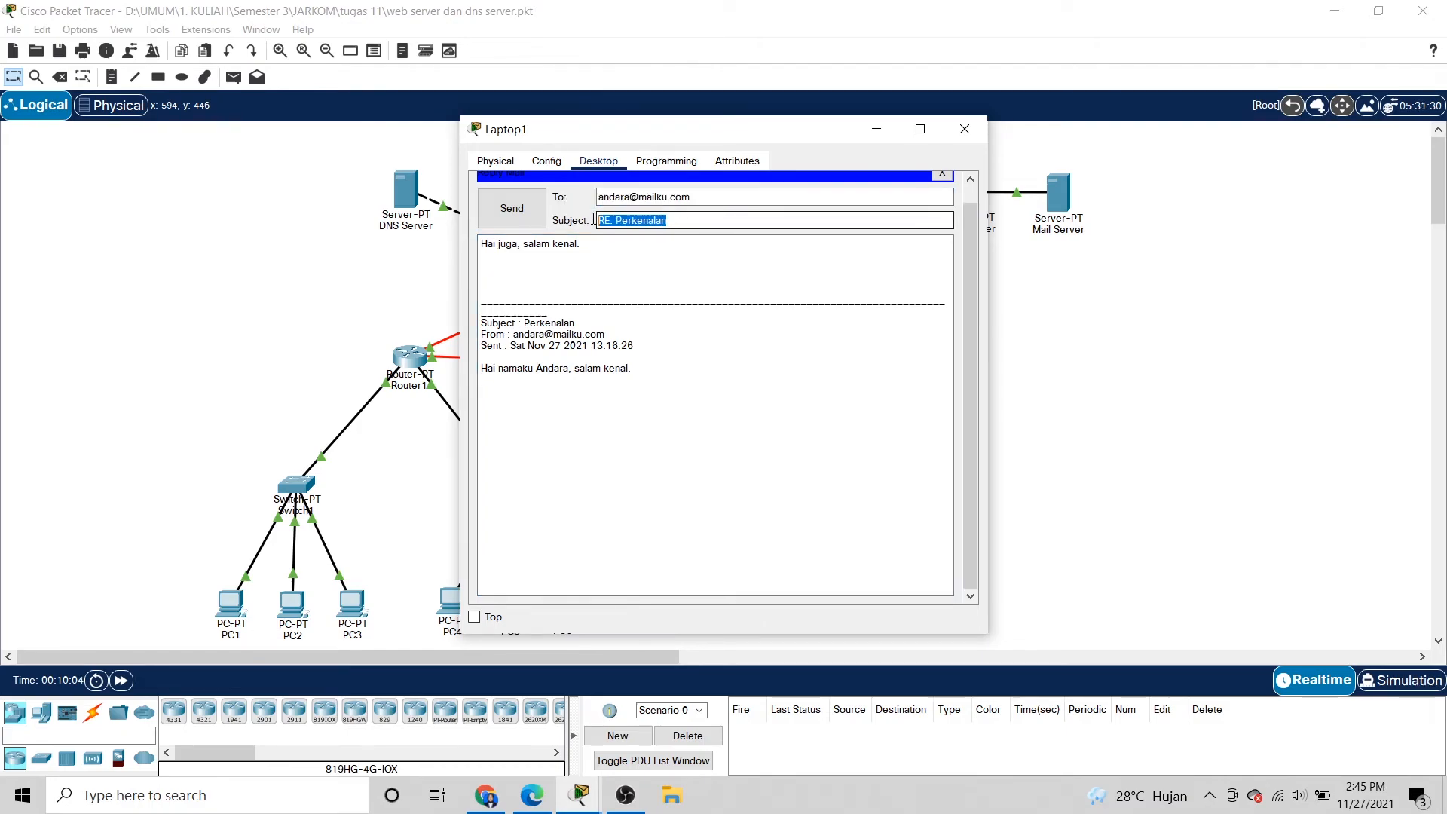
pyautogui.click(648, 247)
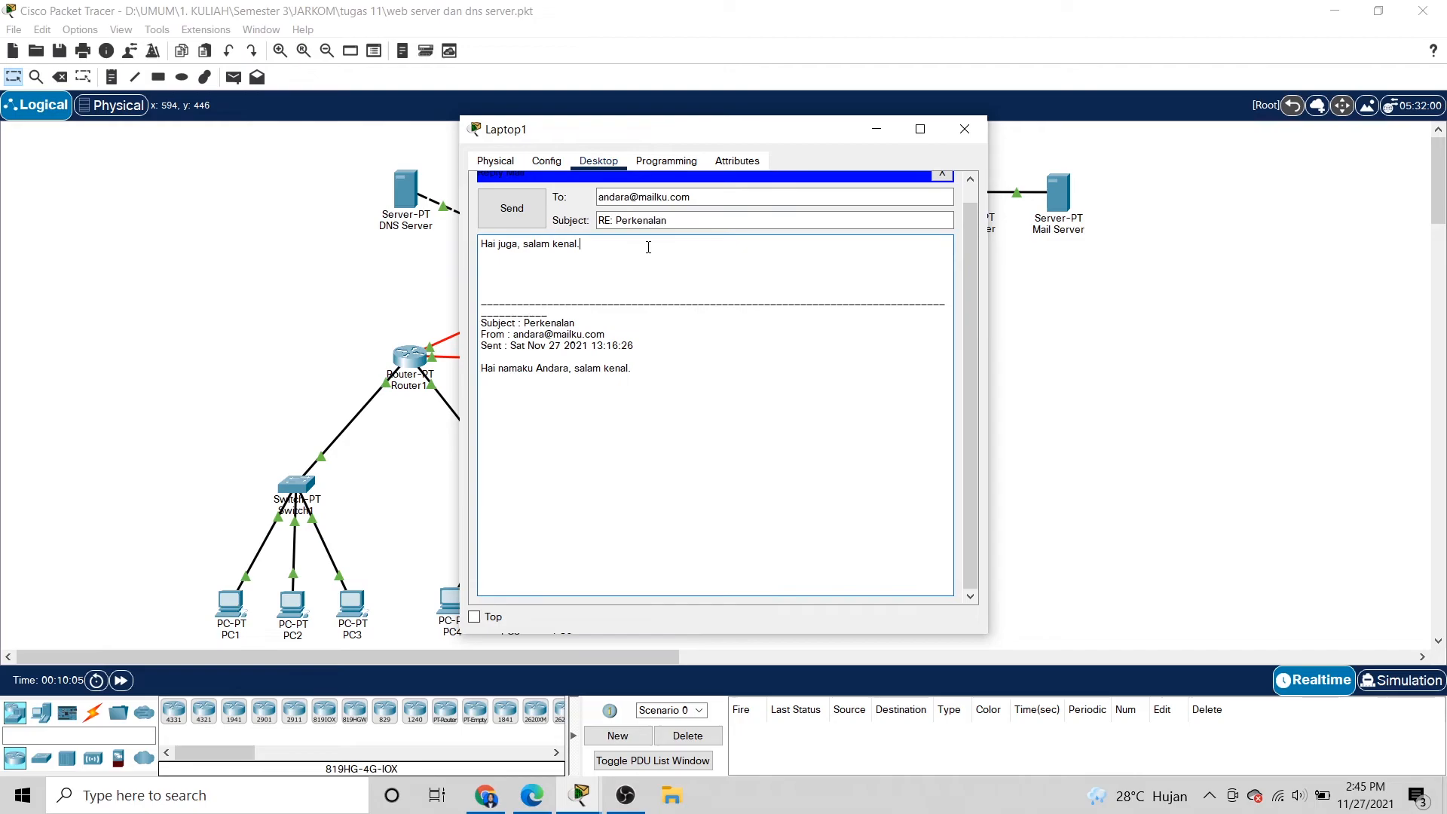
pyautogui.click(525, 209)
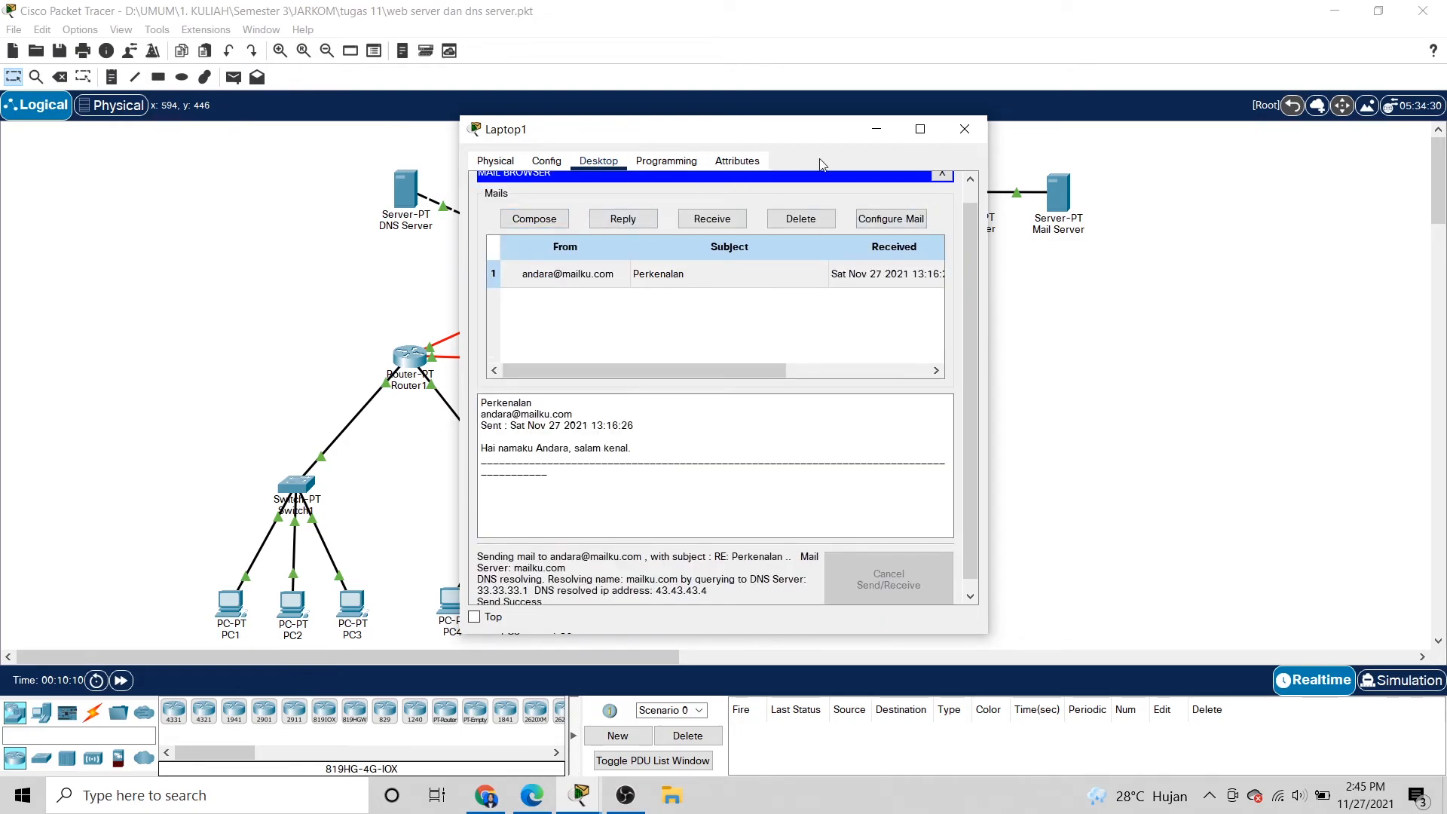
pyautogui.click(966, 131)
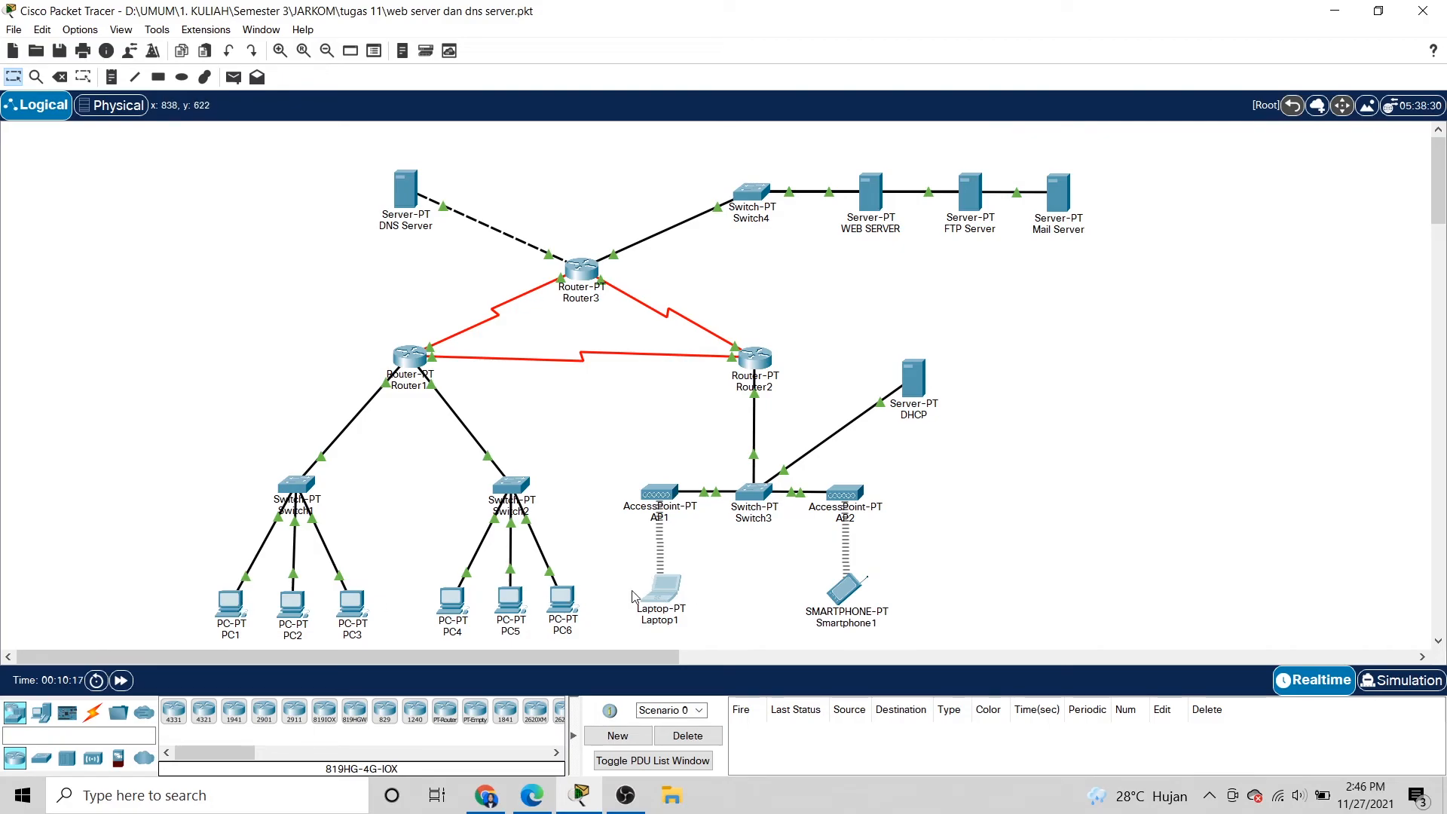
# Receive mail on PC1 and read the RE: Perkenalan reply 'Hai juga, salam kenal.'.
pyautogui.click(230, 602)
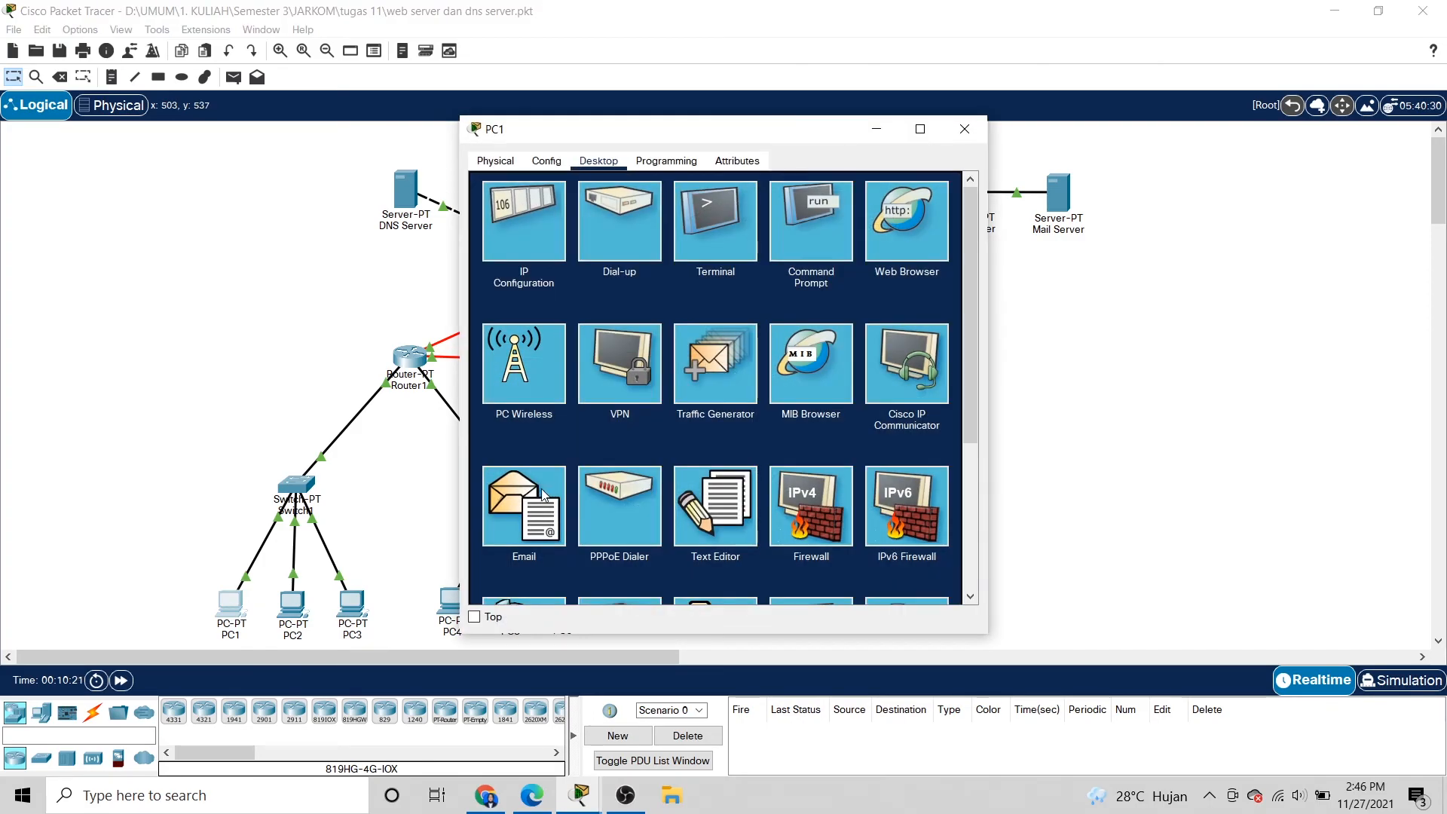
pyautogui.click(531, 504)
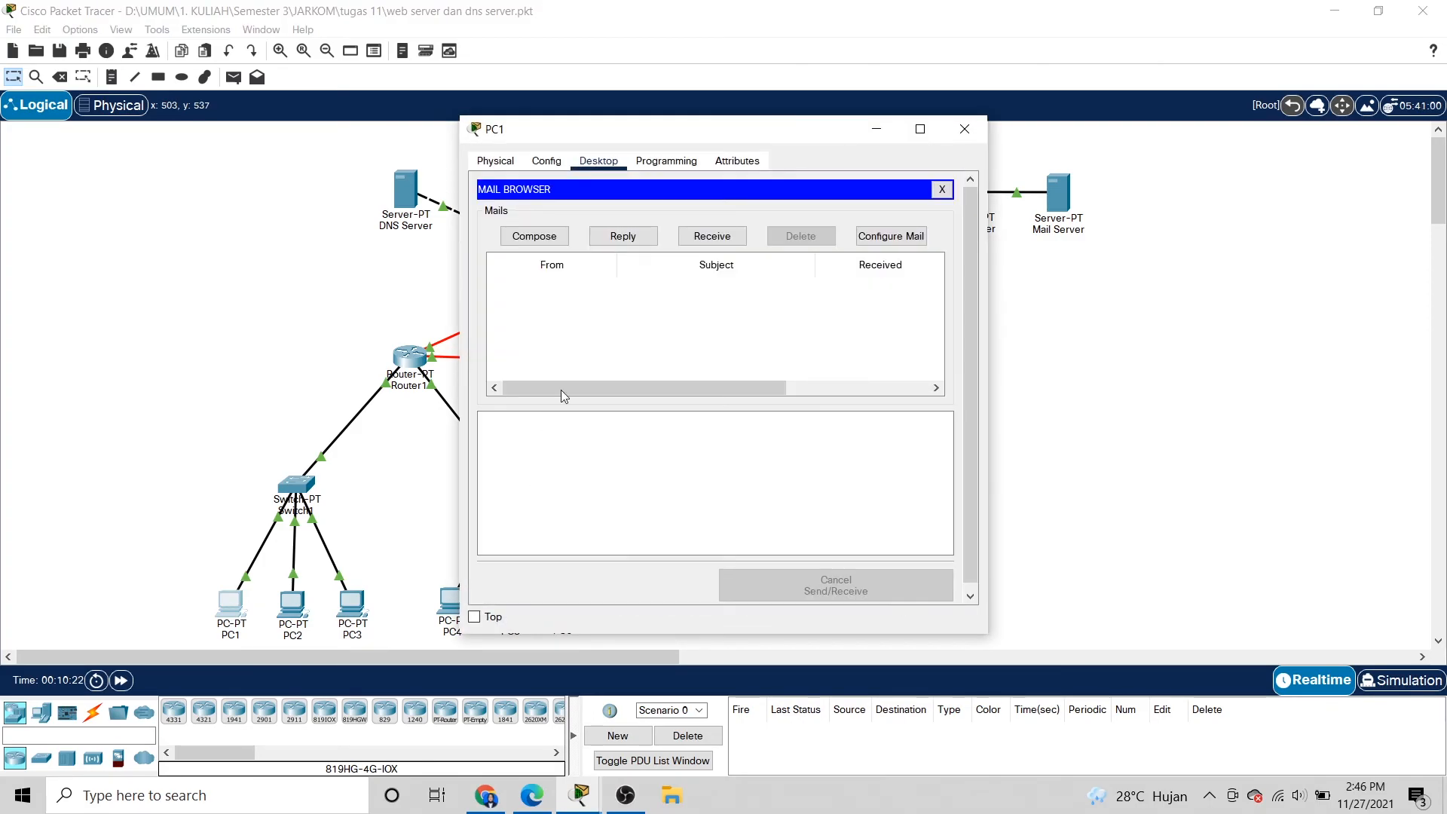
pyautogui.click(701, 239)
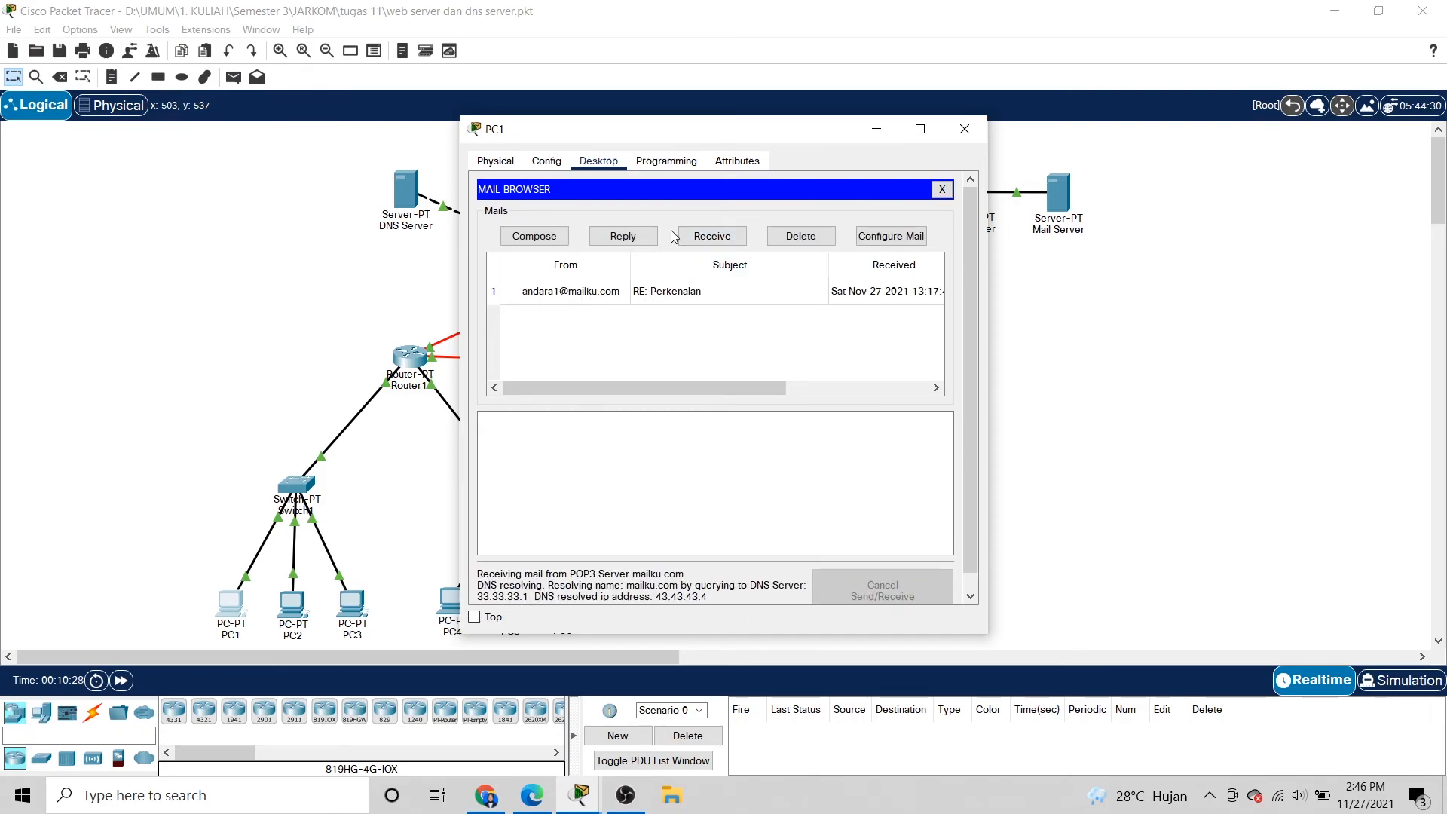
pyautogui.moveTo(735, 132); pyautogui.dragTo(625, 133)
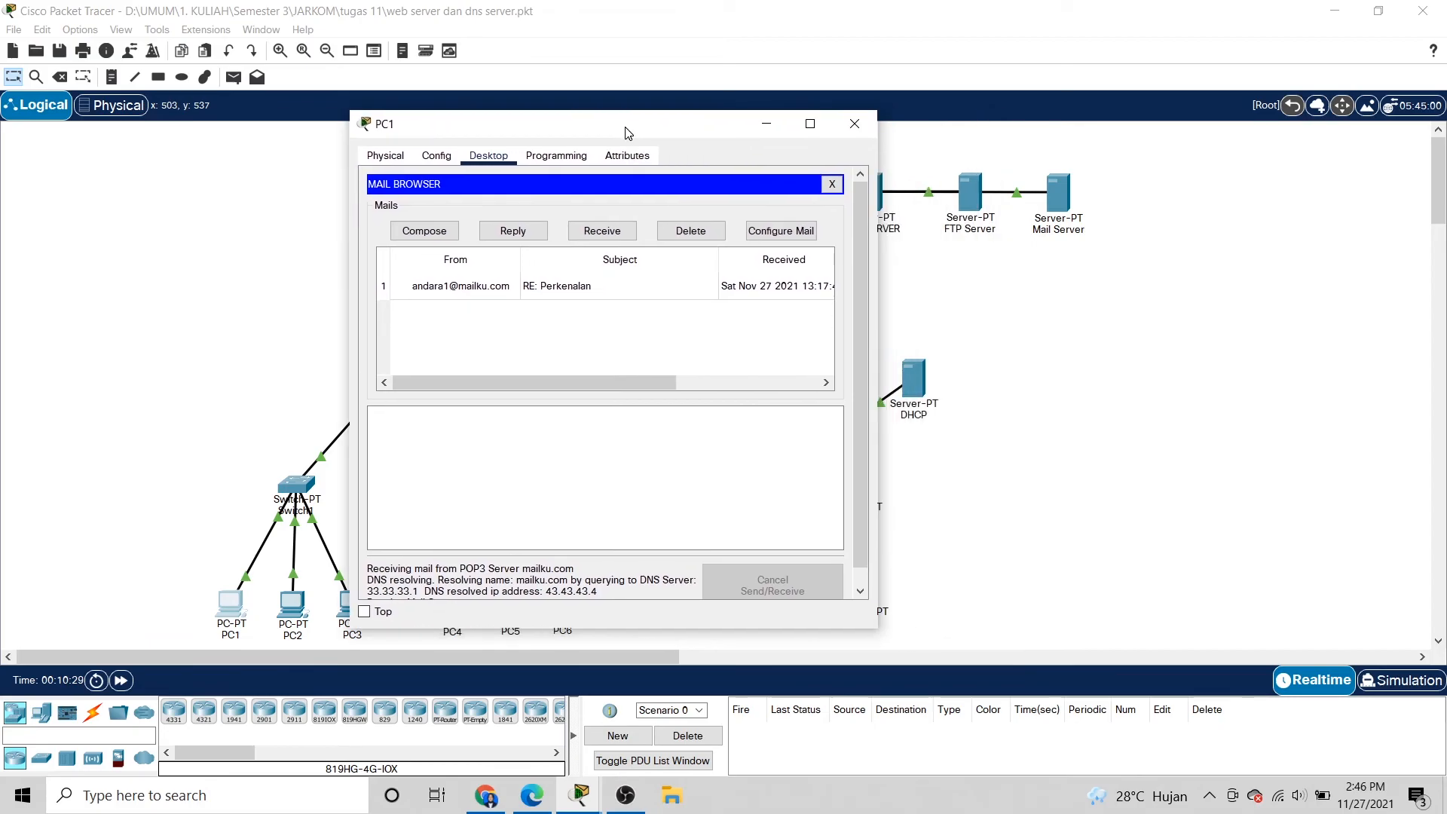
pyautogui.click(511, 289)
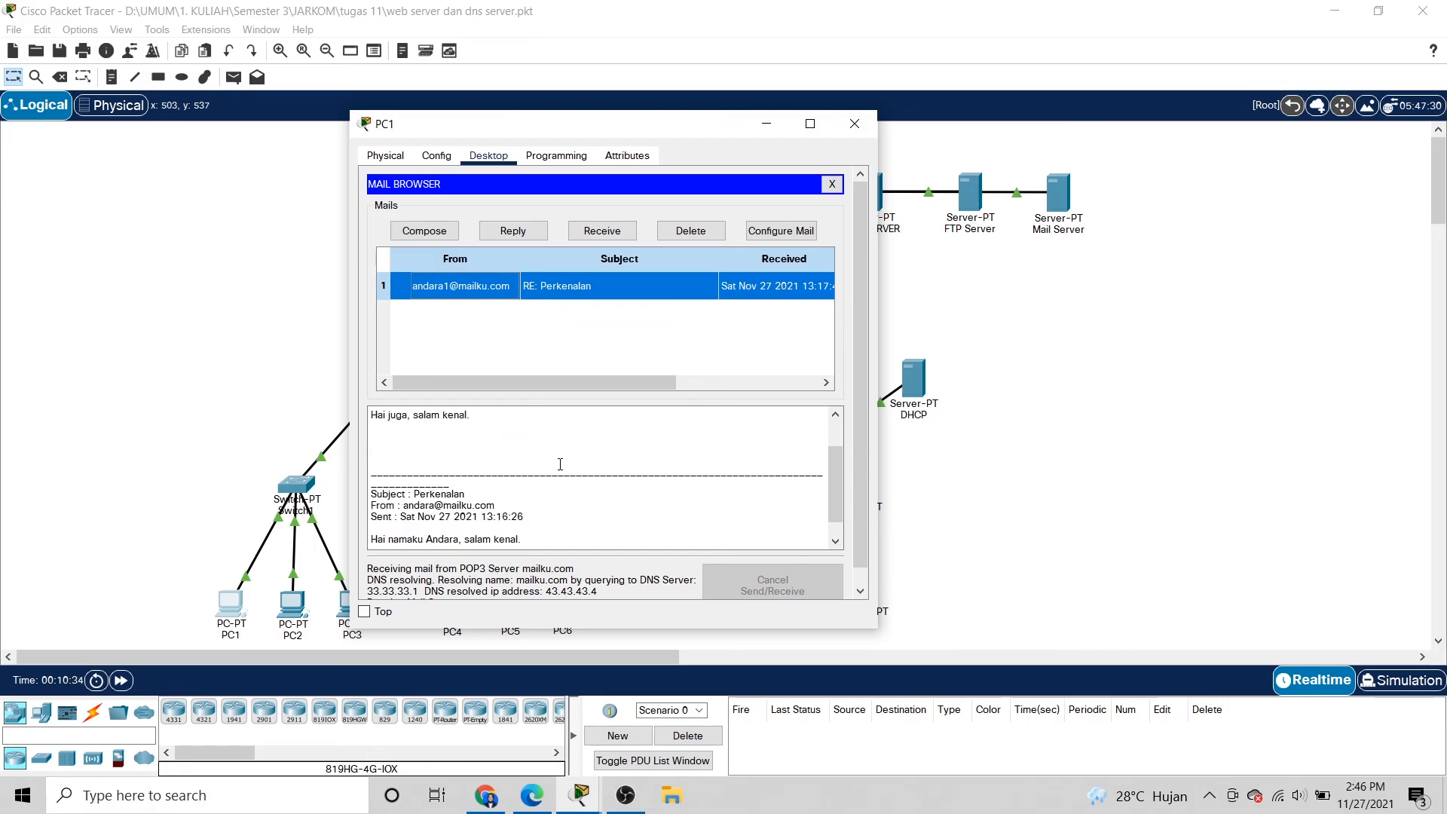
pyautogui.scroll(3, 455, 460)
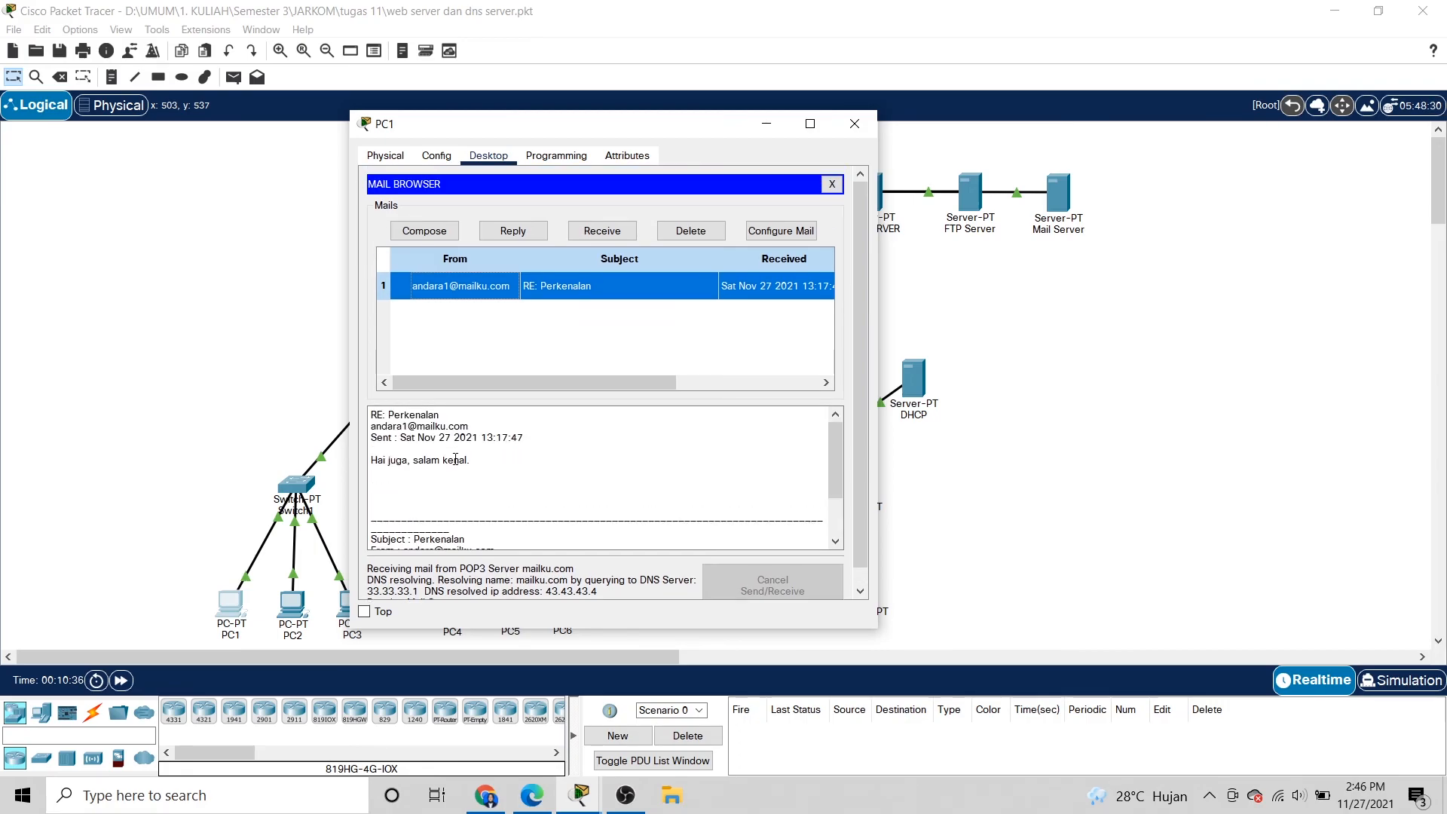
pyautogui.scroll(-1, 455, 459)
pyautogui.scroll(1, 455, 459)
pyautogui.click(864, 130)
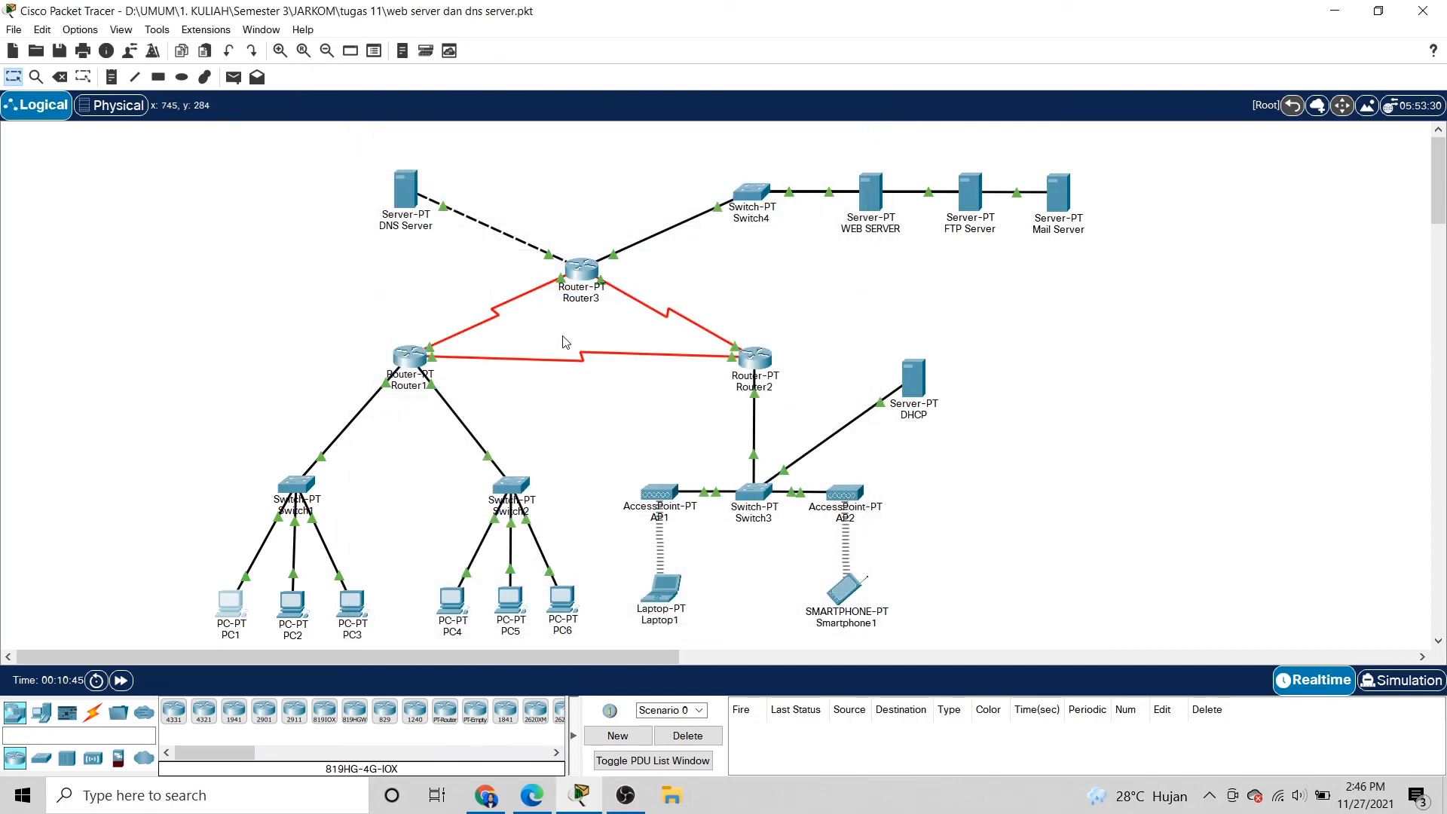